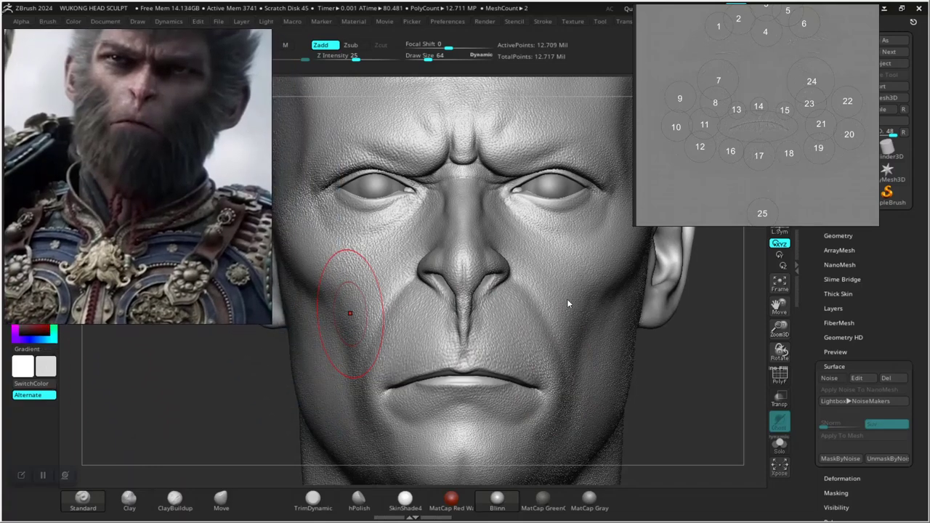
# Step: Examine the numbered skin alpha map around the lips and compare it with the front of the head sculpt
pyautogui.moveTo(677, 377)
pyautogui.mouseDown()
pyautogui.moveTo(724, 385)
pyautogui.moveTo(695, 396)
pyautogui.moveTo(673, 364)
pyautogui.moveTo(719, 381)
pyautogui.moveTo(703, 387)
pyautogui.moveTo(641, 359)
pyautogui.moveTo(650, 378)
pyautogui.moveTo(664, 362)
pyautogui.moveTo(654, 414)
pyautogui.moveTo(635, 375)
pyautogui.moveTo(688, 340)
pyautogui.moveTo(676, 371)
pyautogui.moveTo(666, 351)
pyautogui.moveTo(669, 374)
pyautogui.moveTo(666, 351)
pyautogui.mouseUp()
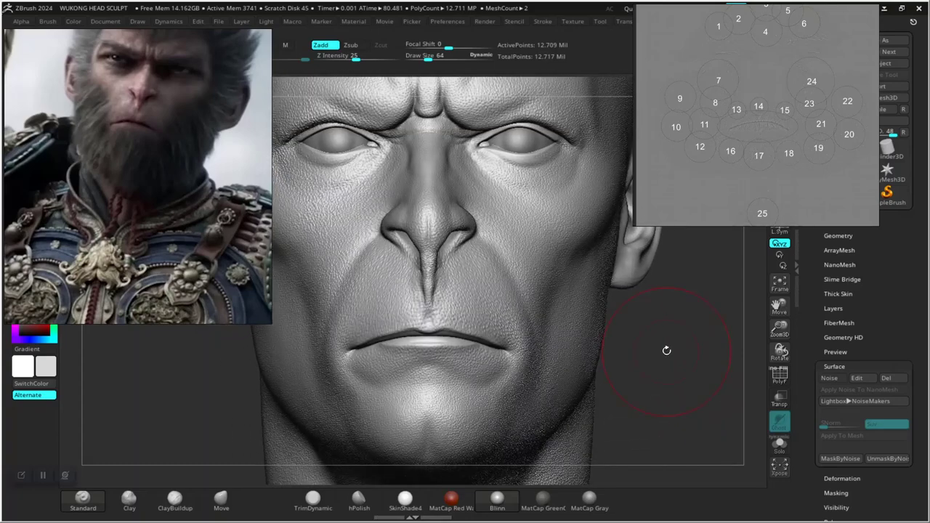
pyautogui.moveTo(767, 139); pyautogui.dragTo(714, 273)
pyautogui.scroll(2, 712, 269)
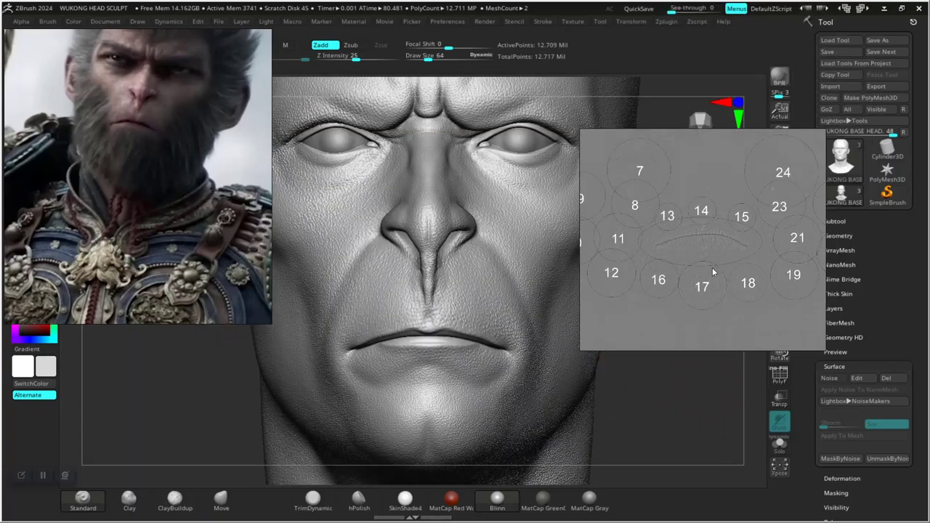
pyautogui.scroll(1, 694, 268)
pyautogui.scroll(-5, 695, 266)
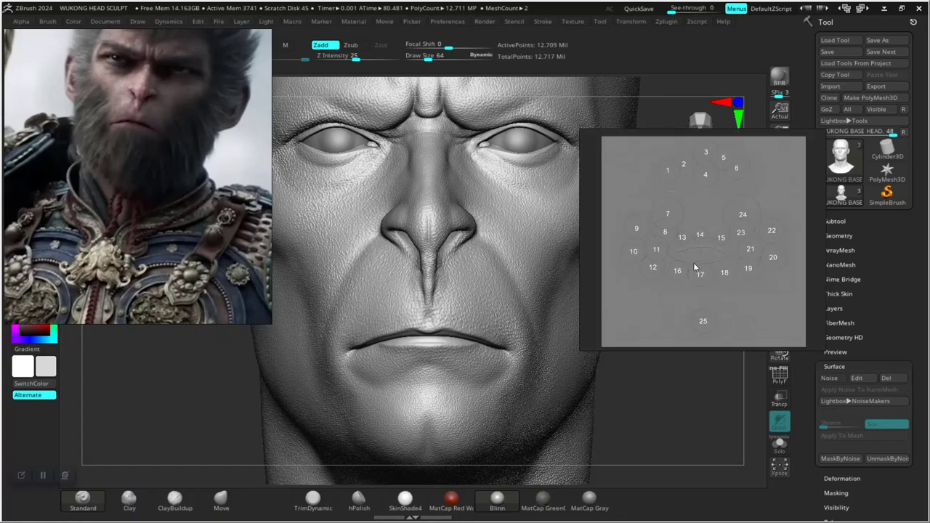
pyautogui.scroll(3, 694, 266)
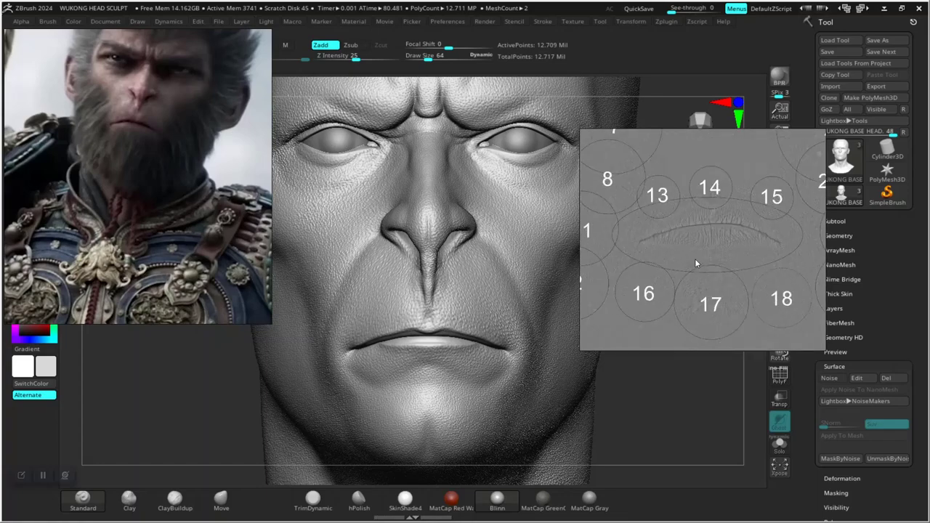
pyautogui.scroll(-2, 695, 263)
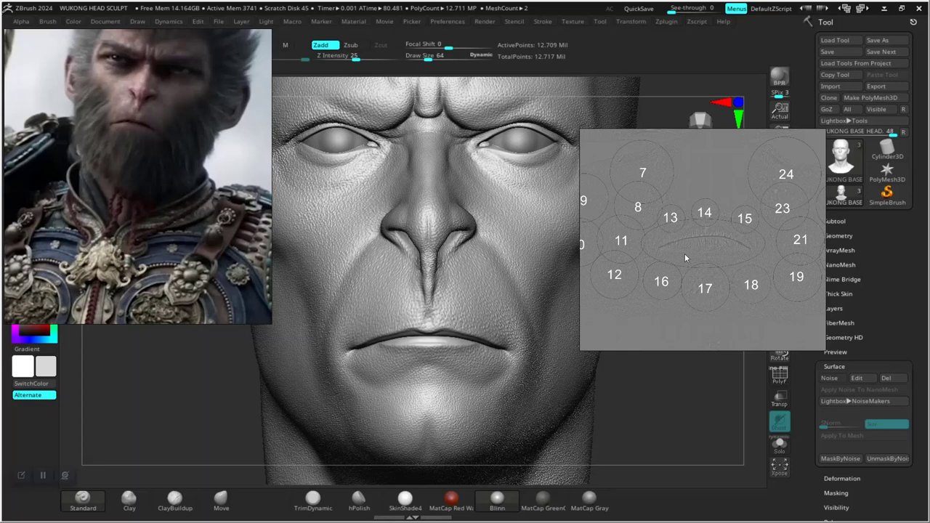
pyautogui.moveTo(682, 268); pyautogui.dragTo(766, 192)
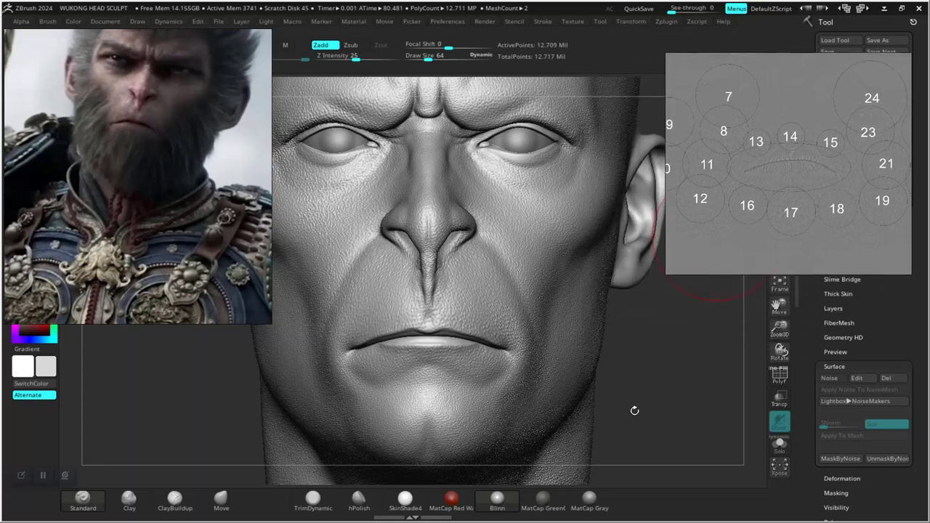
pyautogui.moveTo(695, 404); pyautogui.dragTo(658, 377)
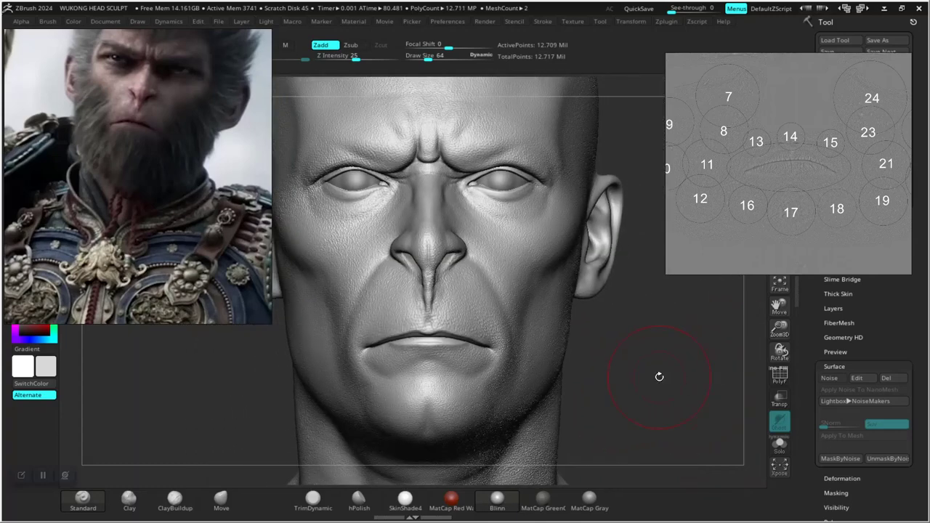
# Step: Look over the Wukong character reference image, and move it off the sculpting canvas
pyautogui.scroll(-4, 107, 179)
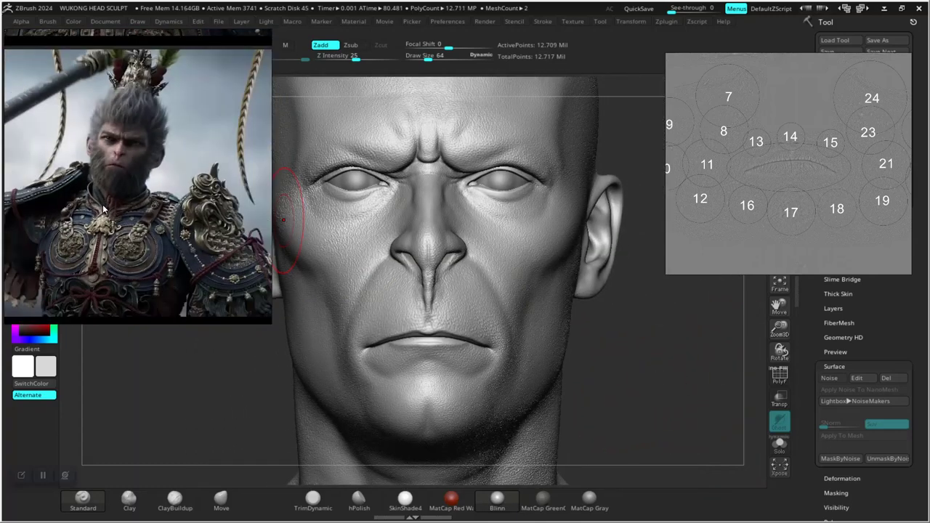
pyautogui.scroll(-5, 110, 237)
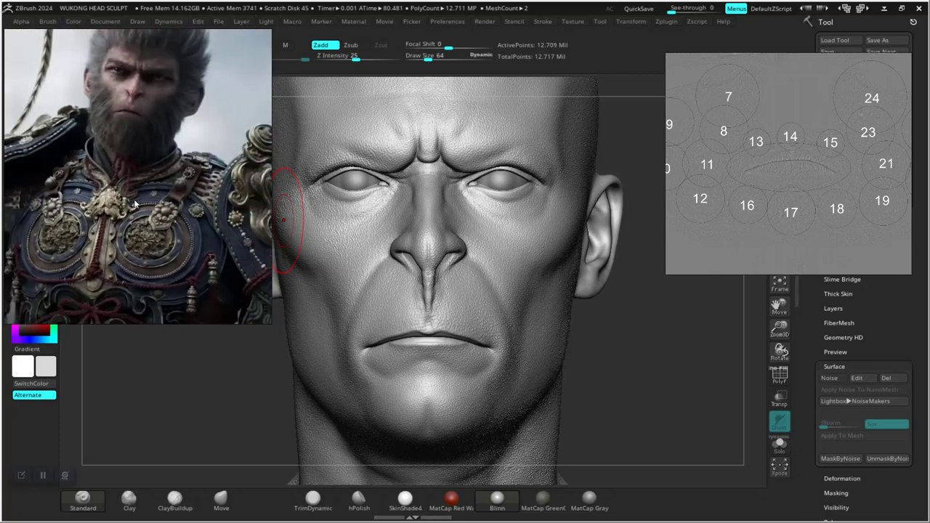
pyautogui.scroll(-2, 130, 218)
pyautogui.moveTo(122, 255); pyautogui.dragTo(272, 6)
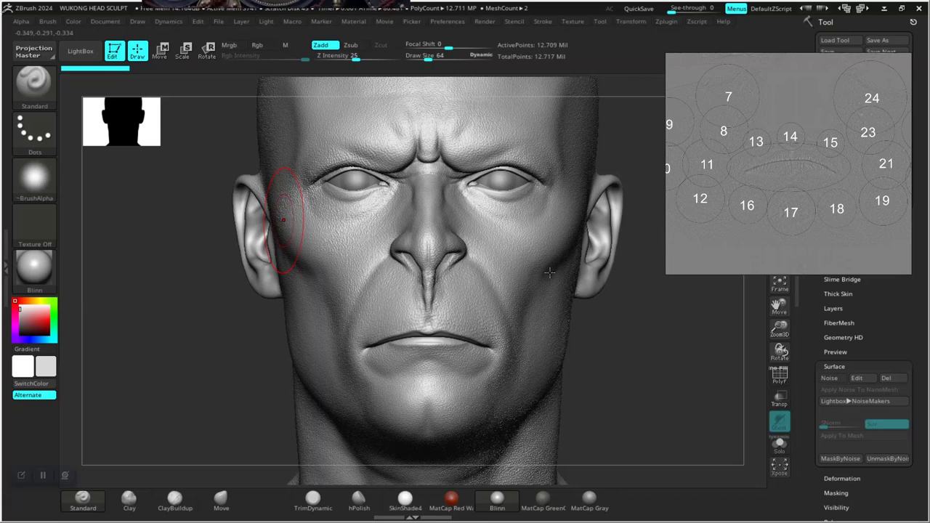
# Step: Enlarge the floating numbered skin map and view its regions 1 to 25
pyautogui.scroll(-3, 769, 231)
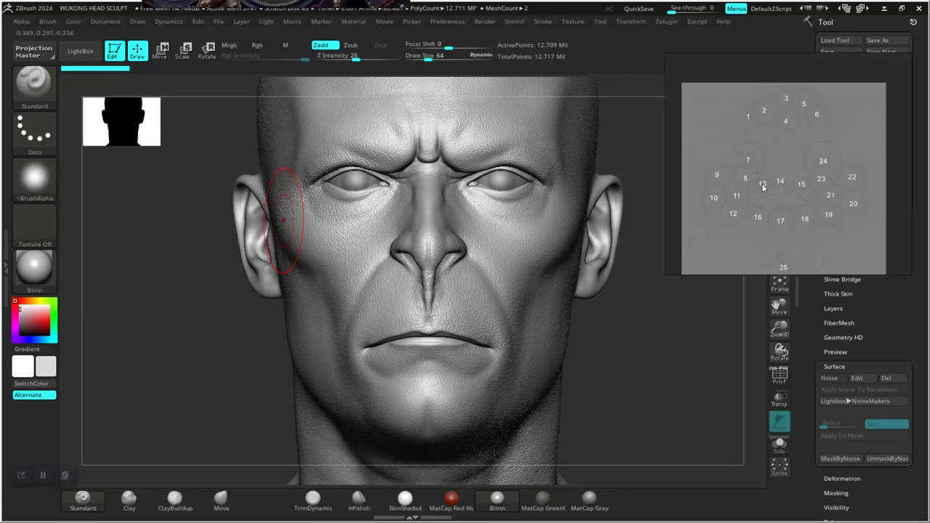
pyautogui.moveTo(762, 185); pyautogui.dragTo(687, 301, button='right')
pyautogui.moveTo(687, 300)
pyautogui.mouseDown(button='middle')
pyautogui.moveTo(698, 264)
pyautogui.moveTo(690, 284)
pyautogui.mouseUp(button='middle')
pyautogui.scroll(3, 691, 285)
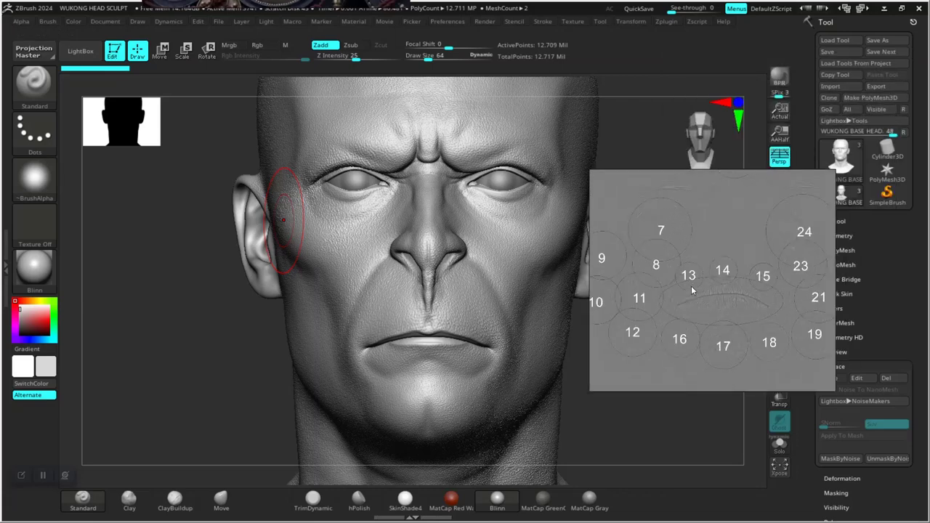
pyautogui.scroll(-3, 695, 305)
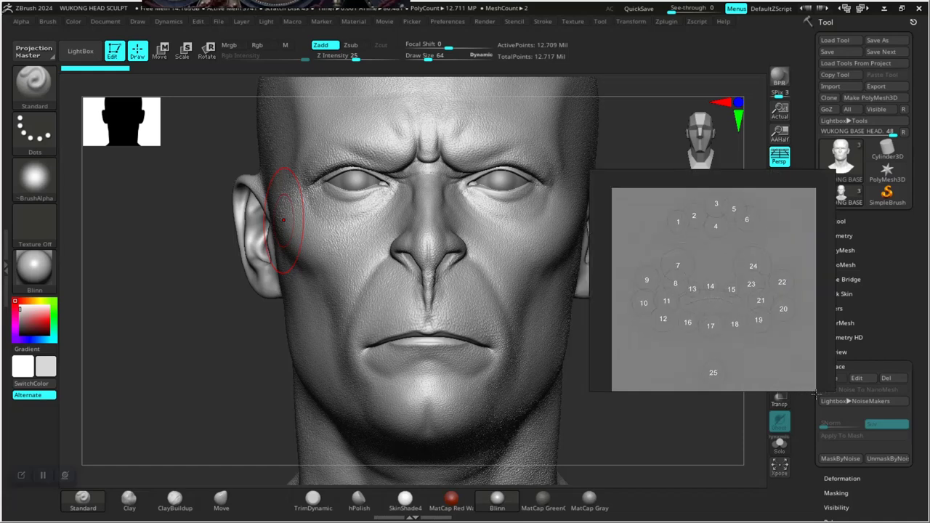
pyautogui.moveTo(763, 350); pyautogui.dragTo(735, 242)
pyautogui.scroll(3, 735, 242)
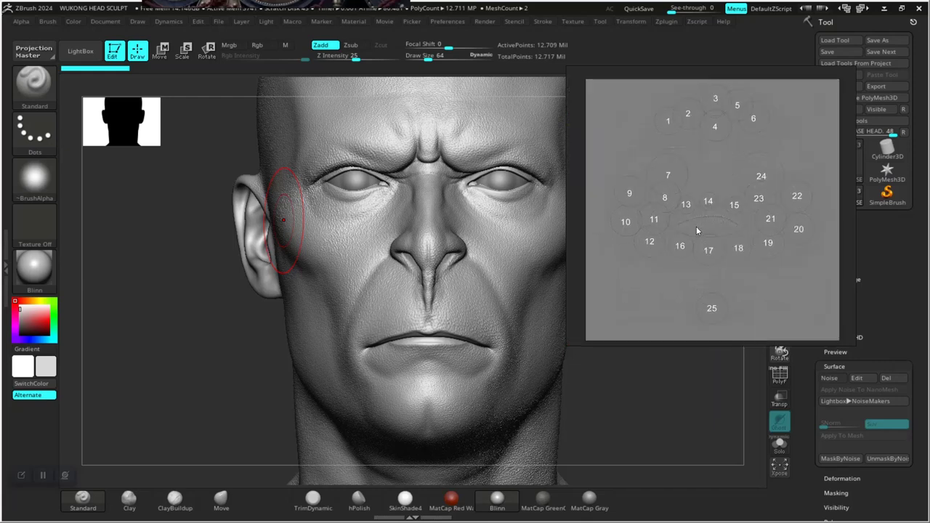
pyautogui.scroll(3, 695, 197)
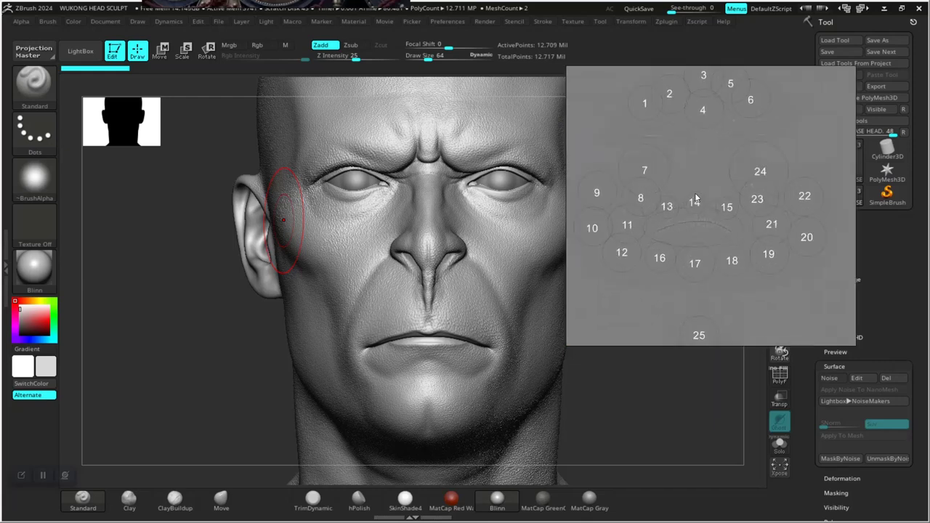
# Step: Inspect forehead regions 1 and 2 on the numbered skin map, and place the map clear of the tool settings
pyautogui.moveTo(695, 187); pyautogui.dragTo(722, 268)
pyautogui.scroll(5, 711, 226)
pyautogui.moveTo(702, 219); pyautogui.dragTo(742, 230)
pyautogui.scroll(4, 683, 221)
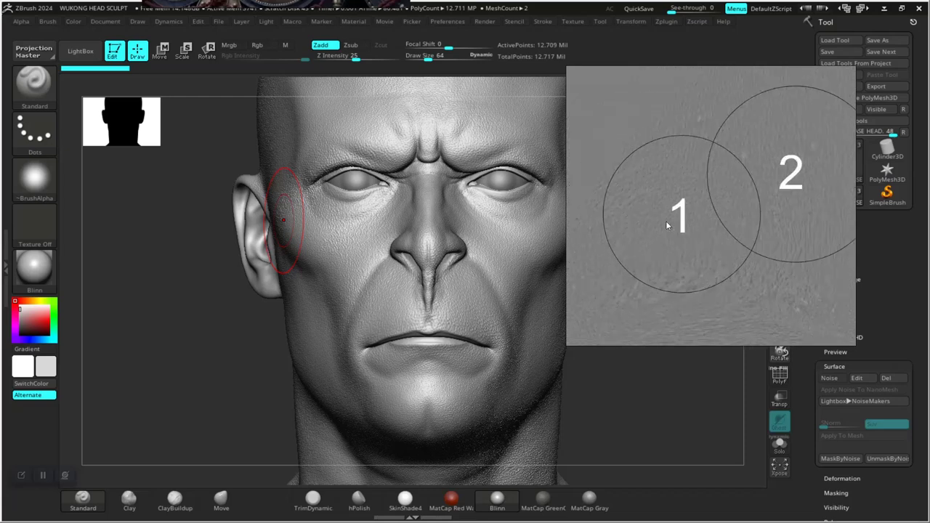
pyautogui.moveTo(693, 206)
pyautogui.mouseDown()
pyautogui.moveTo(713, 220)
pyautogui.moveTo(693, 223)
pyautogui.mouseUp()
pyautogui.scroll(-3, 668, 243)
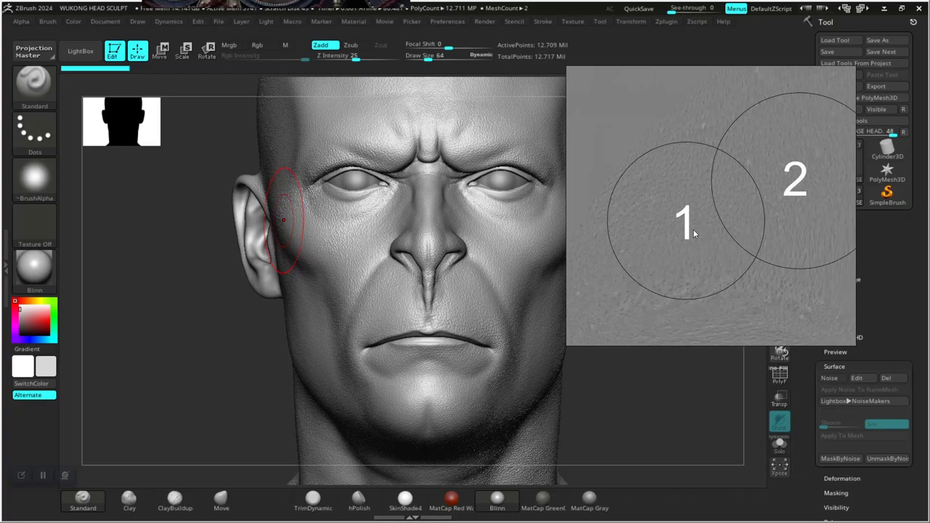
pyautogui.moveTo(744, 251); pyautogui.dragTo(119, 237)
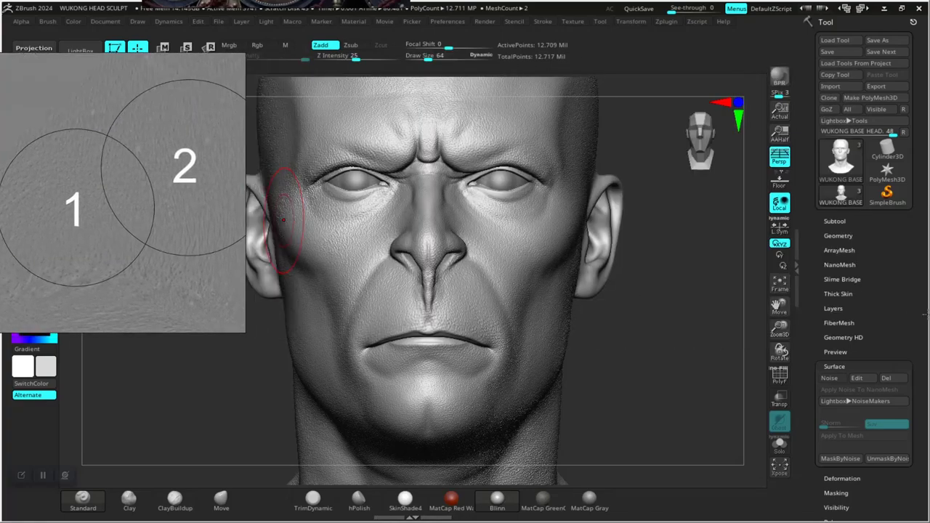
# Step: Add a new sculpting layer to the head and name it XYZ SKIN ALPHA
pyautogui.click(833, 308)
pyautogui.moveTo(646, 348)
pyautogui.mouseDown()
pyautogui.moveTo(656, 331)
pyautogui.moveTo(629, 336)
pyautogui.moveTo(661, 344)
pyautogui.mouseUp()
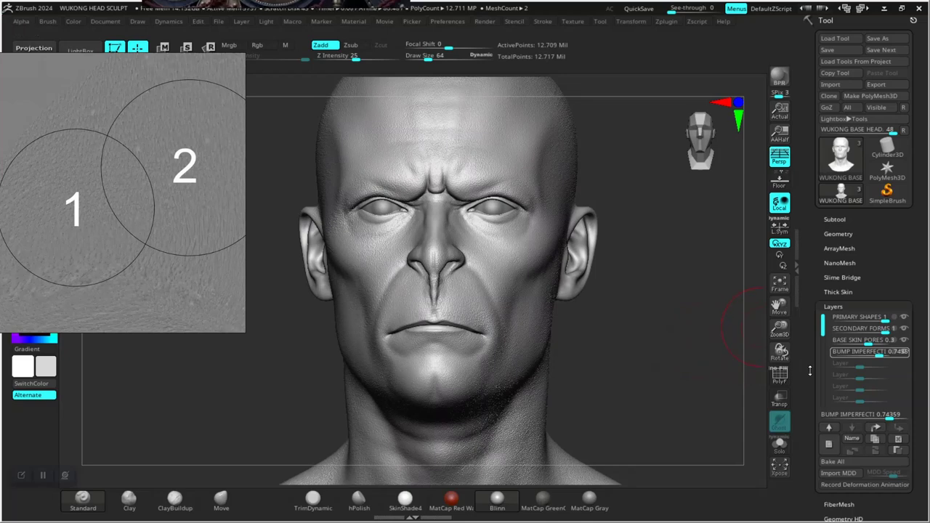
pyautogui.click(829, 444)
pyautogui.click(852, 439)
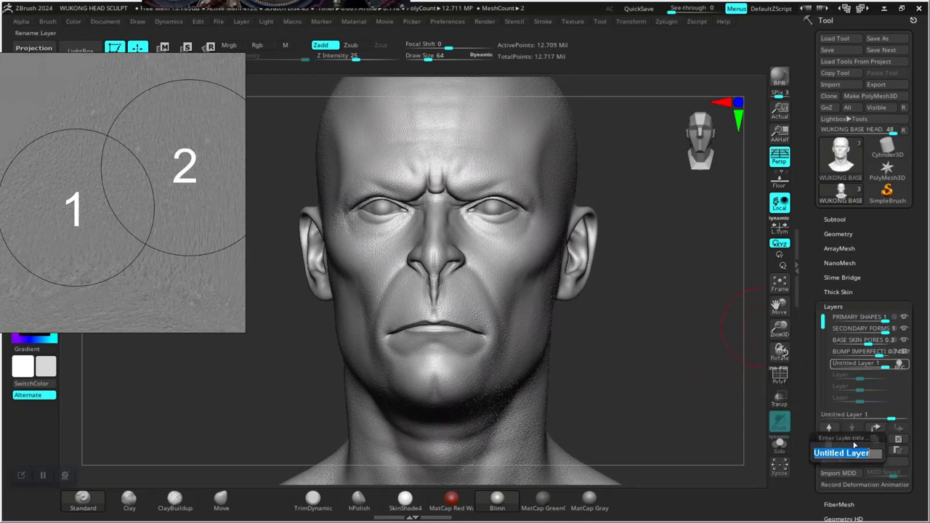
pyautogui.write('TEXTURING')
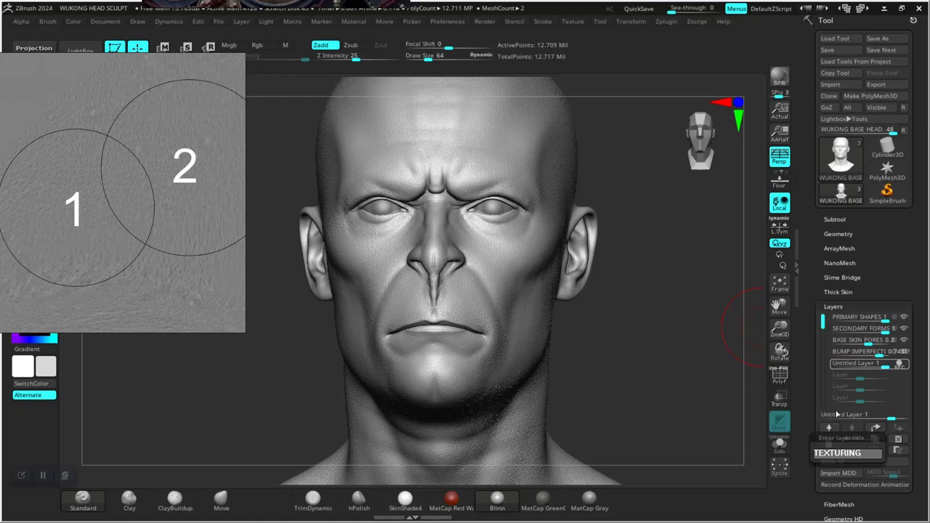
pyautogui.press('BackSpace')
pyautogui.press('BackSpace')
pyautogui.press('BackSpace')
pyautogui.press('BackSpace')
pyautogui.press('BackSpace')
pyautogui.press('BackSpace')
pyautogui.press('Return')
# Step: Hide the BASE SKIN PORES and bump imperfections layers, and activate recording on the XYZ SKIN ALPHA layer
pyautogui.keyDown('alt'); pyautogui.moveTo(600, 385); pyautogui.dragTo(642, 445); pyautogui.keyUp('alt')
pyautogui.keyDown('alt'); pyautogui.moveTo(710, 371); pyautogui.dragTo(659, 362); pyautogui.keyUp('alt')
pyautogui.scroll(2, 659, 363)
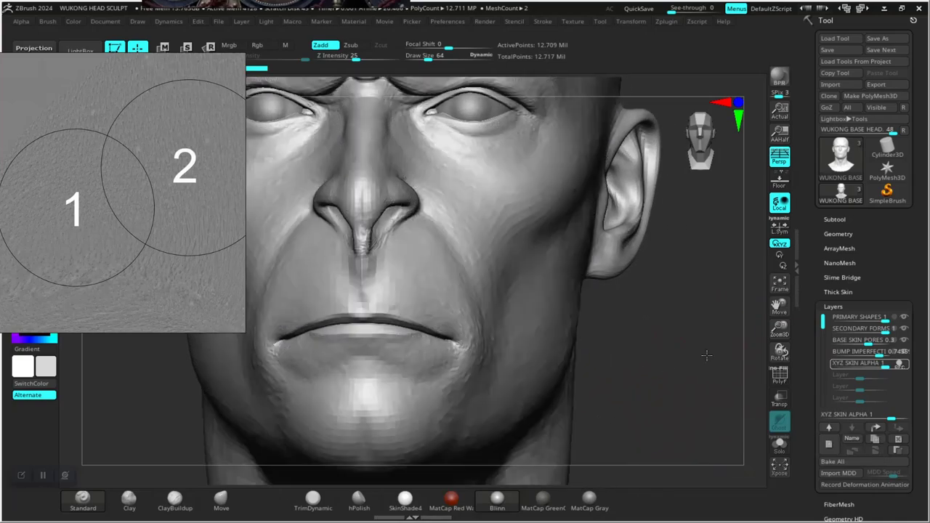
pyautogui.moveTo(902, 343)
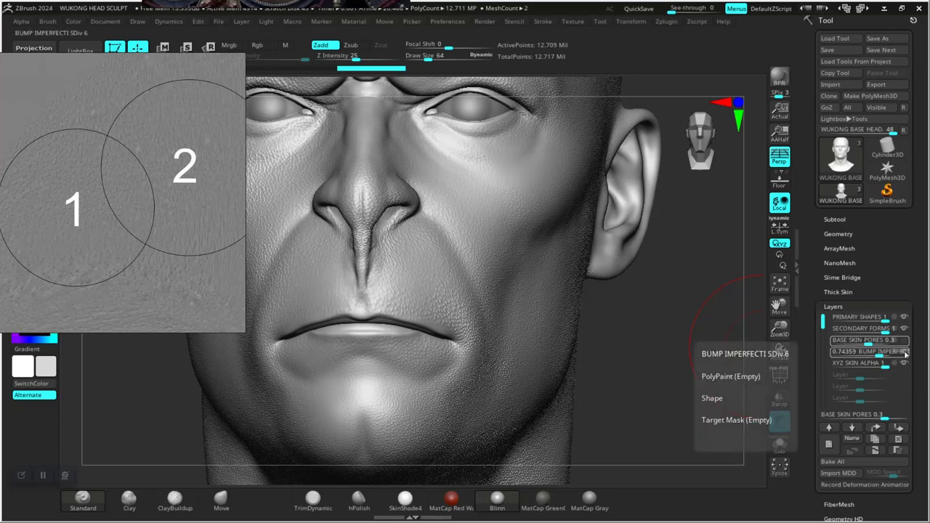
pyautogui.click(865, 351)
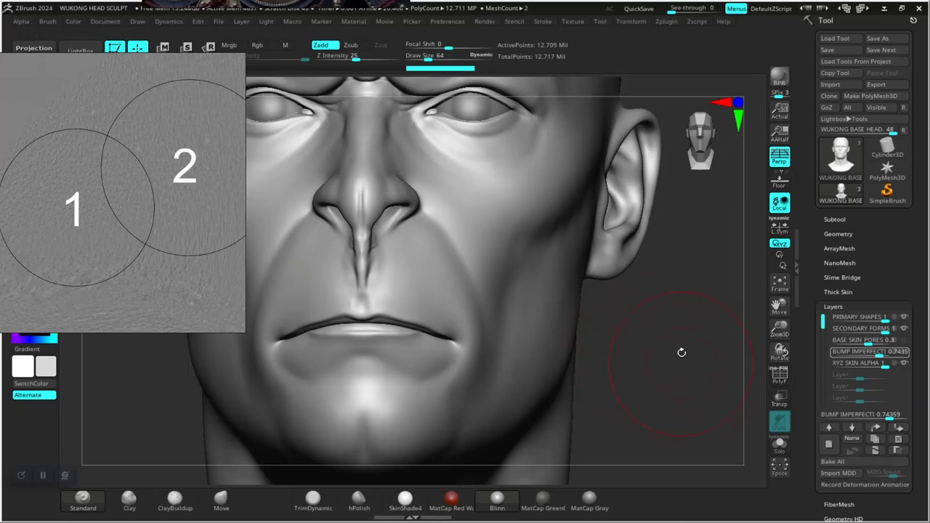
pyautogui.moveTo(680, 337)
pyautogui.mouseDown()
pyautogui.moveTo(676, 371)
pyautogui.moveTo(647, 374)
pyautogui.moveTo(647, 344)
pyautogui.moveTo(597, 365)
pyautogui.moveTo(591, 332)
pyautogui.moveTo(617, 379)
pyautogui.moveTo(646, 378)
pyautogui.moveTo(663, 370)
pyautogui.moveTo(589, 346)
pyautogui.moveTo(654, 342)
pyautogui.moveTo(663, 363)
pyautogui.moveTo(649, 370)
pyautogui.moveTo(649, 311)
pyautogui.moveTo(636, 357)
pyautogui.moveTo(668, 357)
pyautogui.moveTo(653, 355)
pyautogui.mouseUp()
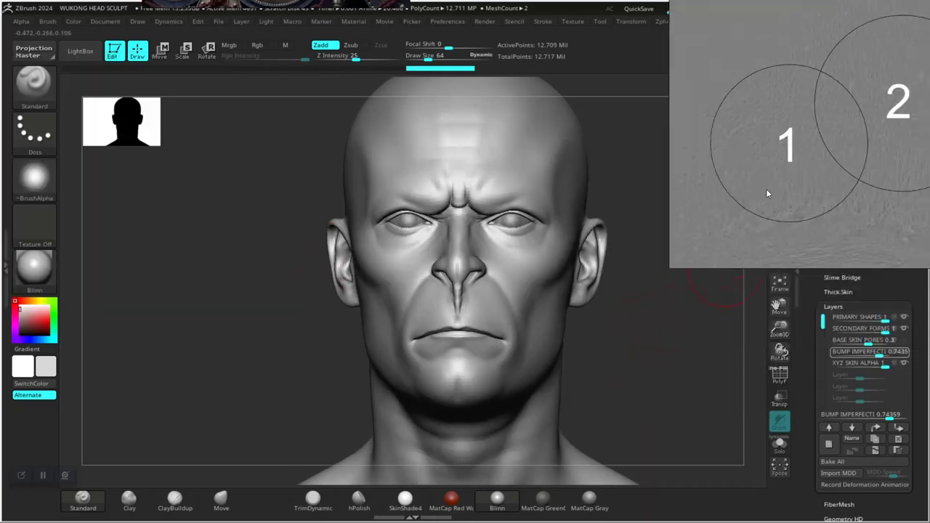
pyautogui.click(892, 367)
pyautogui.moveTo(649, 380)
pyautogui.mouseDown()
pyautogui.moveTo(623, 353)
pyautogui.moveTo(602, 382)
pyautogui.moveTo(632, 399)
pyautogui.moveTo(596, 409)
pyautogui.moveTo(622, 399)
pyautogui.mouseUp()
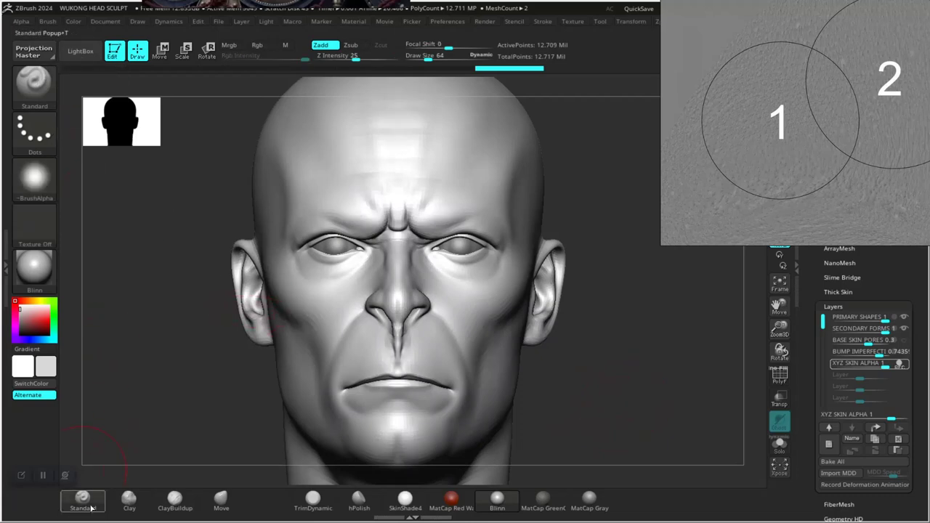
# Step: Check the Lazy Mouse stroke settings for the Standard brush and the DamStandard brush
pyautogui.click(542, 21)
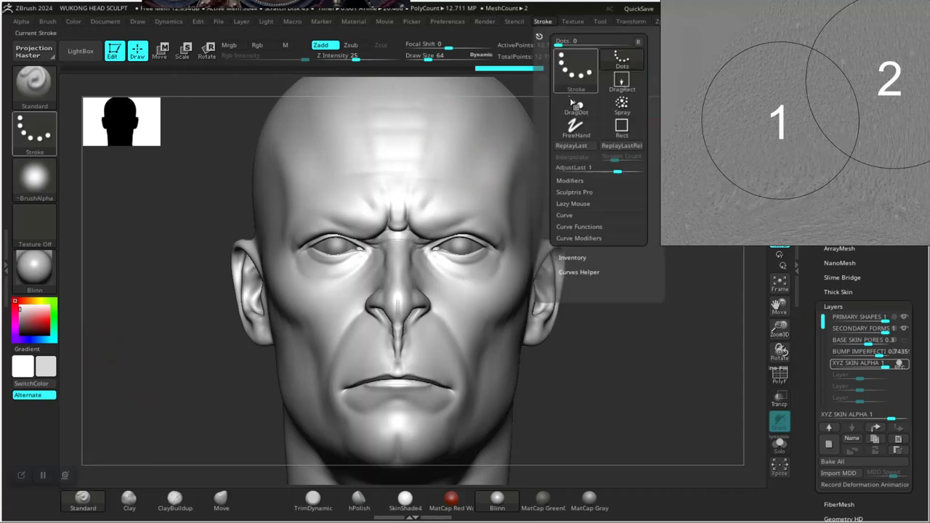
pyautogui.click(572, 205)
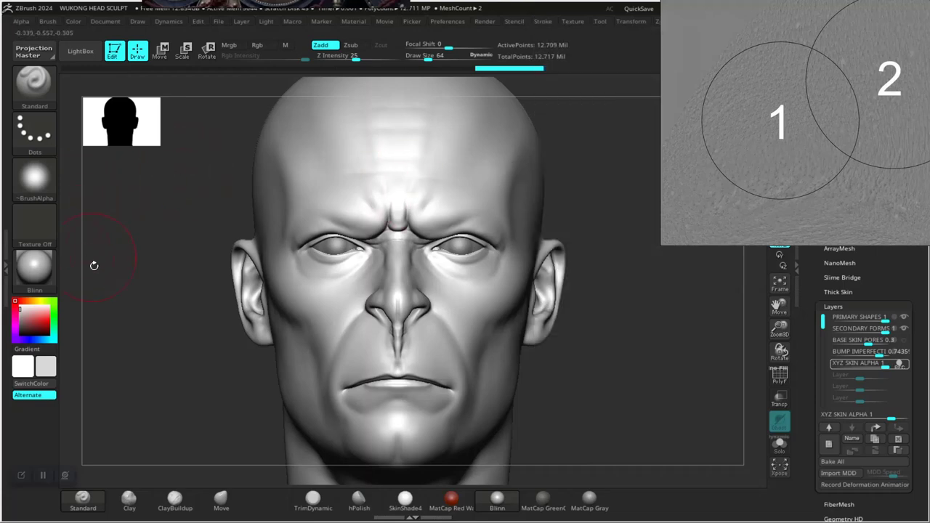
pyautogui.click(312, 498)
pyautogui.press('b')
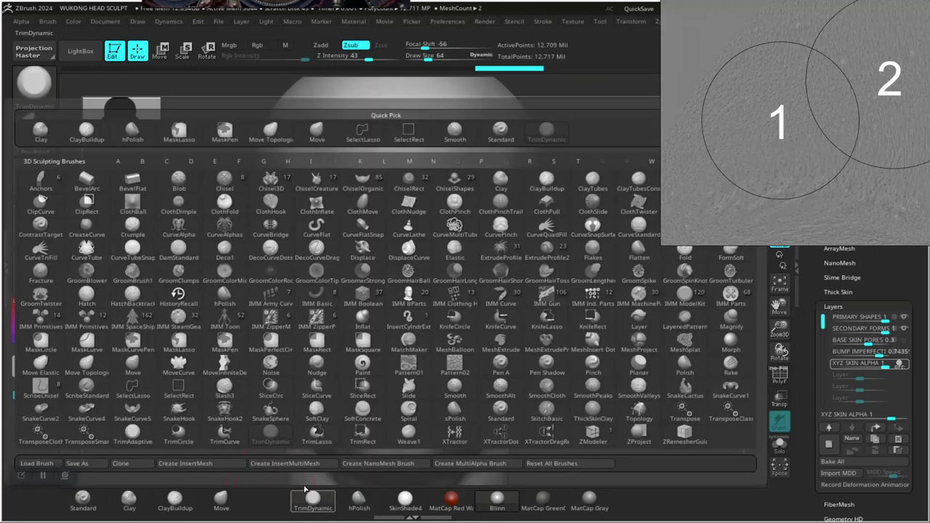
pyautogui.click(179, 250)
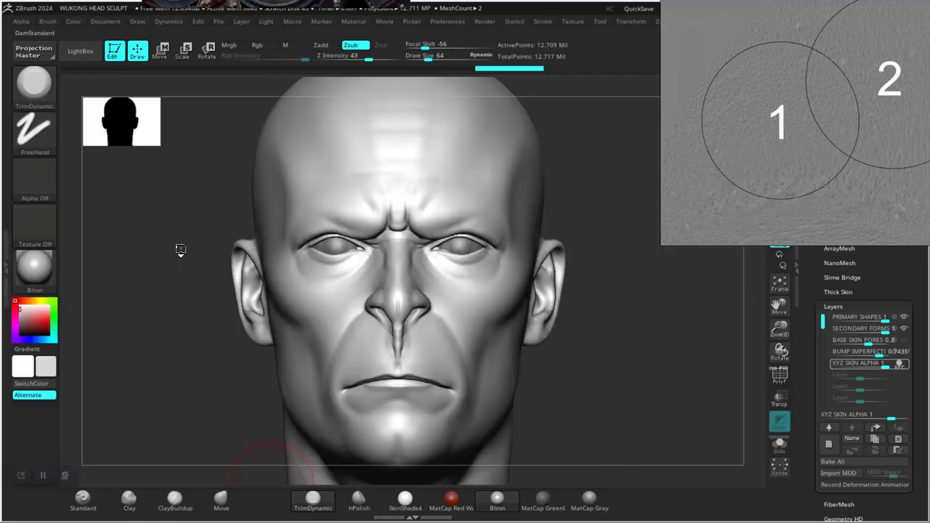
pyautogui.click(542, 21)
pyautogui.moveTo(566, 226); pyautogui.dragTo(554, 226)
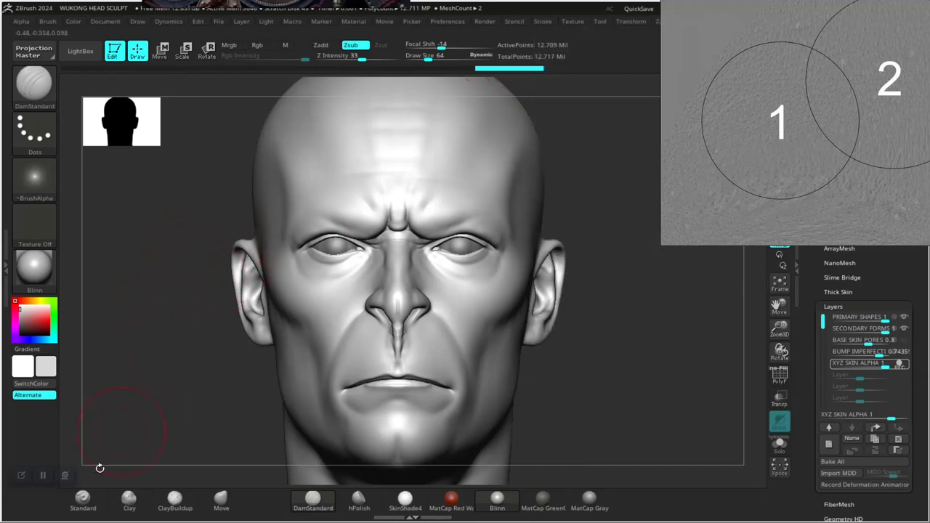
# Step: Switch back to the Standard brush and open the XYZ 175 SKIN alpha folder in LightBox
pyautogui.click(82, 497)
pyautogui.moveTo(152, 305); pyautogui.dragTo(158, 304)
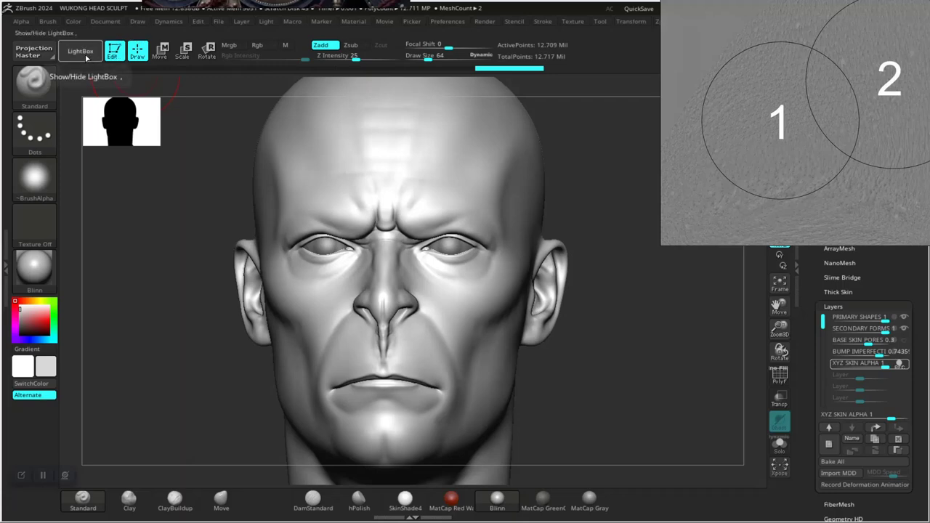
pyautogui.click(92, 60)
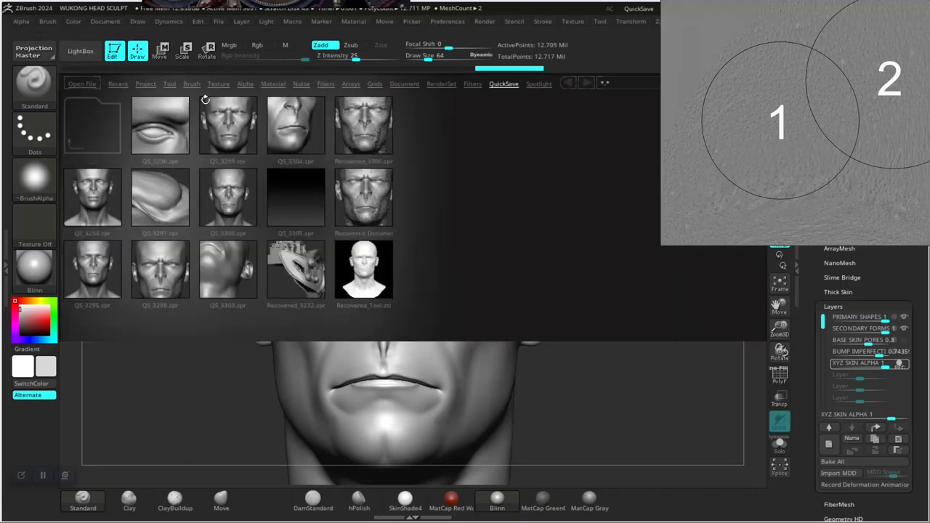
pyautogui.click(245, 85)
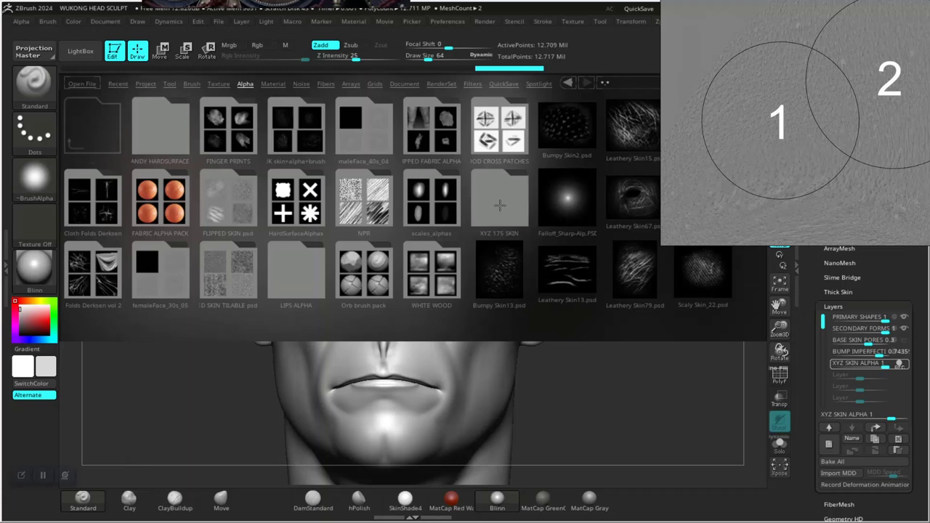
pyautogui.click(498, 206)
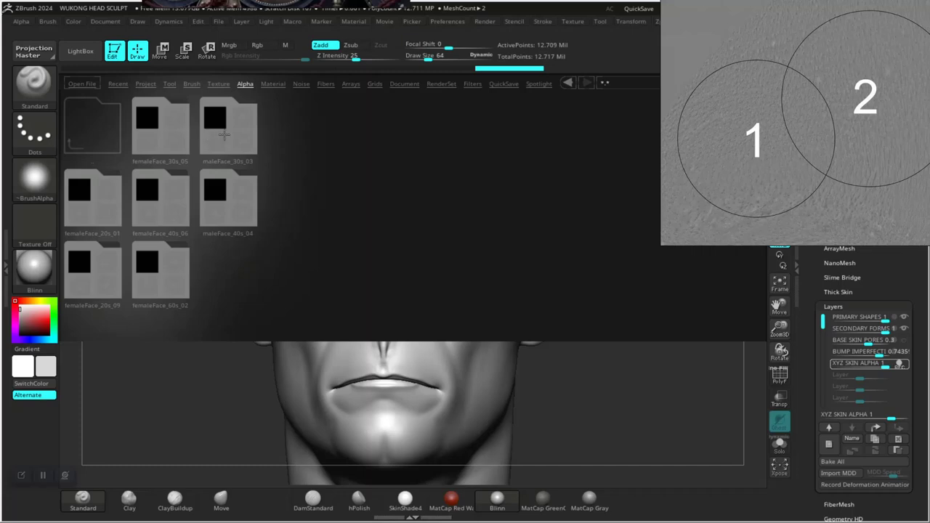
# Step: Load 04.psd from the maleFace_30s_03 folder as the Standard brush's alpha and close LightBox
pyautogui.click(224, 134)
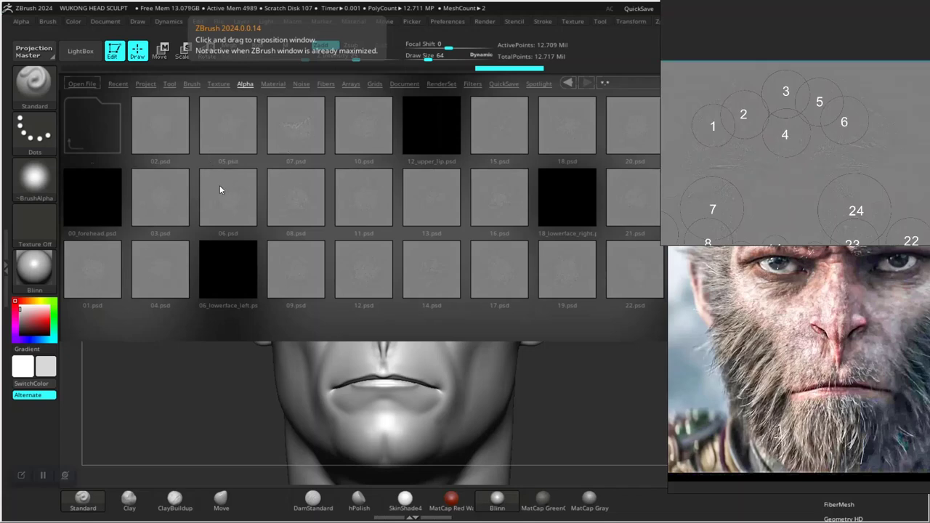
pyautogui.click(165, 264)
pyautogui.doubleClick(164, 262)
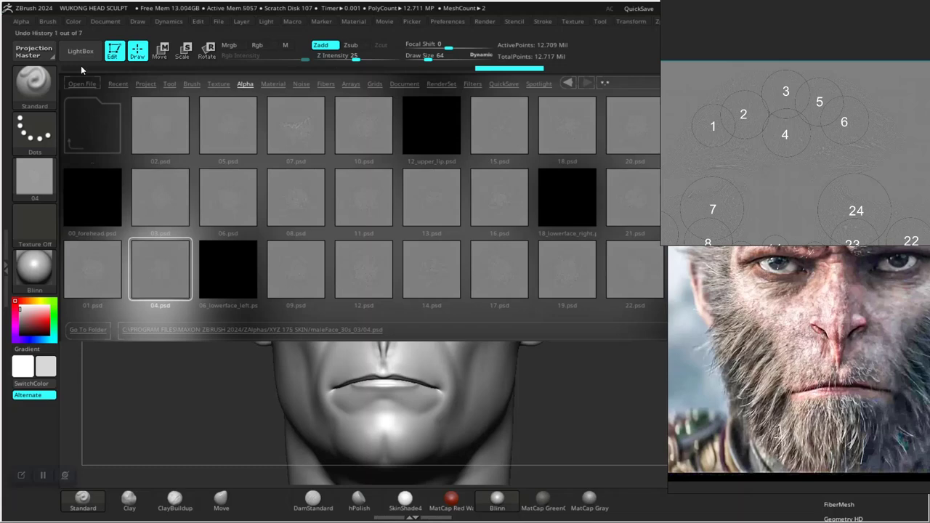
pyautogui.click(81, 52)
# Step: Try to change the head's display colour by picking light grey tones
pyautogui.moveTo(604, 384); pyautogui.dragTo(586, 378)
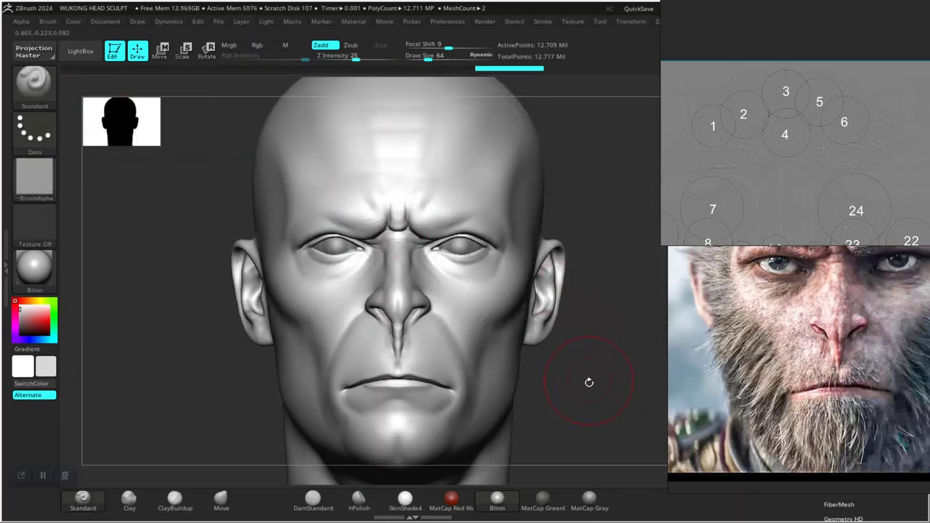
pyautogui.moveTo(574, 385); pyautogui.dragTo(576, 384)
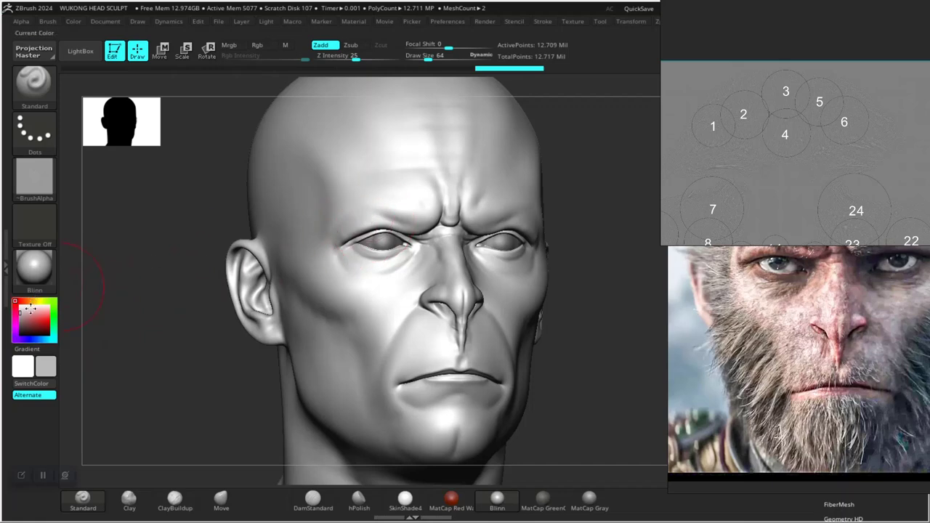
pyautogui.click(23, 308)
pyautogui.click(22, 307)
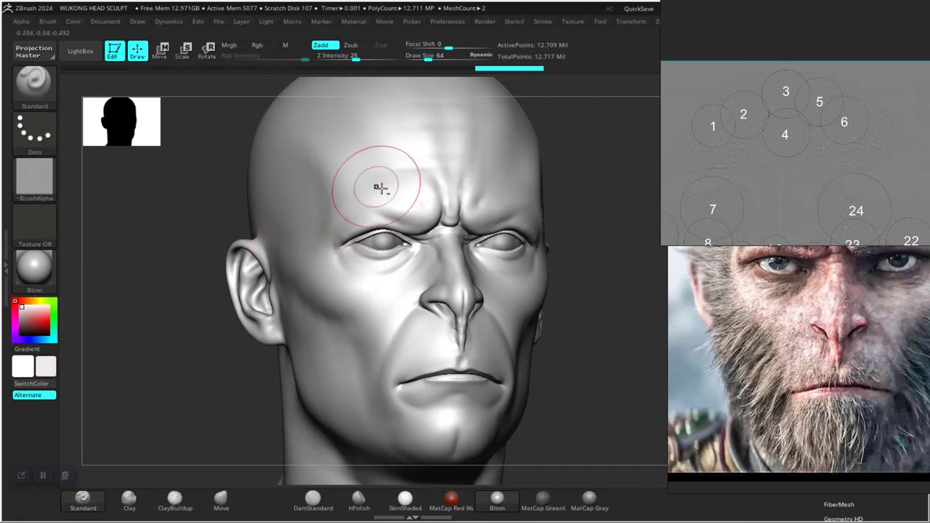
pyautogui.hotkey('ctrl', 'z')
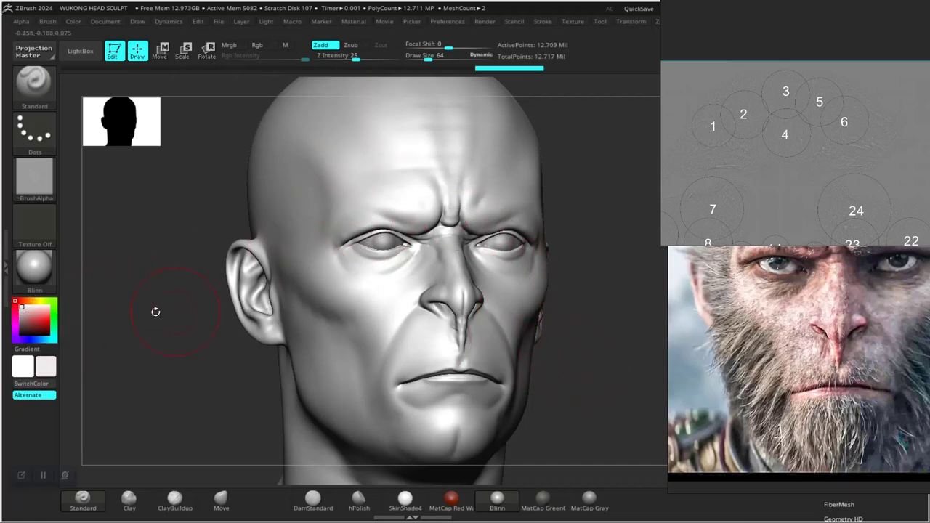
pyautogui.click(20, 319)
pyautogui.moveTo(19, 317); pyautogui.dragTo(12, 307)
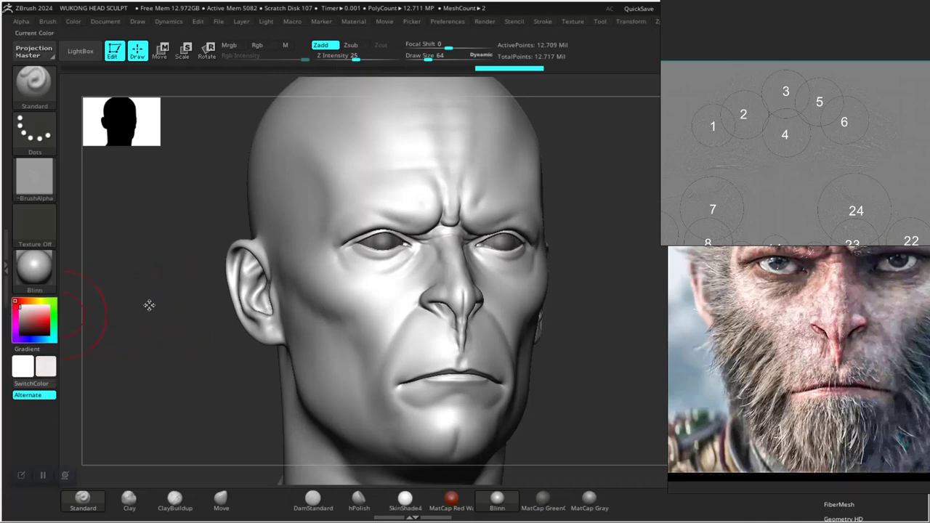
# Step: Turn off polypaint on the WUKONG BASE HEAD subtool, moving the reference images out of the way and back
pyautogui.moveTo(772, 209); pyautogui.dragTo(162, 203)
pyautogui.moveTo(790, 325); pyautogui.dragTo(233, 126)
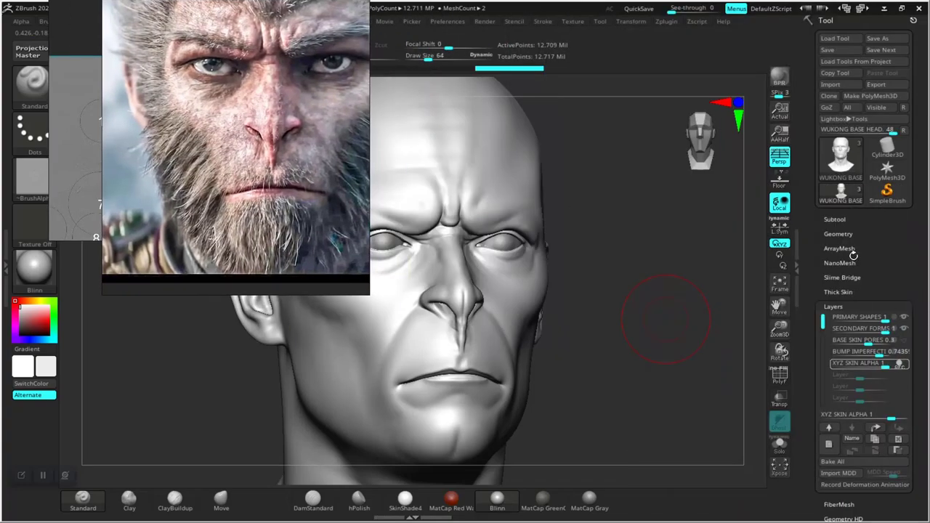
pyautogui.click(840, 220)
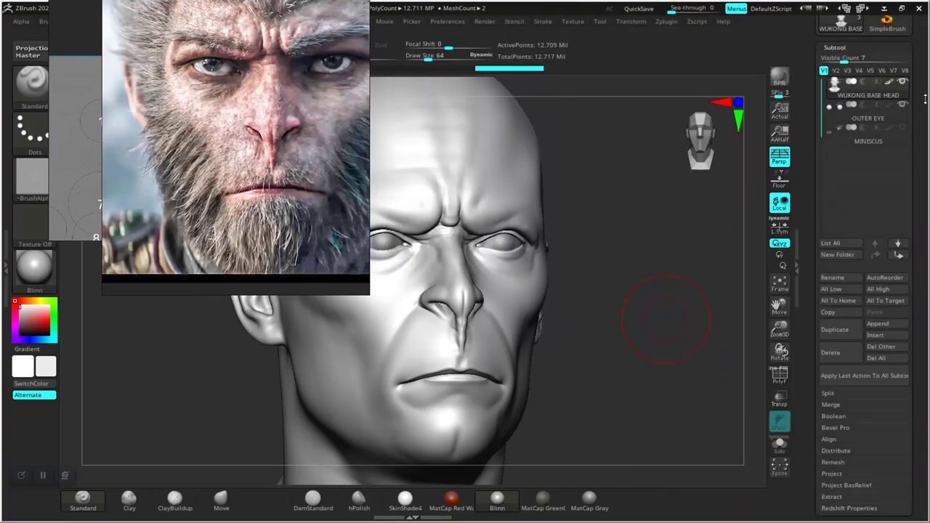
pyautogui.moveTo(890, 85)
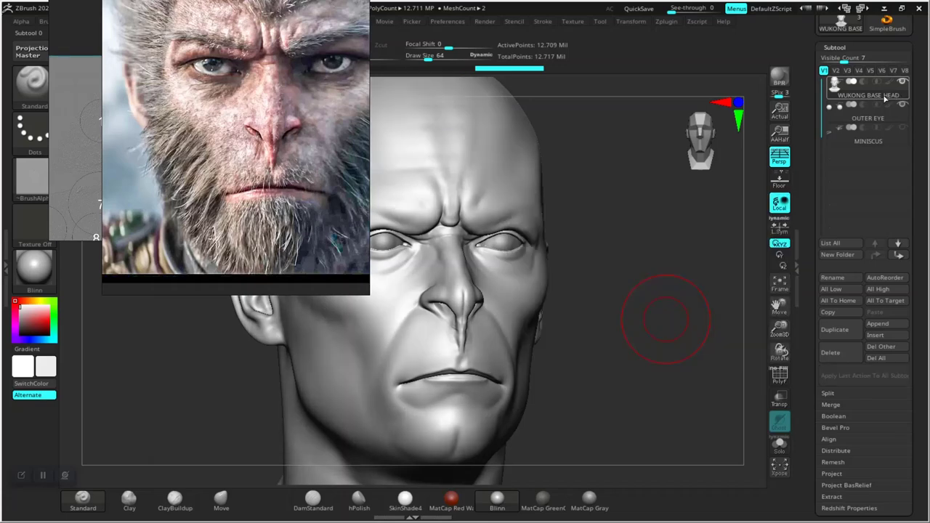
pyautogui.moveTo(249, 184); pyautogui.dragTo(830, 425)
pyautogui.moveTo(233, 138); pyautogui.dragTo(883, 194)
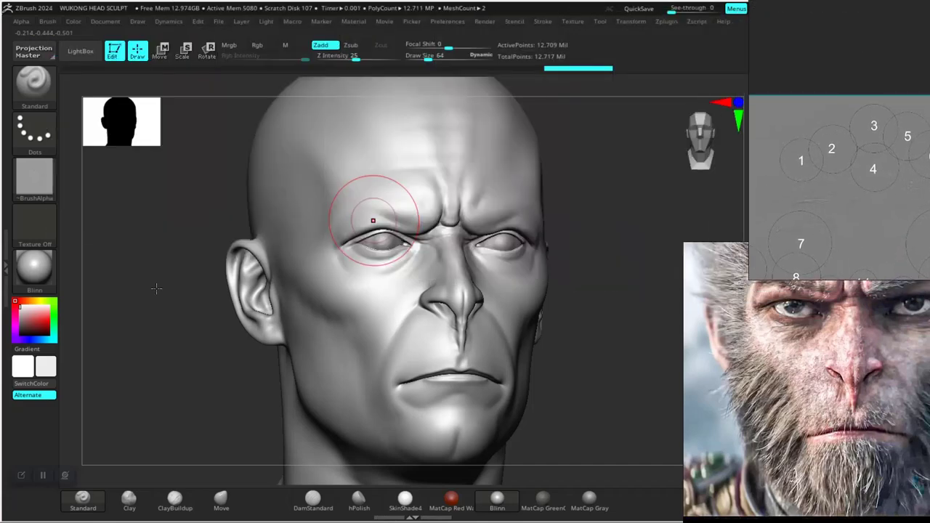
# Step: Test red, white and light tones as the head's display colour and settle on a mid grey
pyautogui.moveTo(156, 288); pyautogui.dragTo(149, 288)
pyautogui.click(42, 315)
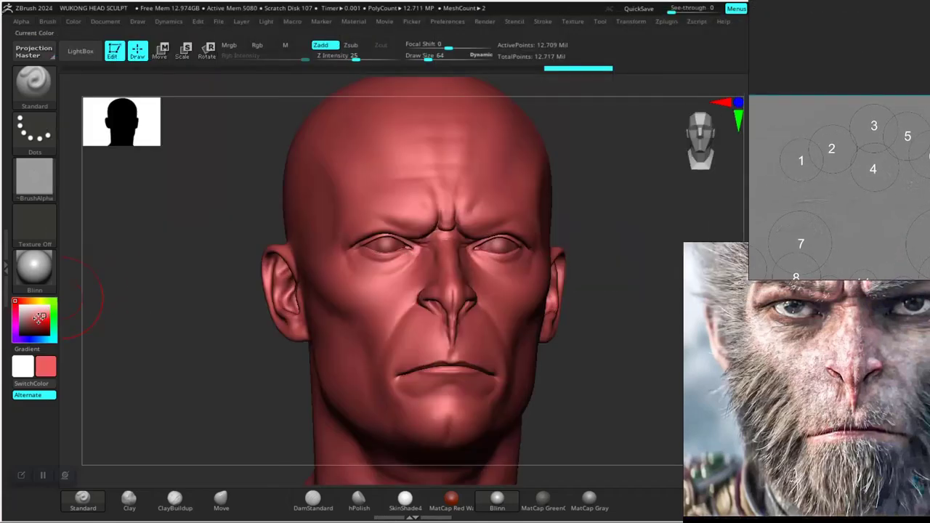
pyautogui.click(15, 310)
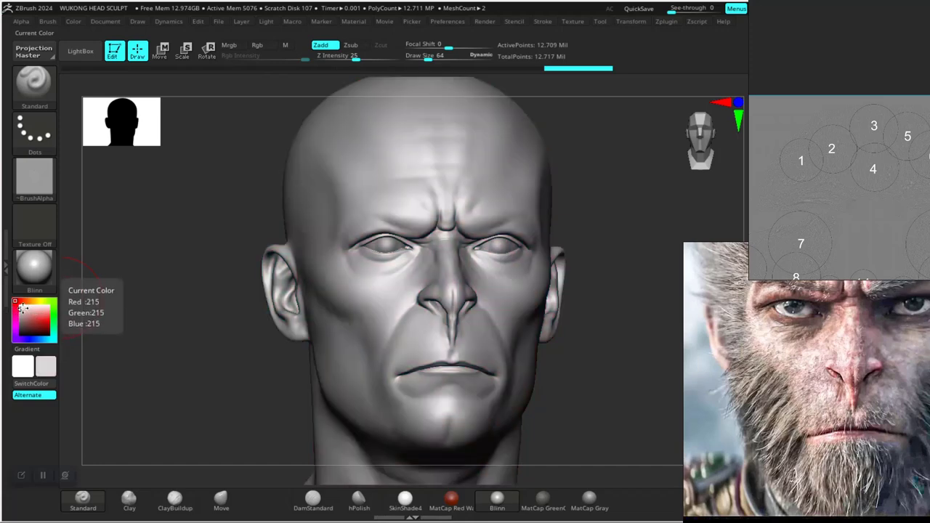
pyautogui.click(15, 302)
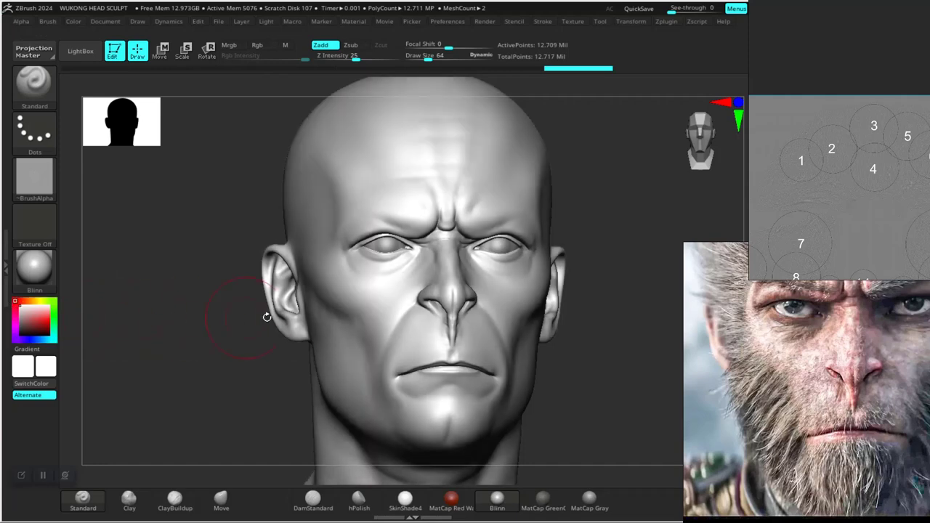
pyautogui.click(19, 310)
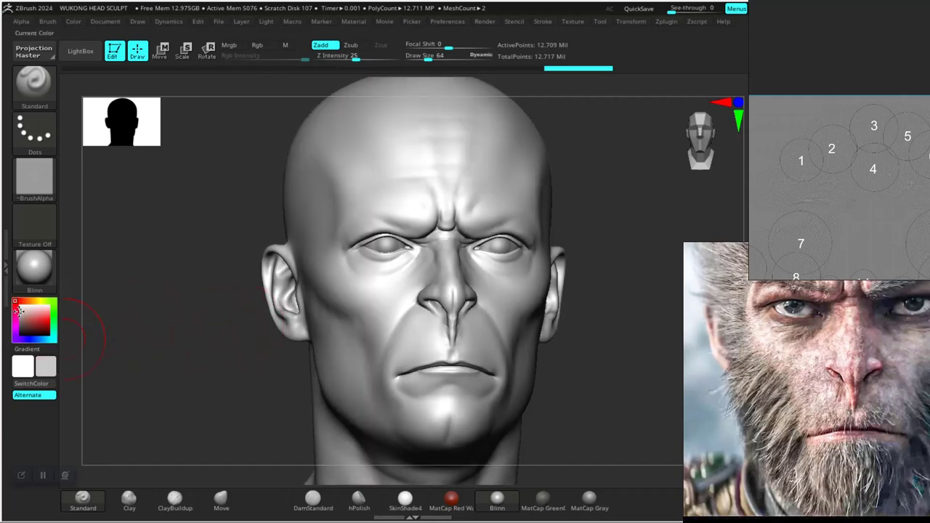
pyautogui.click(16, 305)
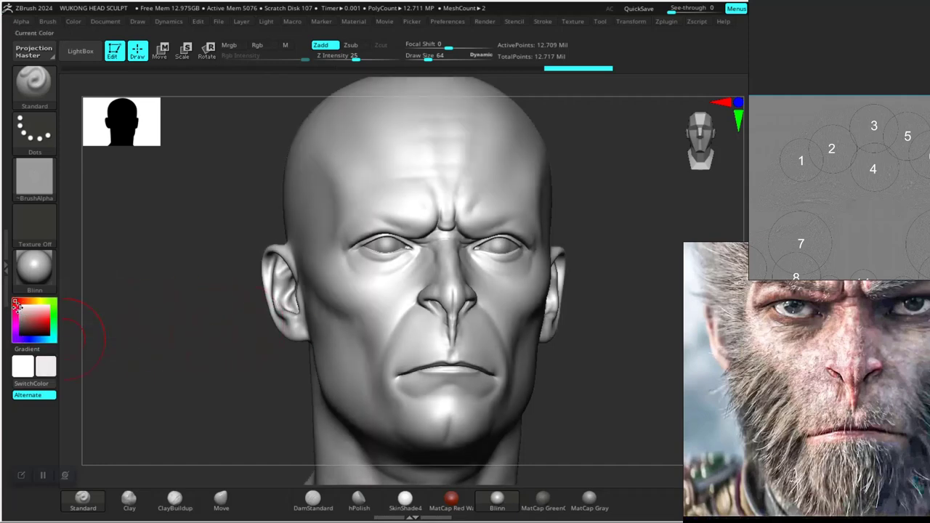
pyautogui.moveTo(615, 327); pyautogui.dragTo(603, 340)
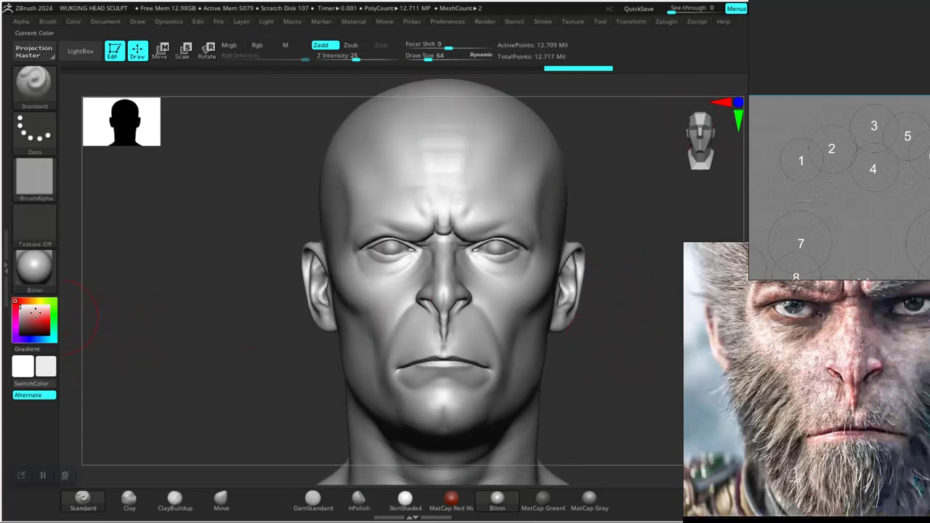
pyautogui.click(16, 312)
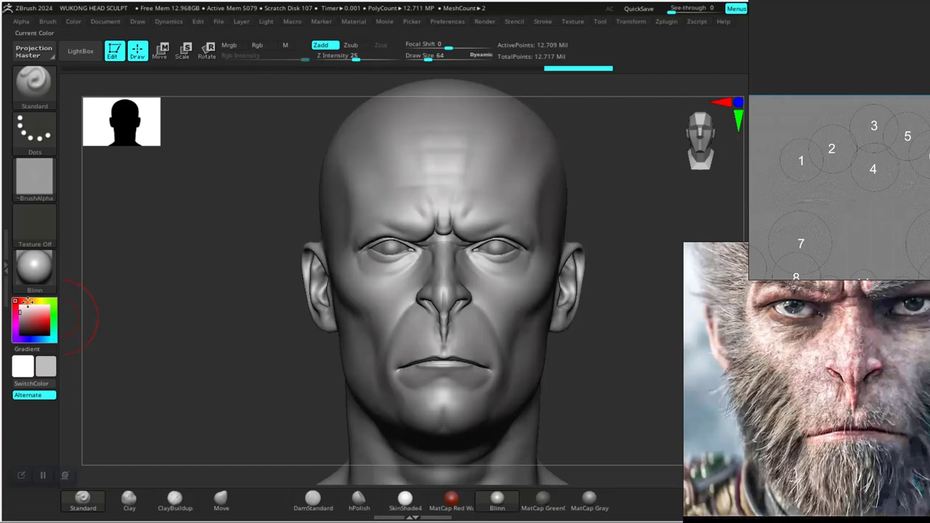
# Step: Set the brush alpha's MidValue to 45 and its radial fade (Rf) to 10
pyautogui.keyDown('alt'); pyautogui.moveTo(213, 267); pyautogui.dragTo(204, 314); pyautogui.keyUp('alt')
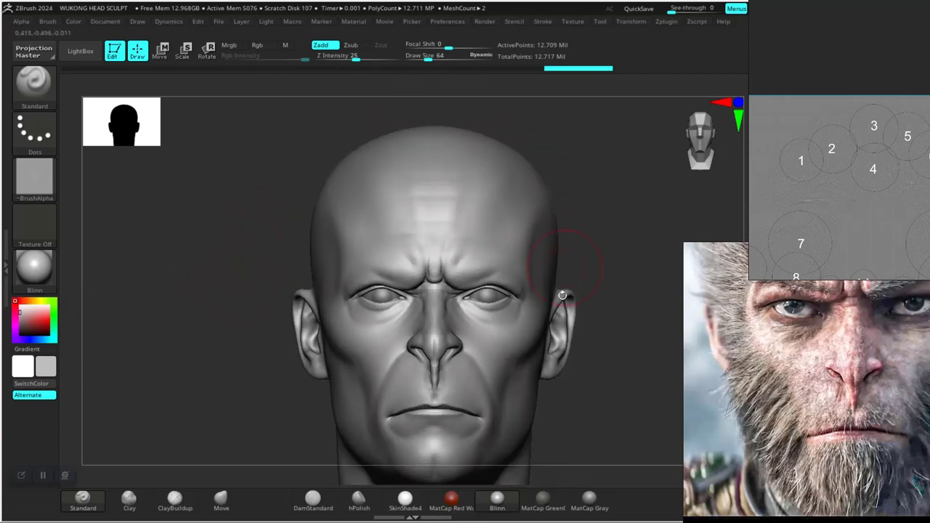
pyautogui.moveTo(599, 378)
pyautogui.keyDown('alt'); pyautogui.mouseDown()
pyautogui.moveTo(583, 330)
pyautogui.moveTo(600, 392)
pyautogui.moveTo(596, 377)
pyautogui.mouseUp(); pyautogui.keyUp('alt')
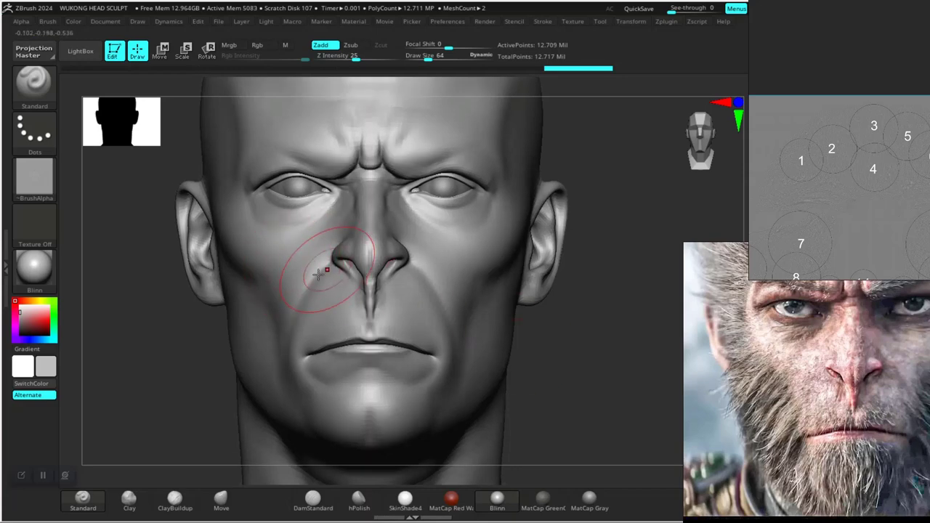
pyautogui.keyDown('alt'); pyautogui.moveTo(182, 359); pyautogui.dragTo(266, 429); pyautogui.keyUp('alt')
pyautogui.keyDown('alt'); pyautogui.moveTo(209, 336); pyautogui.dragTo(208, 313); pyautogui.keyUp('alt')
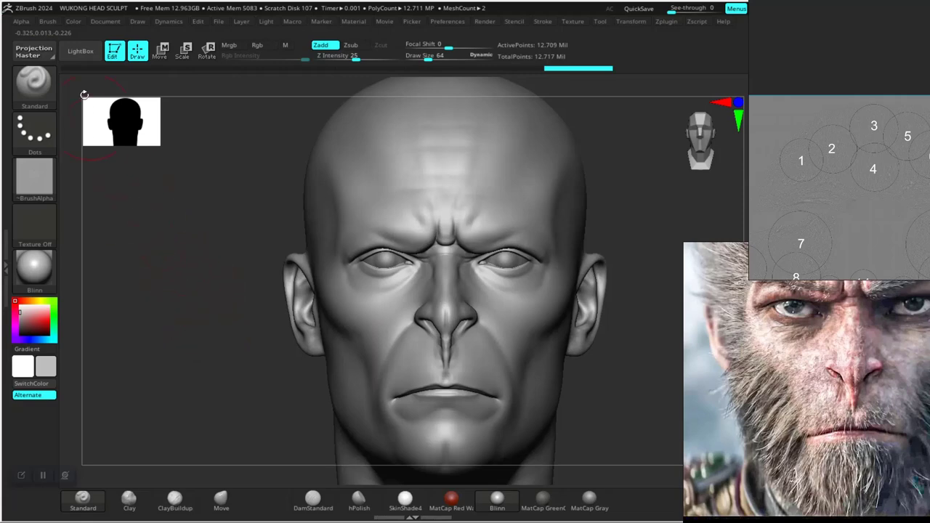
pyautogui.click(22, 21)
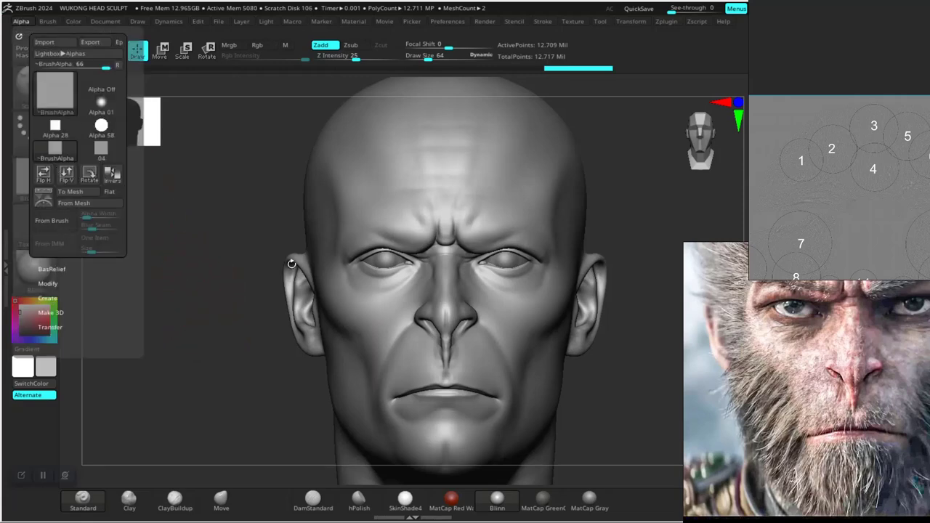
pyautogui.click(24, 22)
pyautogui.click(48, 284)
pyautogui.scroll(-1, 23, 374)
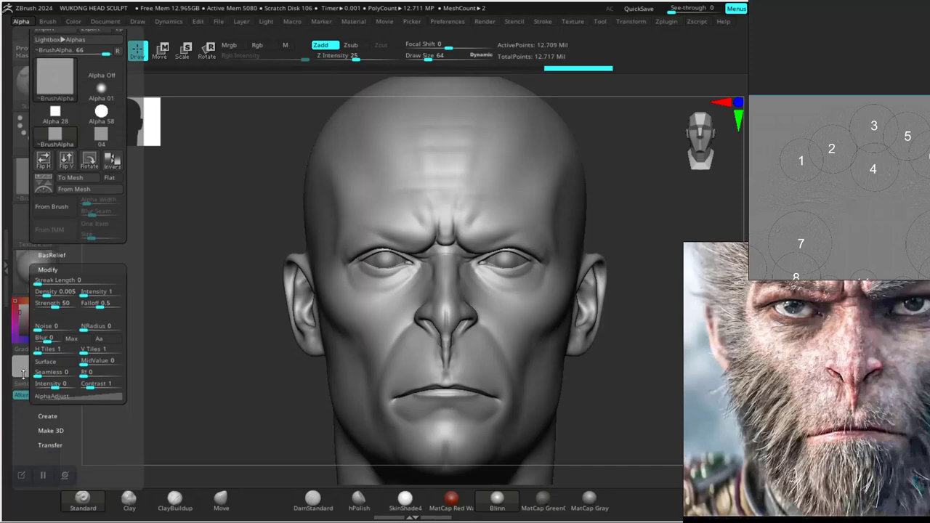
pyautogui.moveTo(23, 374); pyautogui.dragTo(23, 368)
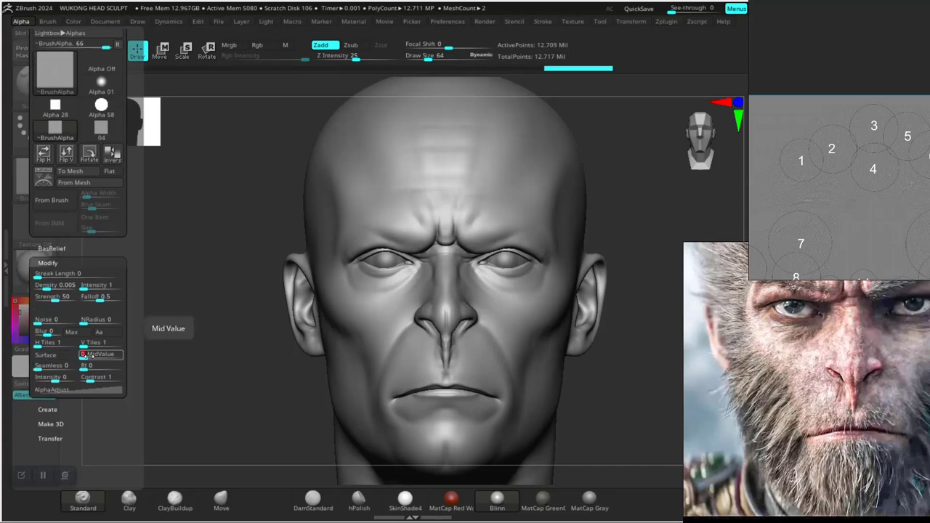
pyautogui.write('45')
pyautogui.press('Return')
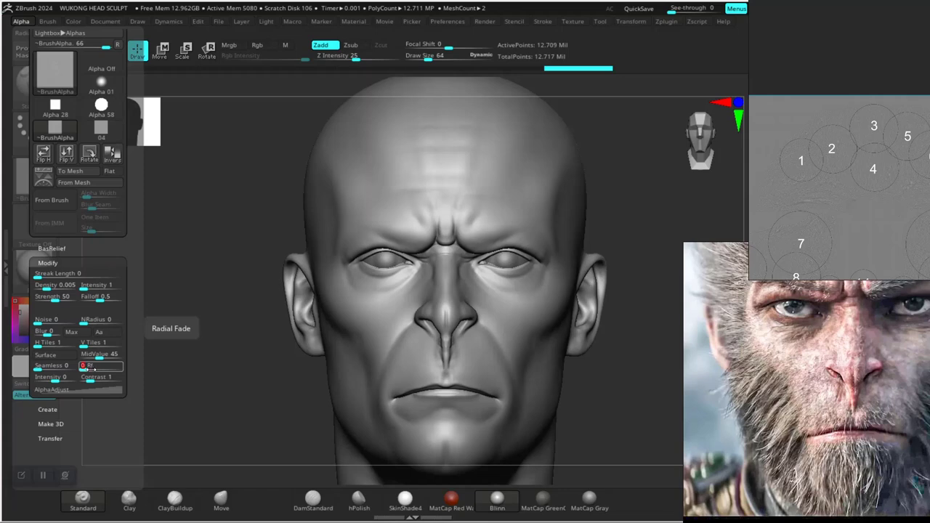
pyautogui.click(89, 371)
pyautogui.write('10')
pyautogui.press('Return')
# Step: Reload the 04.psd alpha, try stamping it on the forehead between the brows, and undo the stamp
pyautogui.moveTo(203, 293)
pyautogui.keyDown('alt'); pyautogui.mouseDown()
pyautogui.moveTo(220, 338)
pyautogui.moveTo(196, 382)
pyautogui.moveTo(203, 448)
pyautogui.mouseUp(); pyautogui.keyUp('alt')
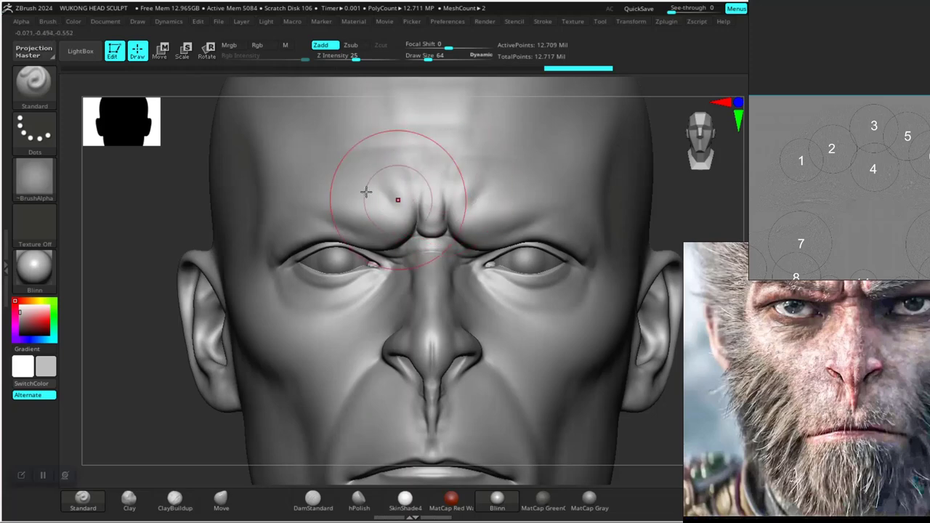
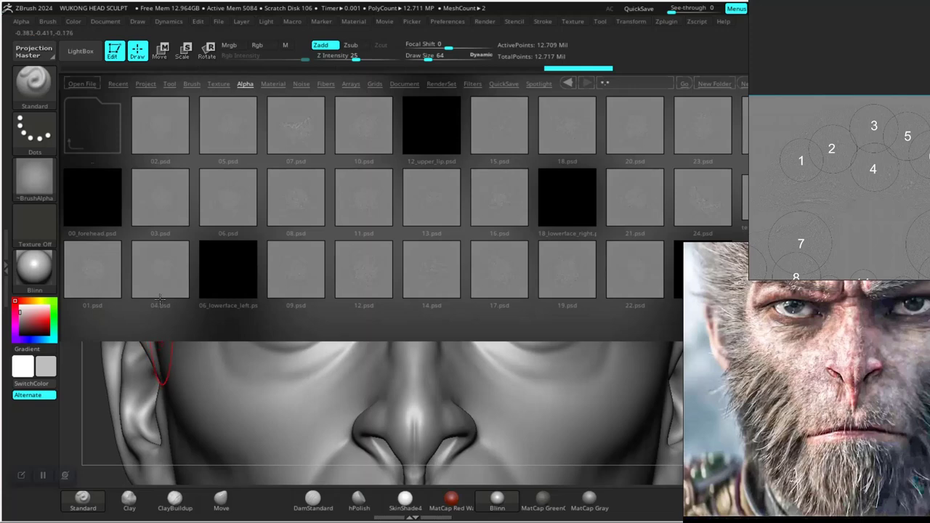
pyautogui.doubleClick(162, 280)
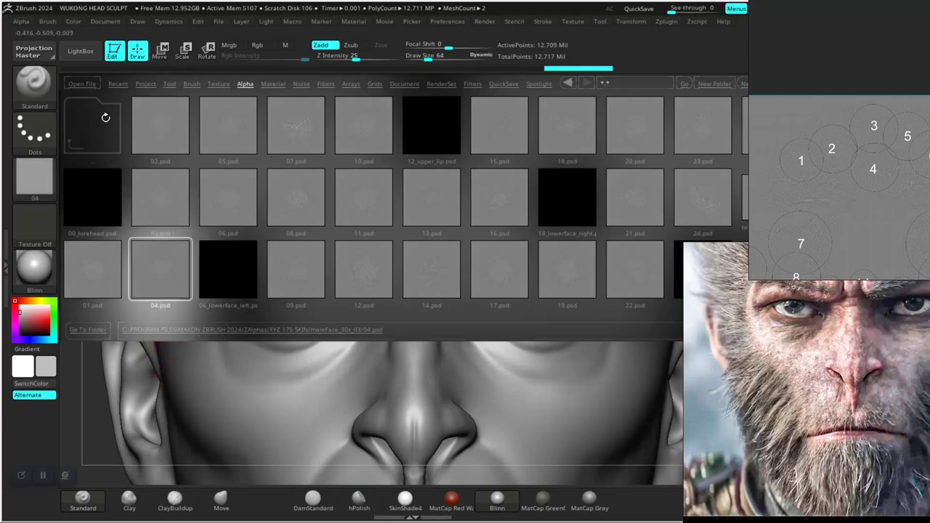
pyautogui.click(88, 50)
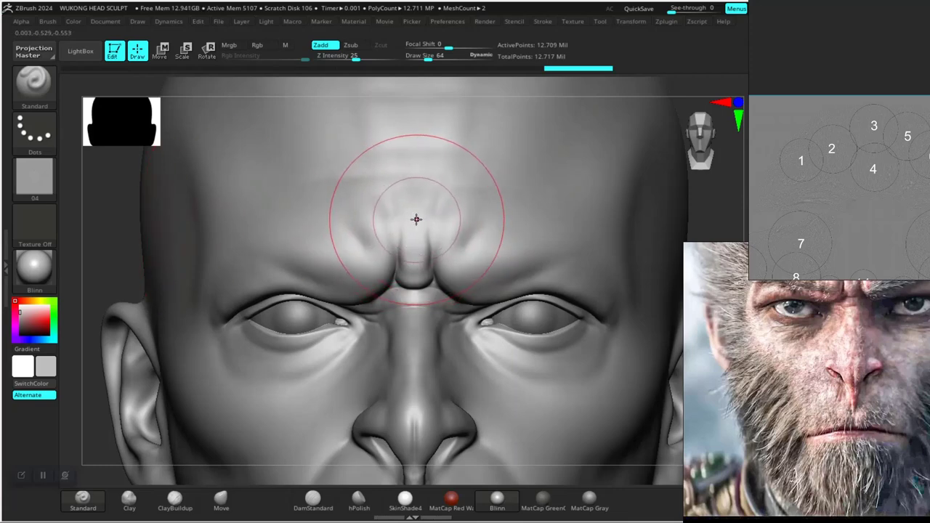
pyautogui.moveTo(416, 219); pyautogui.dragTo(419, 242)
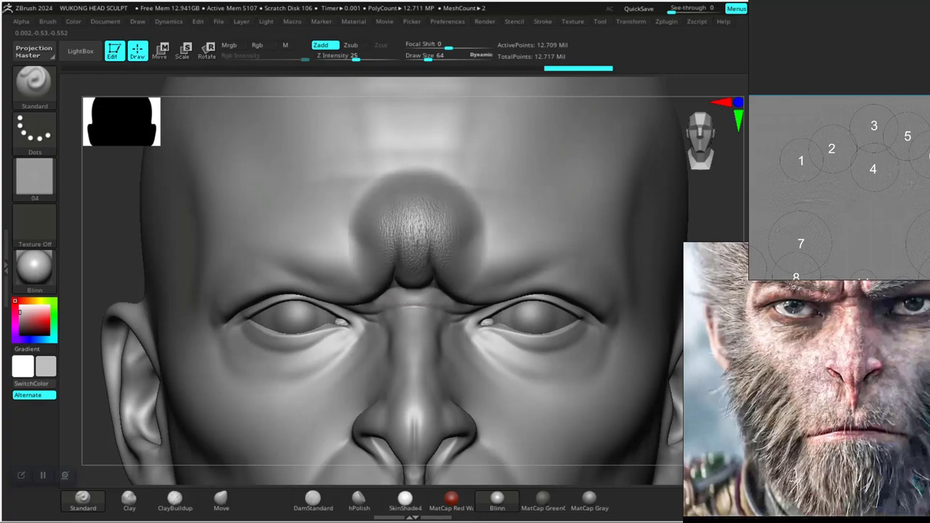
pyautogui.moveTo(116, 251); pyautogui.dragTo(471, 205)
pyautogui.moveTo(530, 246)
pyautogui.mouseDown()
pyautogui.moveTo(584, 346)
pyautogui.moveTo(569, 336)
pyautogui.moveTo(580, 321)
pyautogui.mouseUp()
pyautogui.press('ctrl')
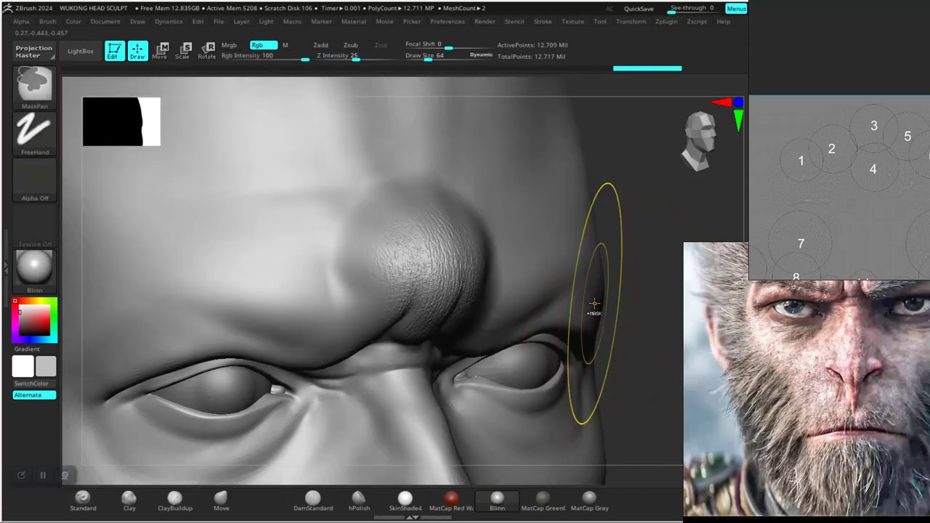
pyautogui.hotkey('ctrl', 'z')
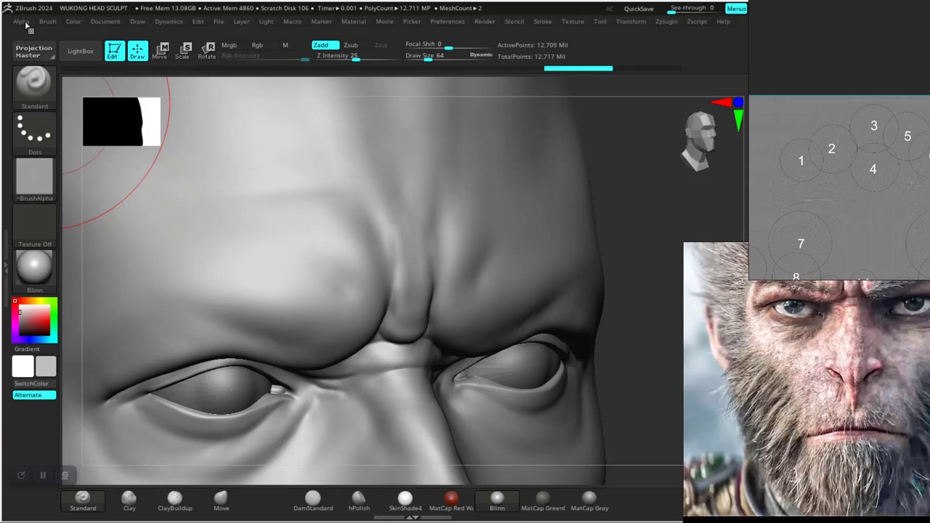
# Step: Replace the brush's current alpha with the last 04 alpha among the loaded alphas
pyautogui.click(22, 21)
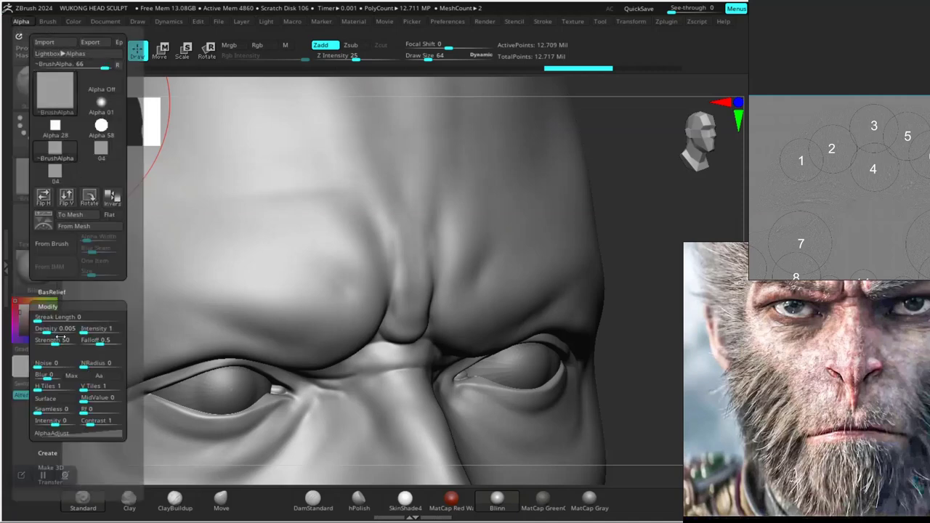
pyautogui.moveTo(62, 172)
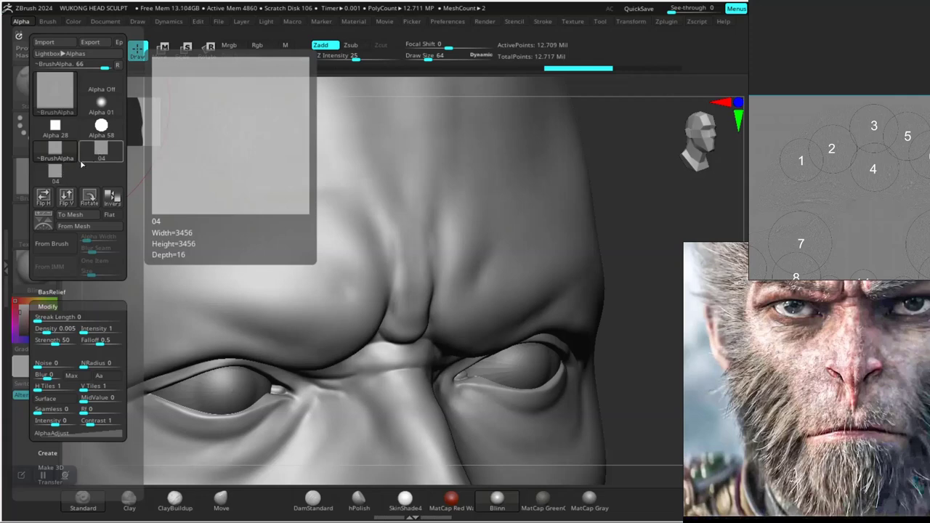
pyautogui.click(56, 175)
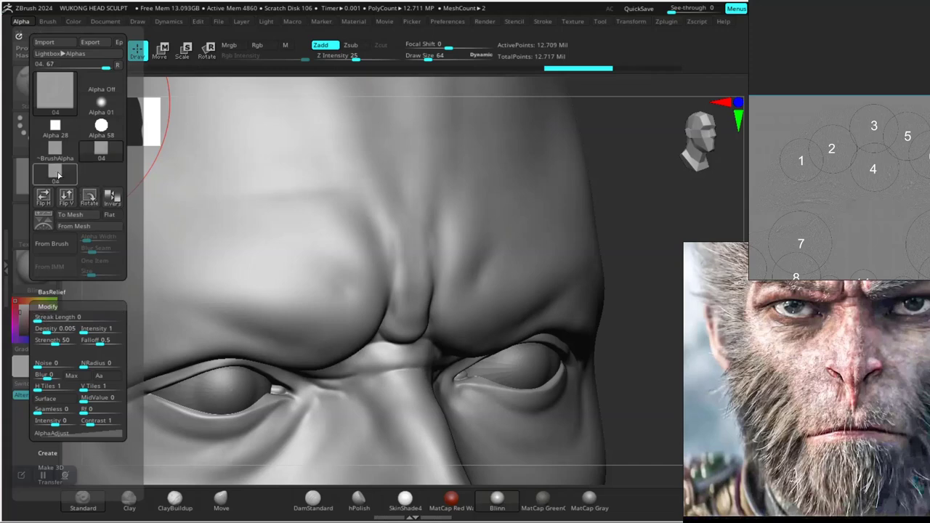
pyautogui.moveTo(56, 175)
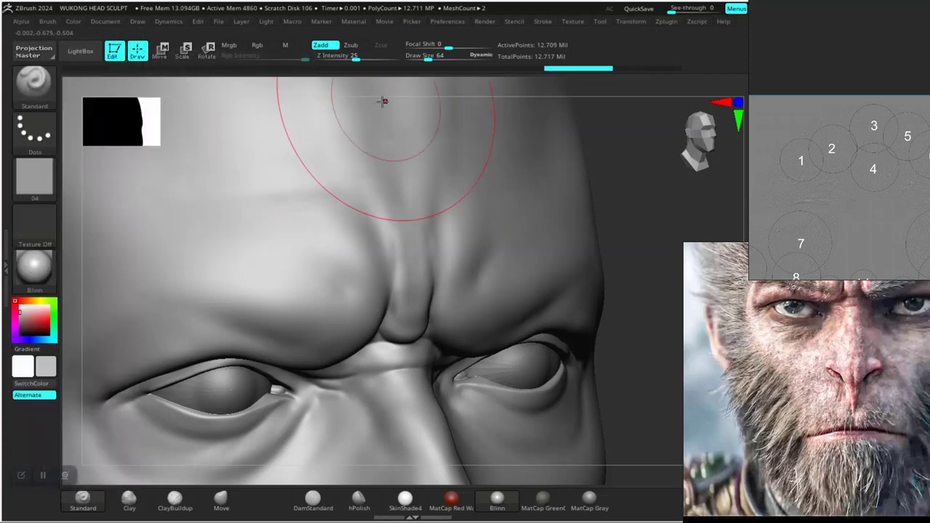
pyautogui.click(23, 22)
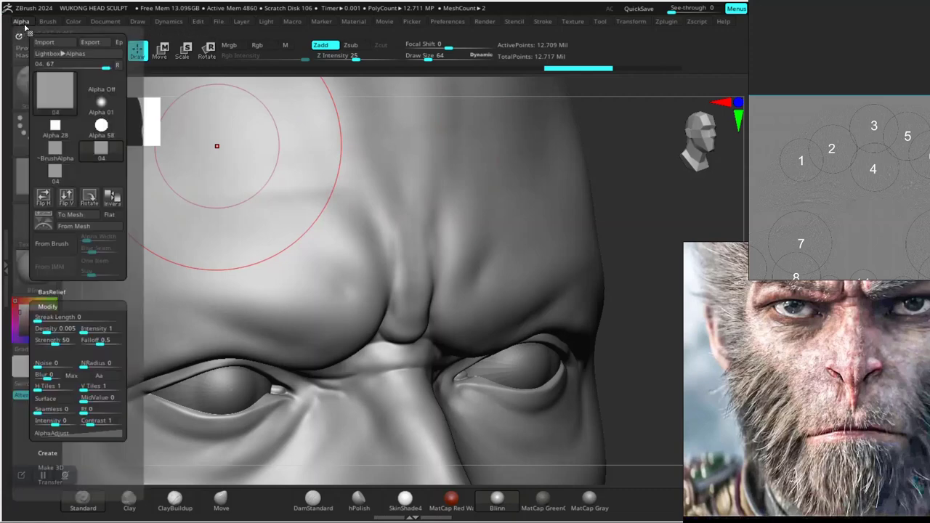
pyautogui.click(56, 155)
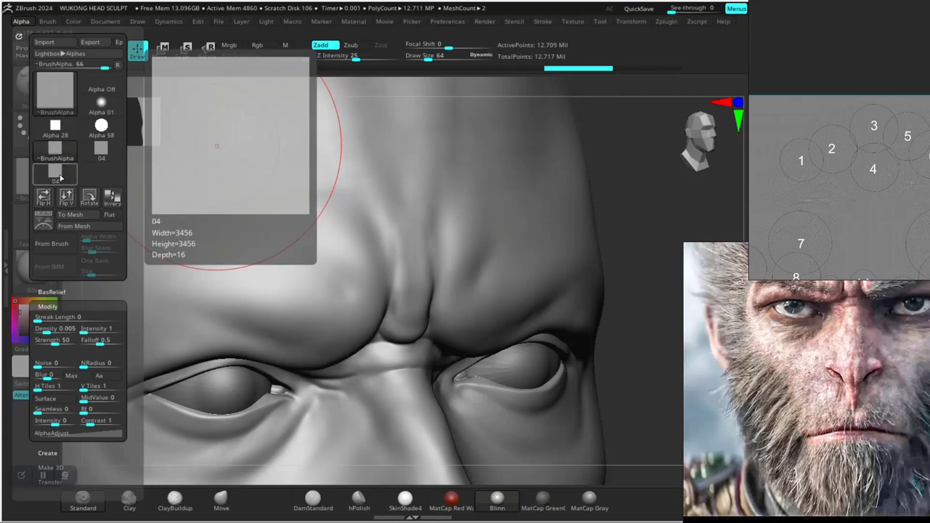
pyautogui.click(62, 174)
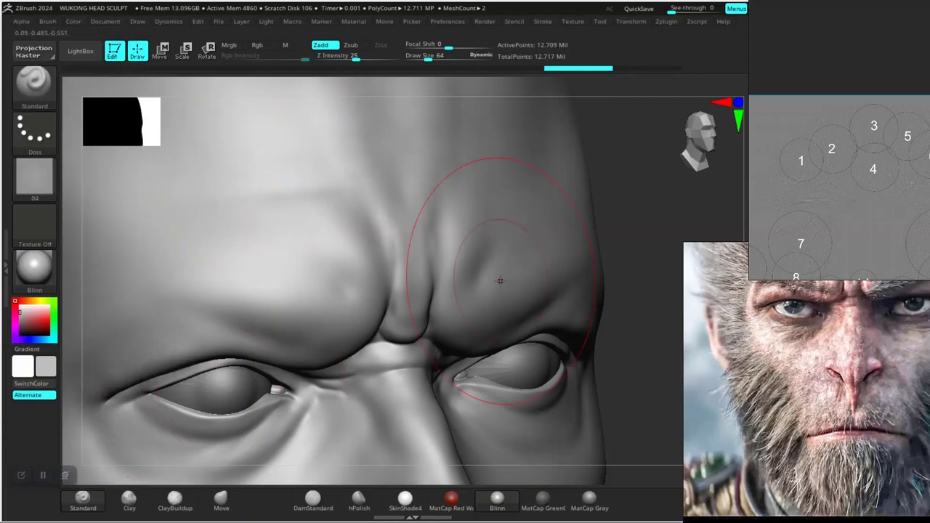
# Step: Try a Dots stroke with the 04 alpha between the brows and undo it
pyautogui.moveTo(412, 252); pyautogui.dragTo(446, 314)
pyautogui.keyDown('alt'); pyautogui.moveTo(630, 222); pyautogui.dragTo(570, 232); pyautogui.keyUp('alt')
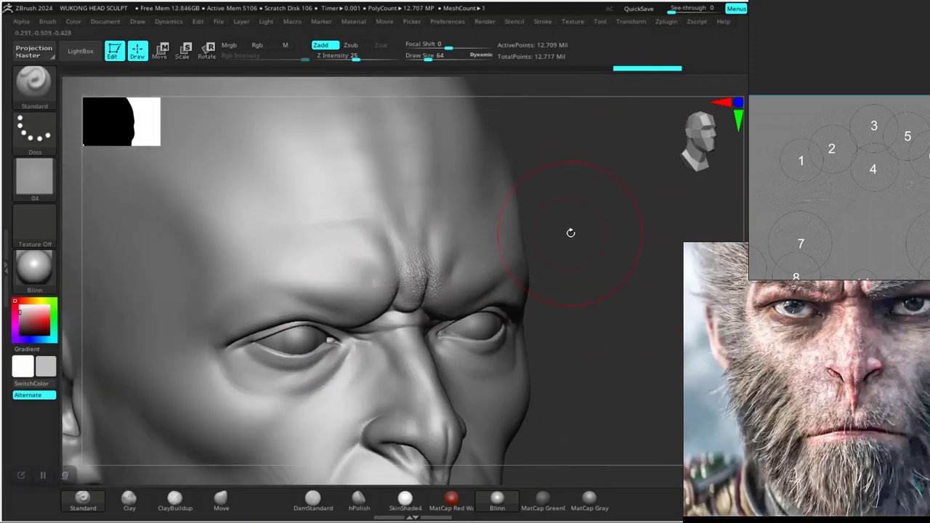
pyautogui.press('ctrl')
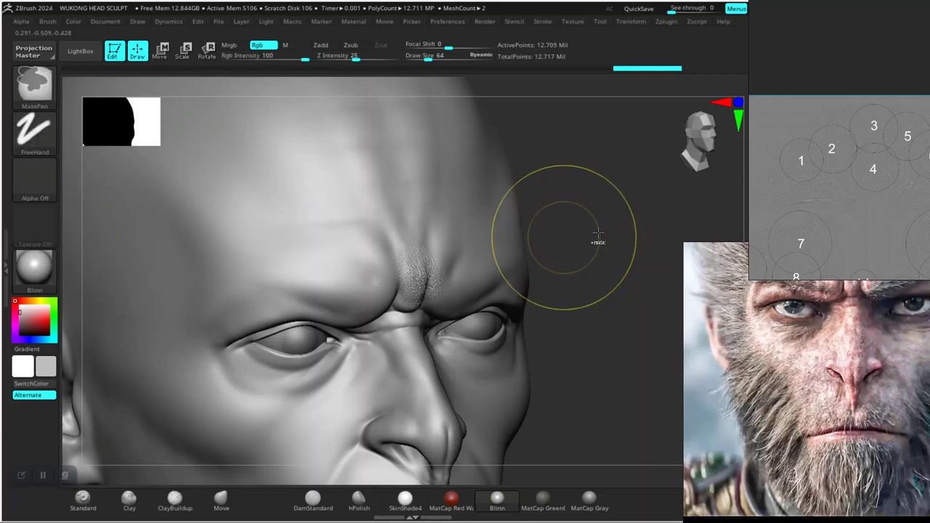
pyautogui.hotkey('ctrl', 'z')
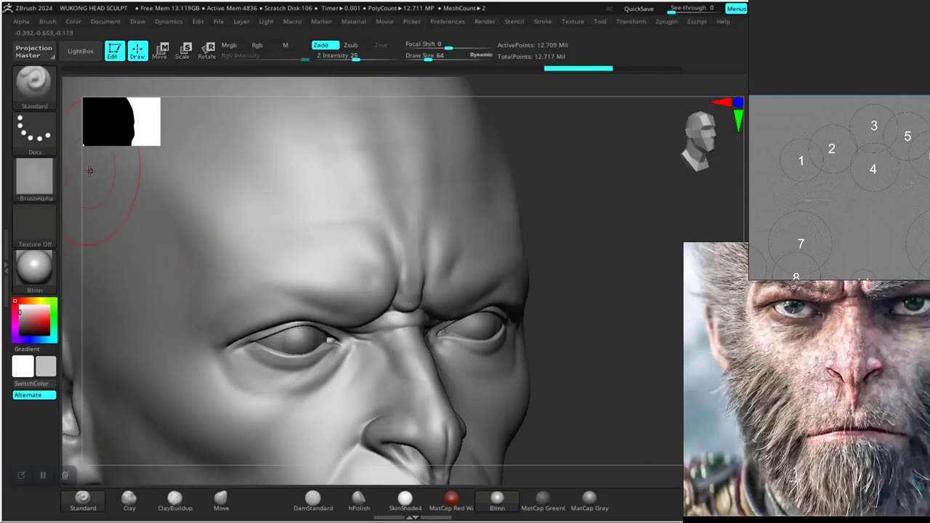
# Step: Switch the Standard brush's stroke type to DragRect
pyautogui.click(34, 131)
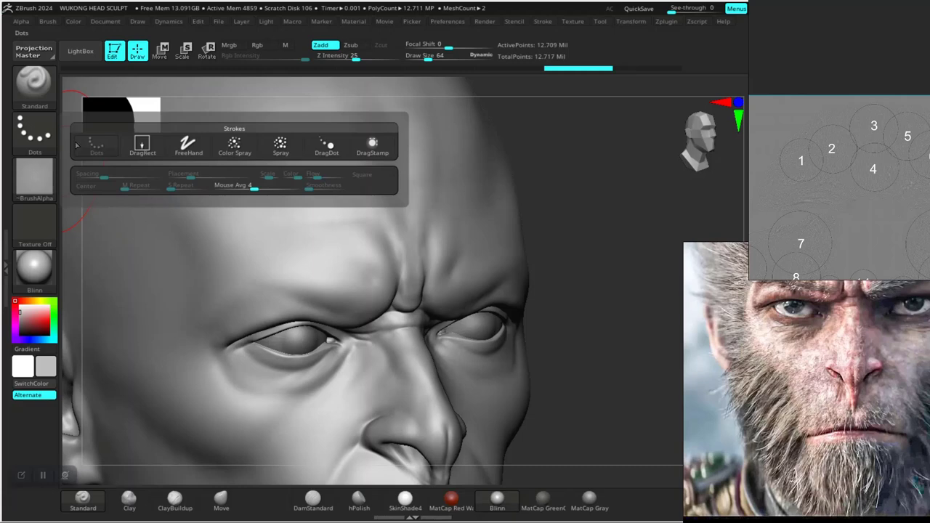
pyautogui.click(45, 137)
pyautogui.click(141, 146)
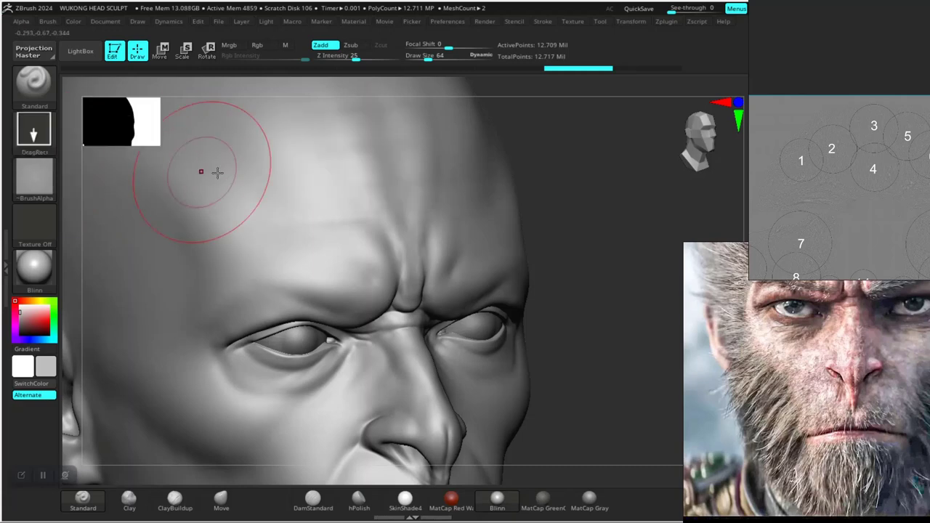
# Step: Try a large DragRect skin stamp centred between the brows, inspect its pores up close, and undo it
pyautogui.moveTo(614, 216)
pyautogui.mouseDown()
pyautogui.moveTo(573, 199)
pyautogui.moveTo(529, 223)
pyautogui.mouseUp()
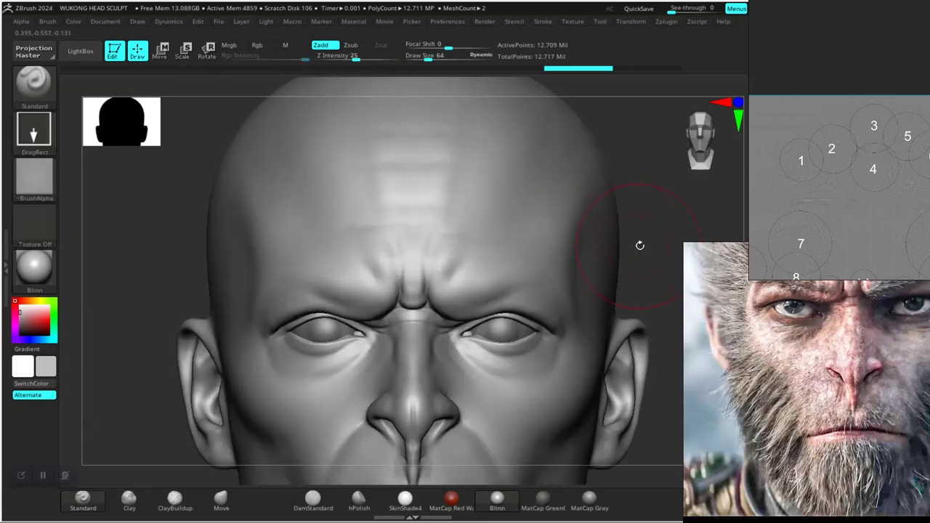
pyautogui.keyDown('alt'); pyautogui.moveTo(647, 235); pyautogui.dragTo(523, 271); pyautogui.keyUp('alt')
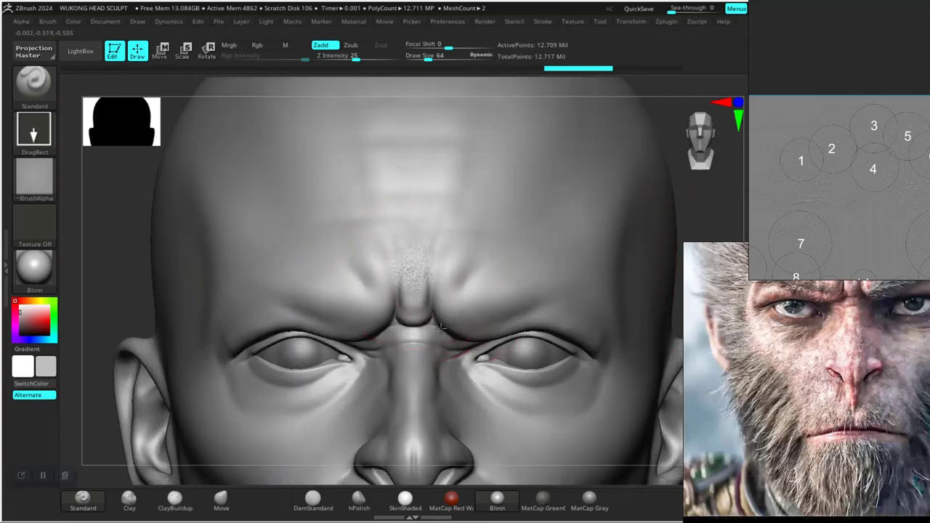
pyautogui.moveTo(443, 342); pyautogui.dragTo(433, 386)
pyautogui.keyDown('alt'); pyautogui.moveTo(127, 316); pyautogui.dragTo(151, 305); pyautogui.keyUp('alt')
pyautogui.moveTo(524, 234)
pyautogui.keyDown('alt'); pyautogui.mouseDown()
pyautogui.moveTo(473, 274)
pyautogui.moveTo(544, 305)
pyautogui.moveTo(565, 338)
pyautogui.moveTo(556, 317)
pyautogui.moveTo(571, 251)
pyautogui.moveTo(564, 266)
pyautogui.moveTo(545, 250)
pyautogui.moveTo(508, 261)
pyautogui.mouseUp(); pyautogui.keyUp('alt')
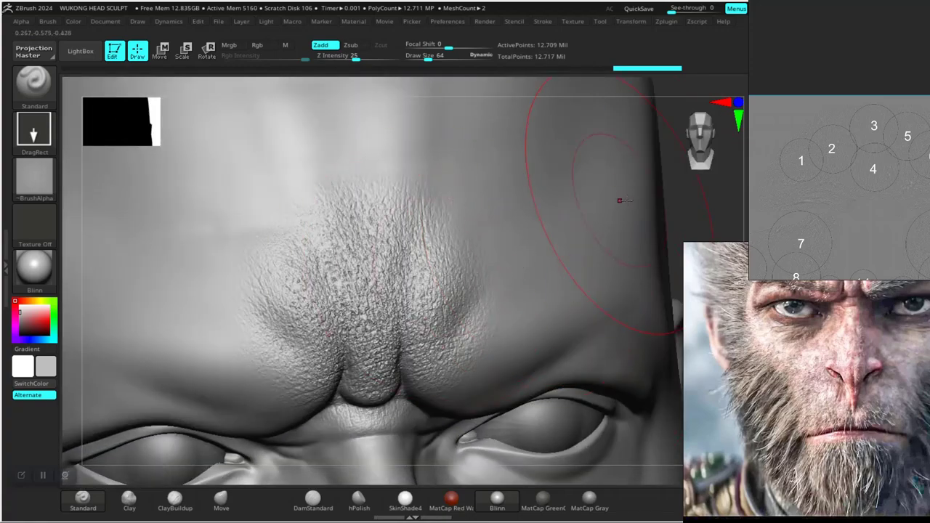
pyautogui.moveTo(672, 204)
pyautogui.mouseDown()
pyautogui.moveTo(583, 205)
pyautogui.moveTo(614, 251)
pyautogui.mouseUp()
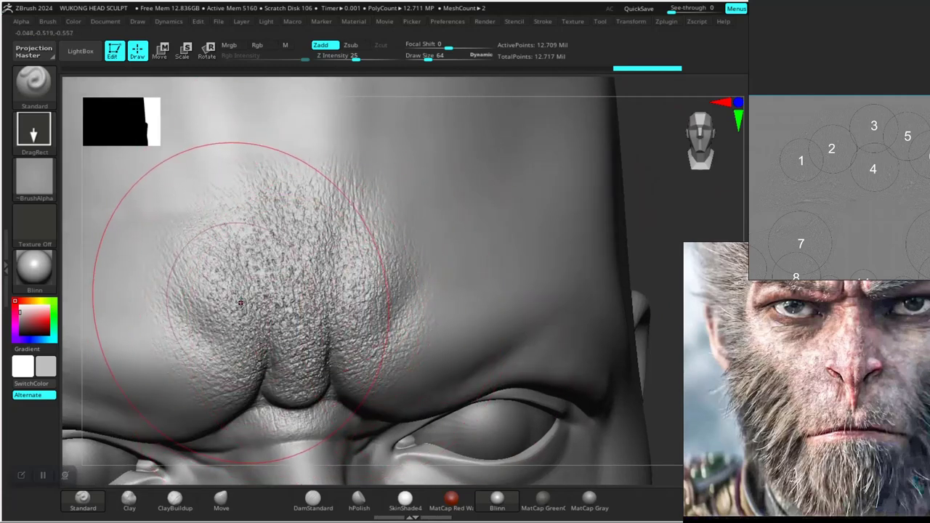
pyautogui.keyDown('alt'); pyautogui.moveTo(656, 200); pyautogui.dragTo(643, 319); pyautogui.keyUp('alt')
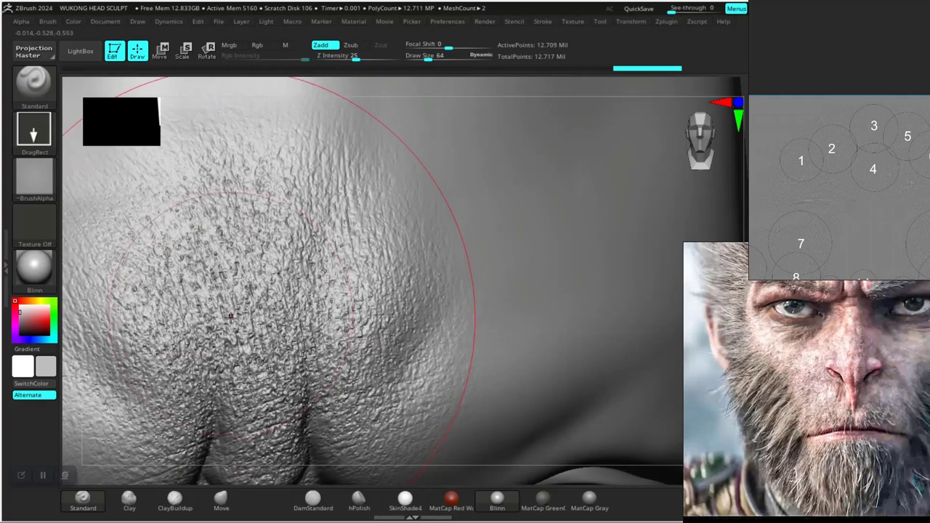
pyautogui.press('ctrl')
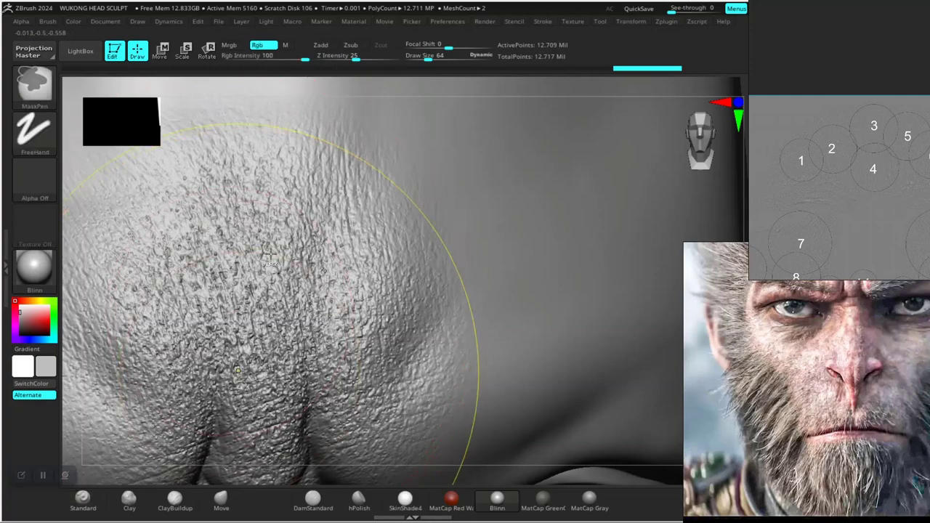
pyautogui.hotkey('ctrl', 'z')
# Step: Frame the whole head from the front and load the 04.psd alpha from the femaleFace_30s_05 folder
pyautogui.press('f')
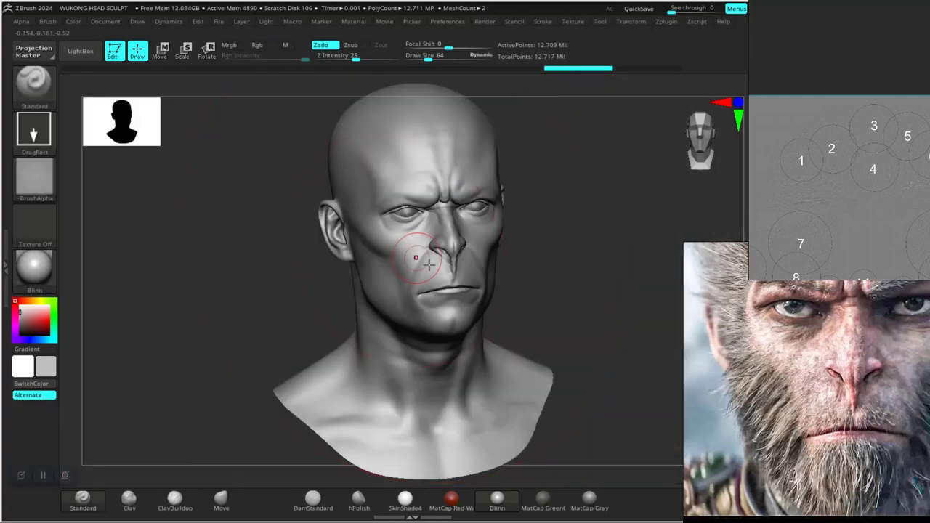
pyautogui.moveTo(588, 253); pyautogui.dragTo(587, 353)
pyautogui.moveTo(611, 286)
pyautogui.keyDown('alt'); pyautogui.mouseDown()
pyautogui.moveTo(614, 226)
pyautogui.moveTo(606, 252)
pyautogui.mouseUp(); pyautogui.keyUp('alt')
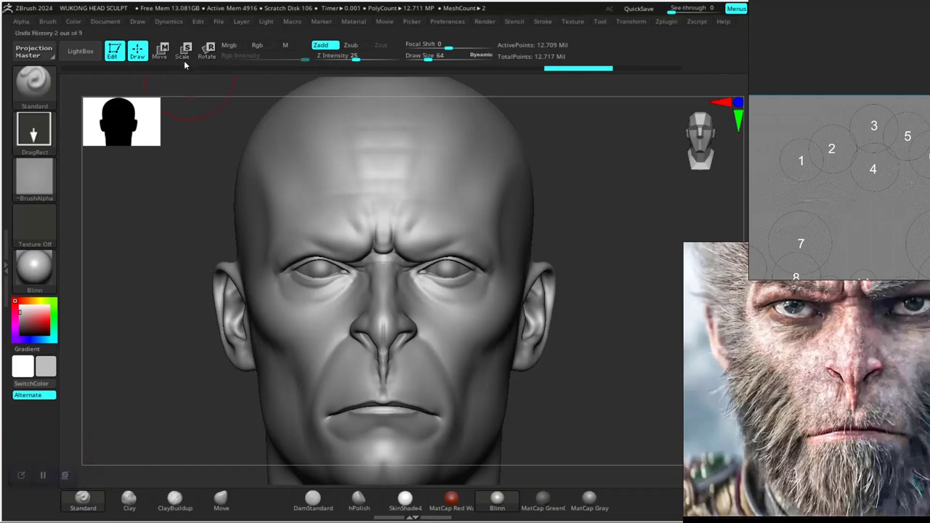
pyautogui.click(80, 50)
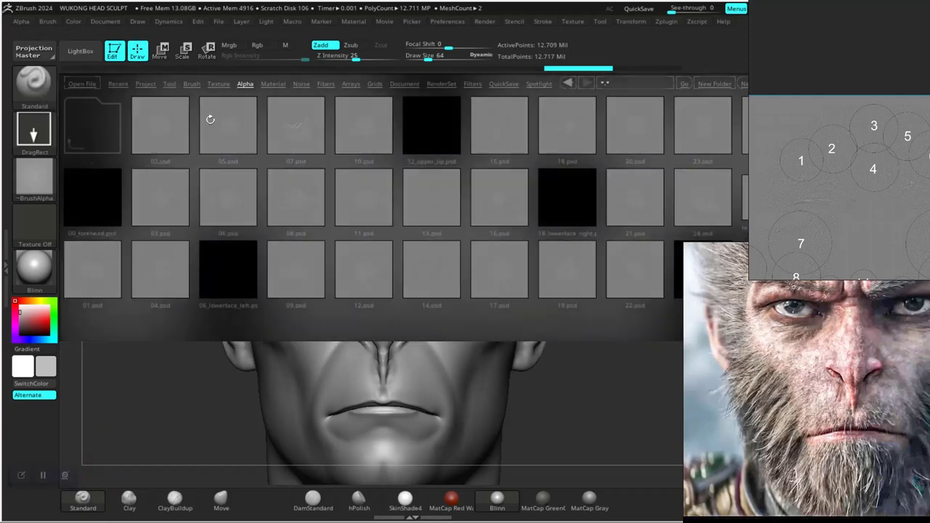
pyautogui.click(82, 135)
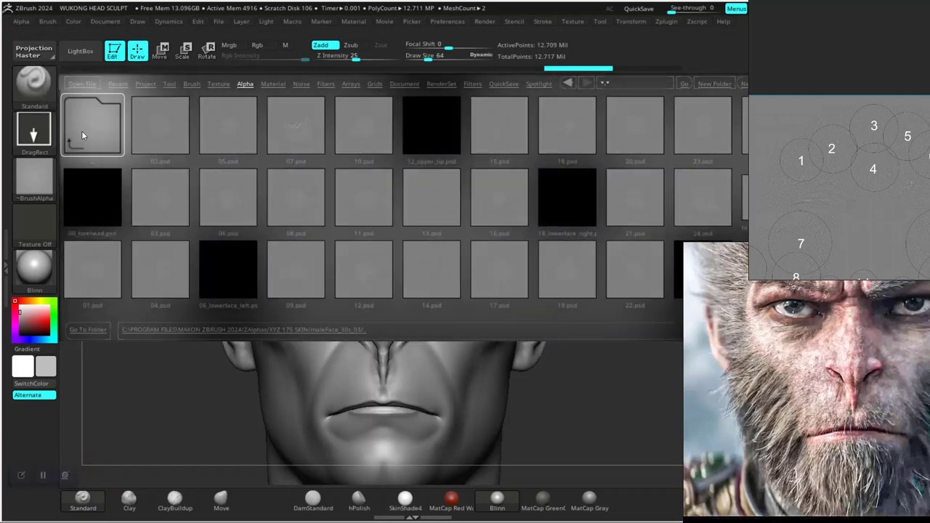
pyautogui.click(168, 133)
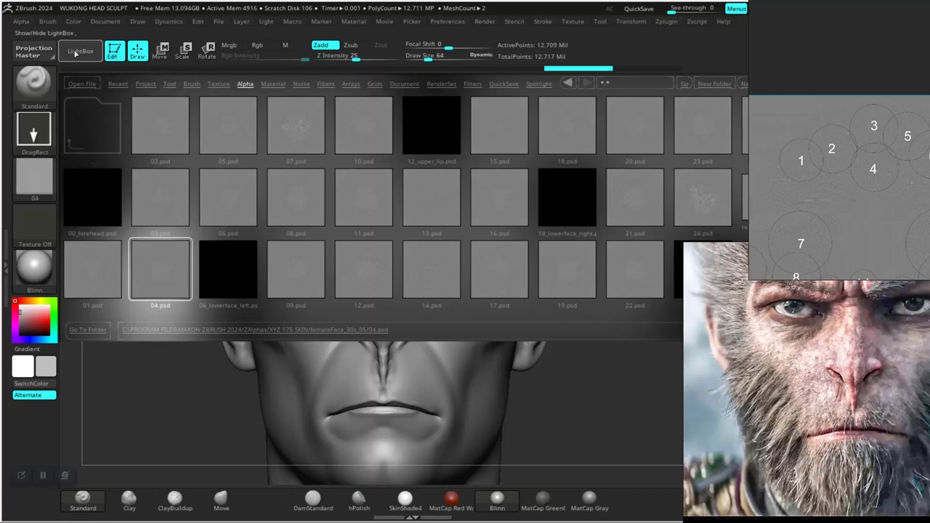
pyautogui.click(76, 53)
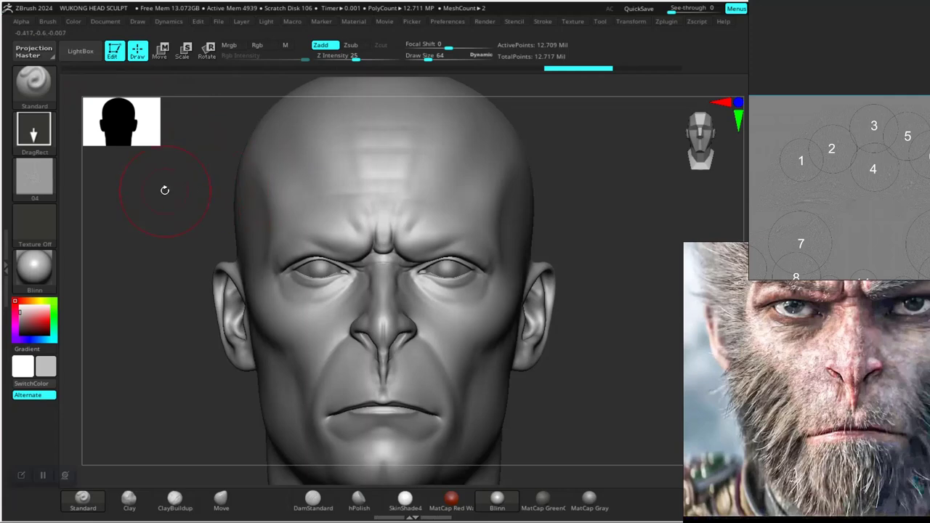
# Step: Try stamping the female-face 04 alpha on the forehead just above the brows, examine its detail, and undo it
pyautogui.keyDown('alt'); pyautogui.moveTo(587, 207); pyautogui.dragTo(634, 339); pyautogui.keyUp('alt')
pyautogui.moveTo(377, 281); pyautogui.dragTo(377, 320)
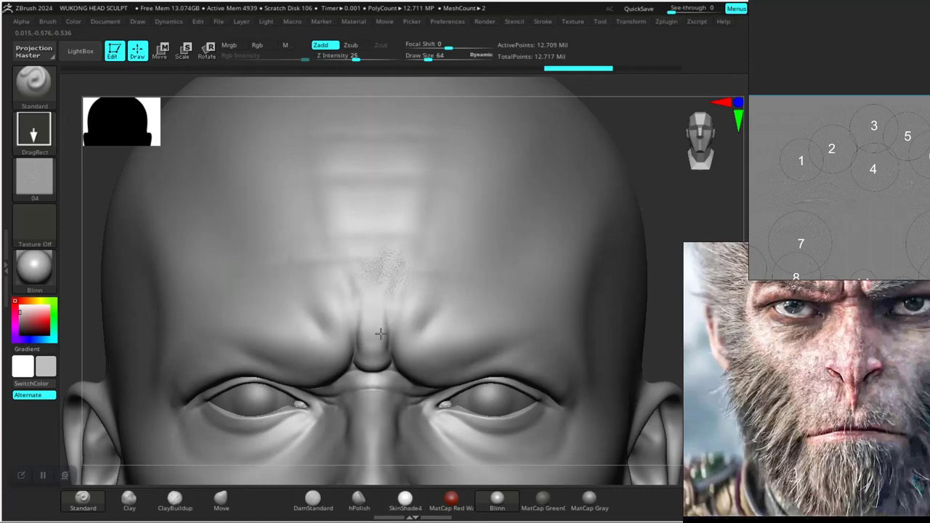
pyautogui.moveTo(379, 357); pyautogui.dragTo(377, 364)
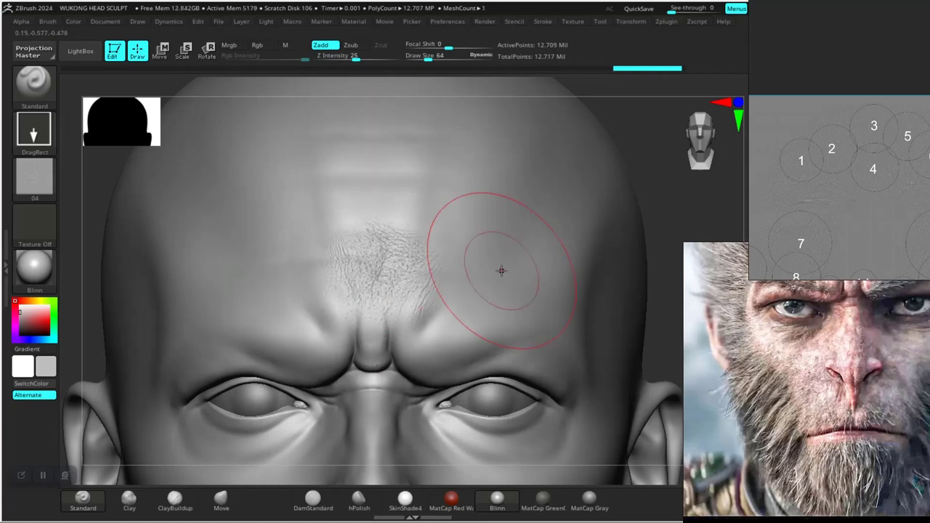
pyautogui.moveTo(672, 193); pyautogui.dragTo(615, 234)
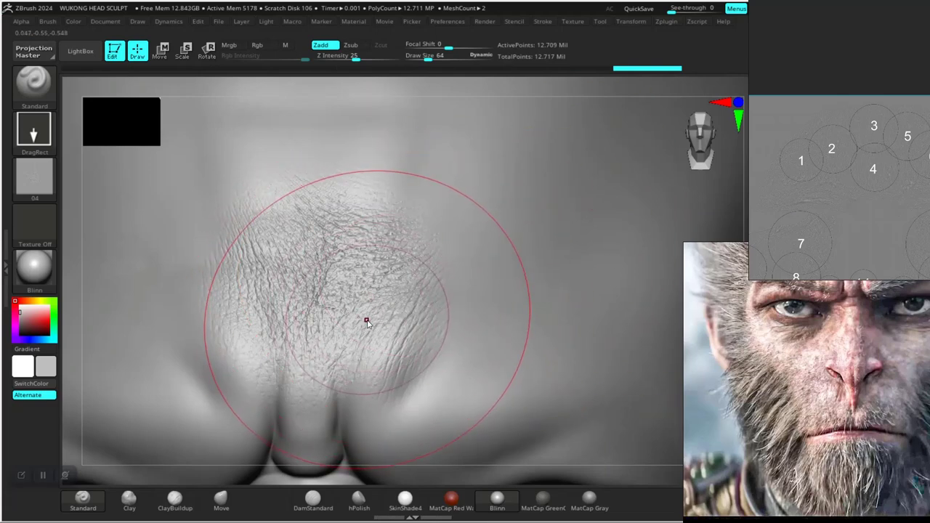
pyautogui.press('ctrl')
pyautogui.press('ctrl')
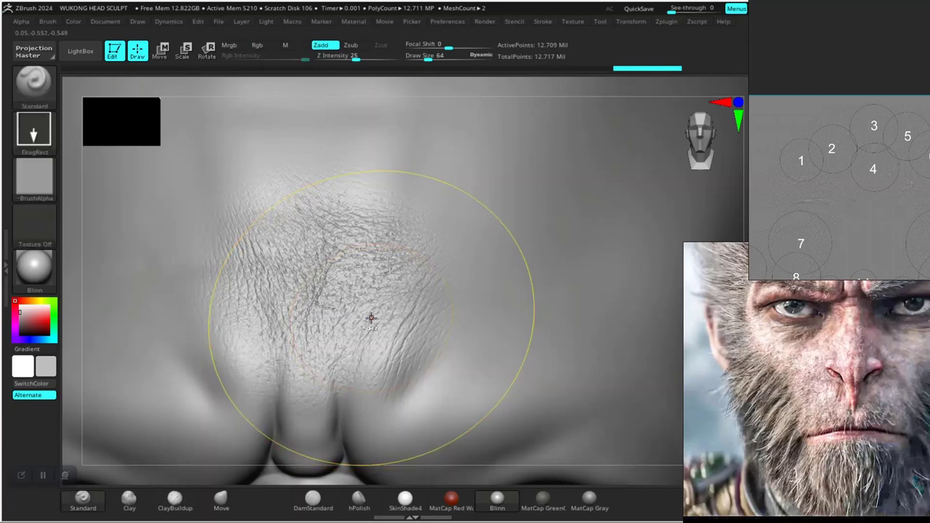
pyautogui.press('ctrl')
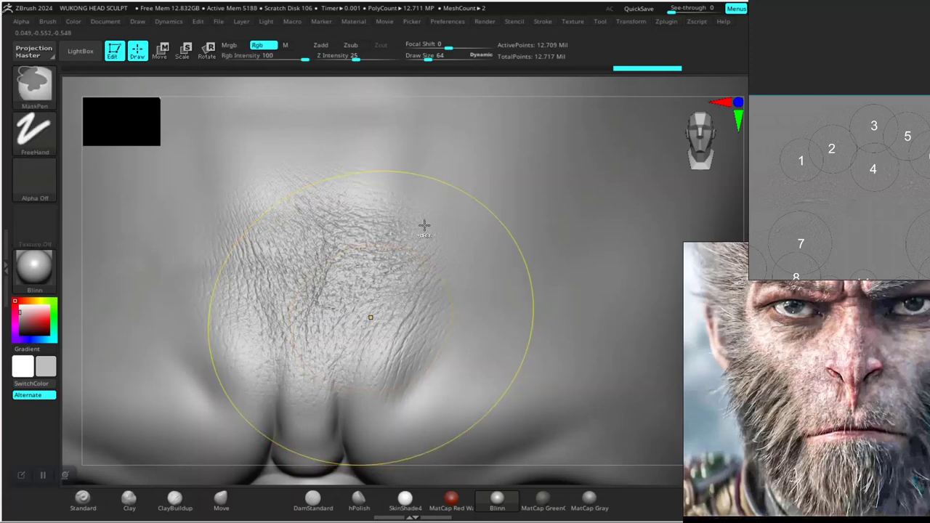
pyautogui.hotkey('ctrl', 'z')
# Step: Move the numbered skin map and the Wukong portrait off the tool settings, and zoom out to the upper face
pyautogui.moveTo(810, 217)
pyautogui.mouseDown()
pyautogui.moveTo(759, 60)
pyautogui.moveTo(756, 97)
pyautogui.mouseUp()
pyautogui.moveTo(823, 357); pyautogui.dragTo(420, 67)
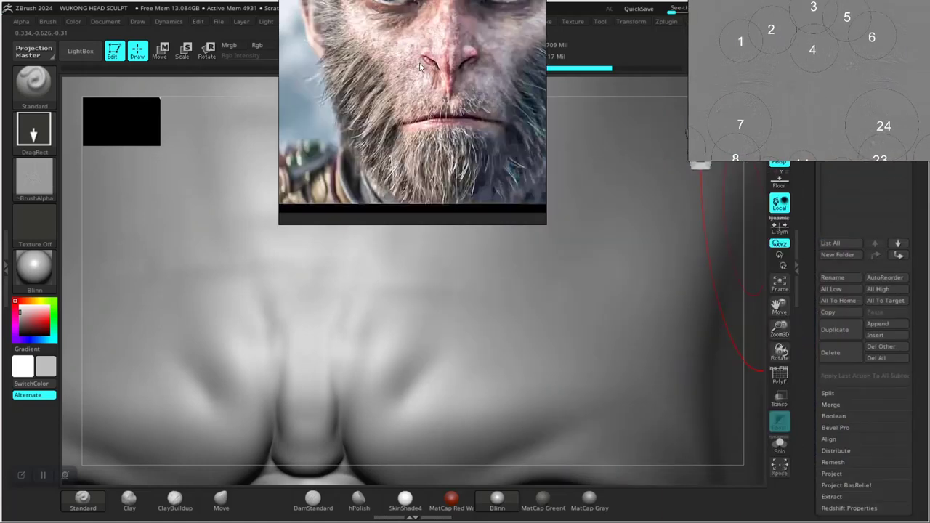
pyautogui.moveTo(443, 136); pyautogui.dragTo(328, 6)
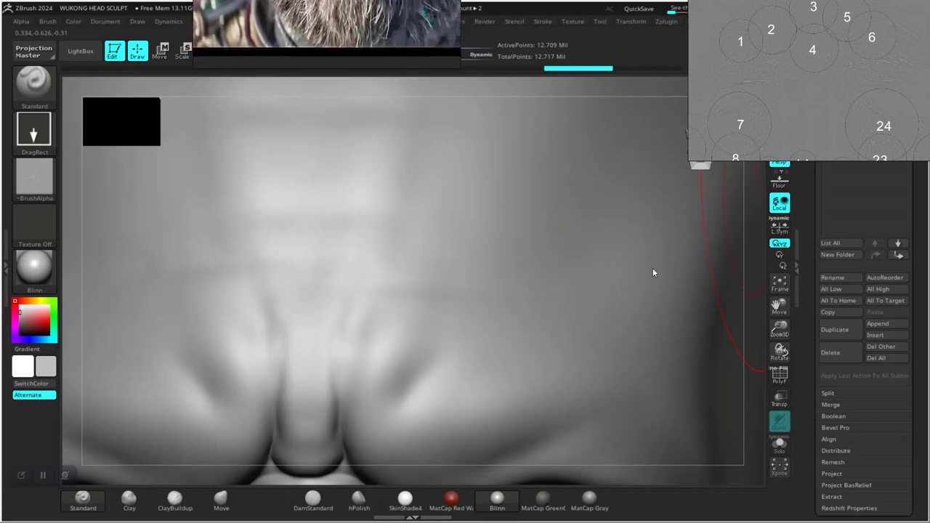
pyautogui.moveTo(810, 339); pyautogui.dragTo(810, 336)
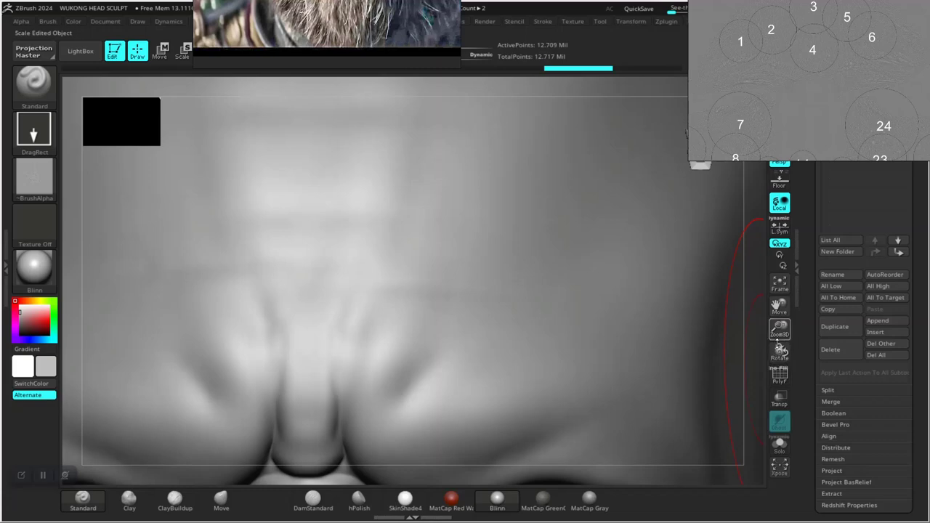
pyautogui.moveTo(779, 328); pyautogui.dragTo(699, 304)
pyautogui.press('1')
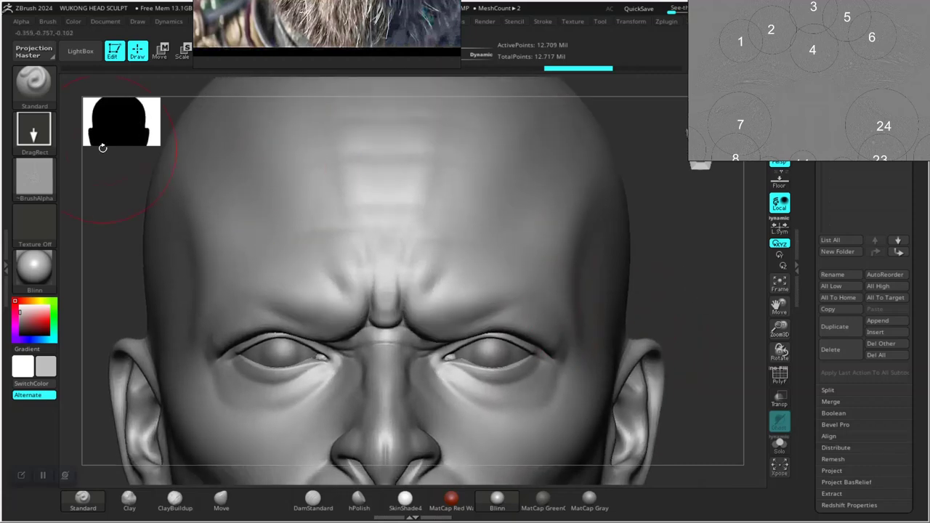
# Step: Select the most recently loaded 04 alpha and open its mid value for editing
pyautogui.click(21, 22)
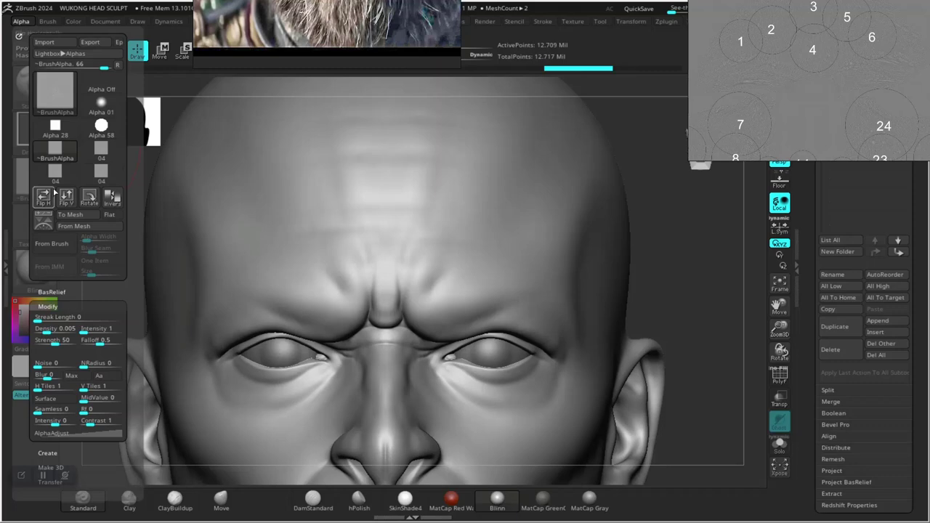
pyautogui.moveTo(101, 181)
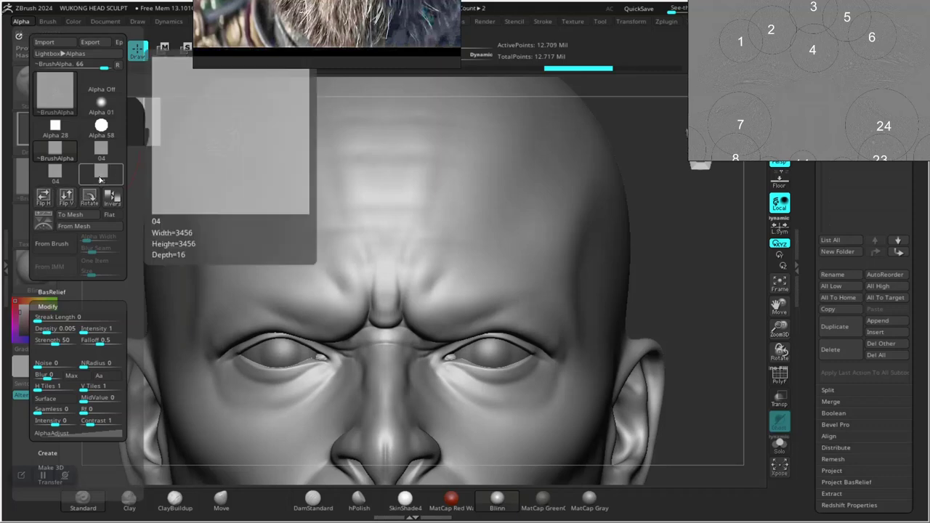
pyautogui.click(102, 179)
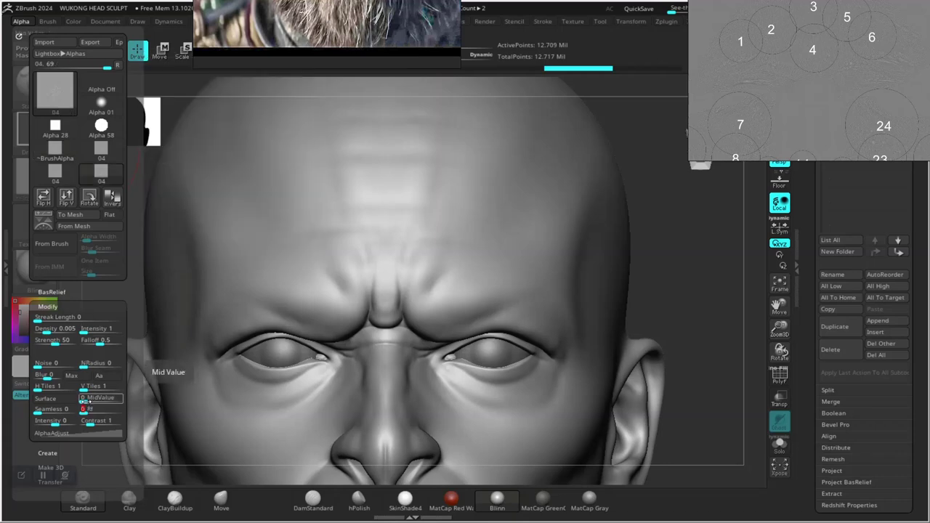
pyautogui.click(88, 396)
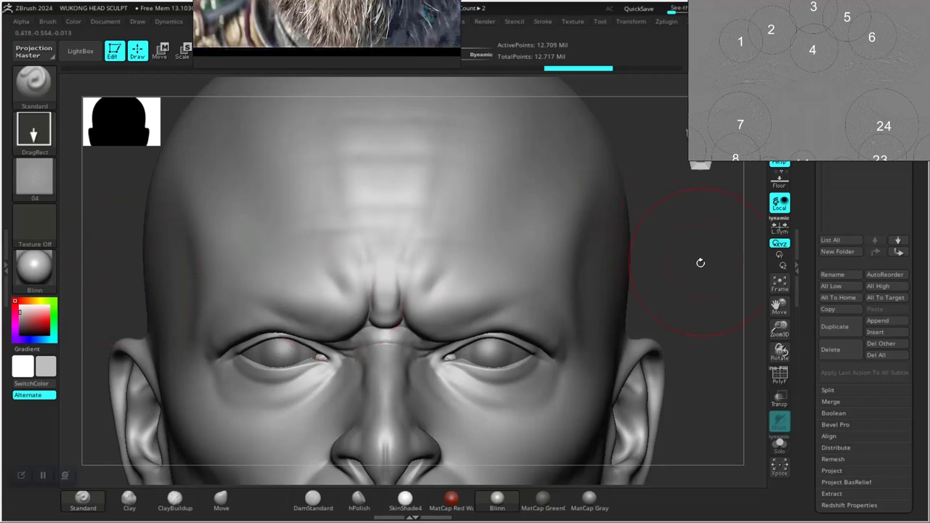
# Step: Frame the upper face and enlarge the numbered skin map beside it, centred on area 4
pyautogui.keyDown('alt'); pyautogui.moveTo(700, 262); pyautogui.dragTo(677, 288); pyautogui.keyUp('alt')
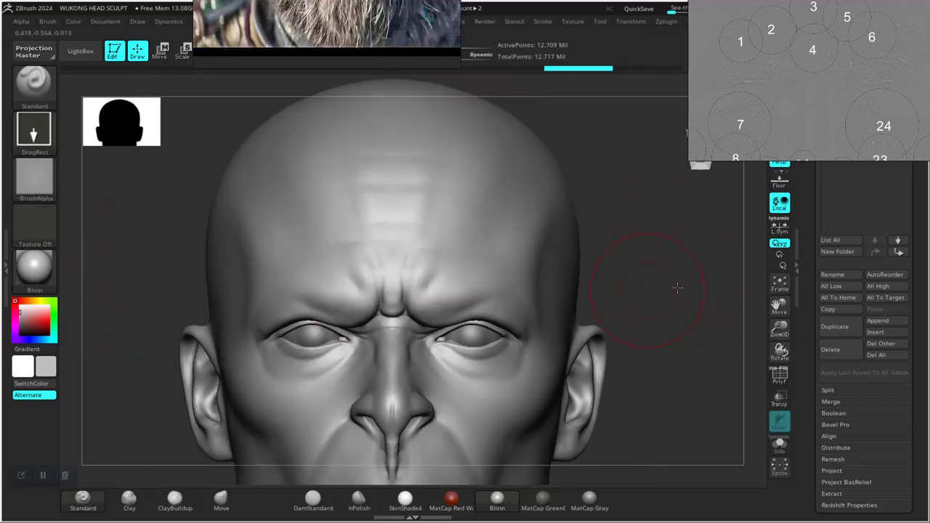
pyautogui.keyDown('ctrl'); pyautogui.moveTo(677, 288); pyautogui.dragTo(555, 251, button='right'); pyautogui.keyUp('ctrl')
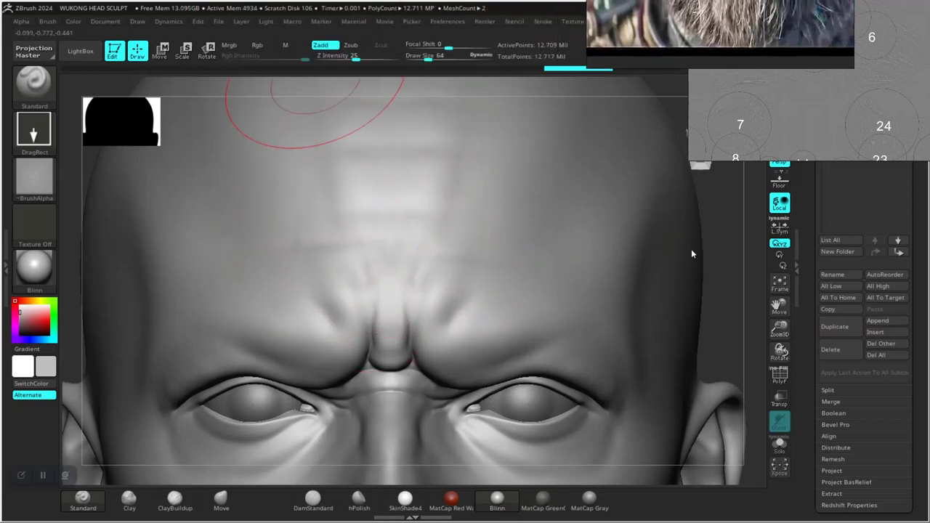
pyautogui.keyDown('ctrl'); pyautogui.moveTo(724, 255); pyautogui.dragTo(723, 245, button='right'); pyautogui.keyUp('ctrl')
pyautogui.moveTo(810, 85); pyautogui.dragTo(803, 175, button='right')
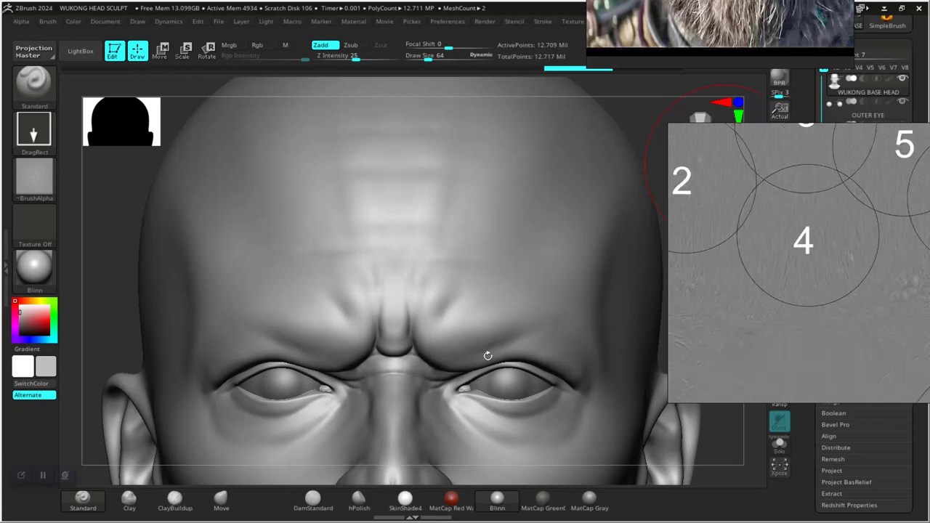
pyautogui.click(21, 476)
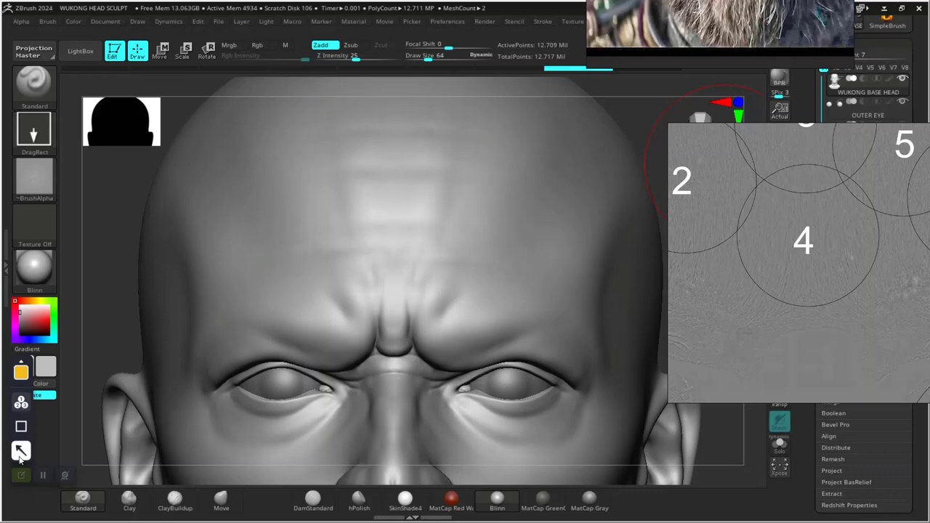
pyautogui.scroll(2, 793, 286)
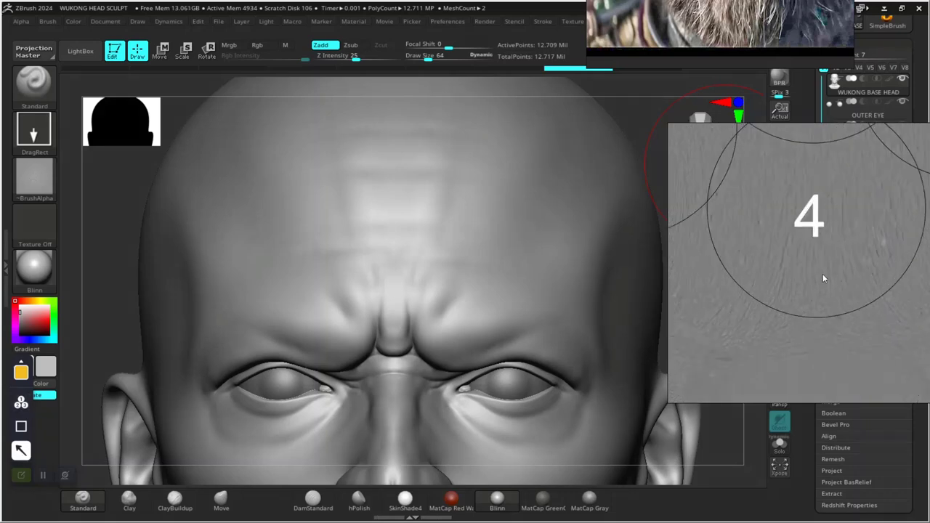
pyautogui.moveTo(823, 276); pyautogui.dragTo(663, 269, button='right')
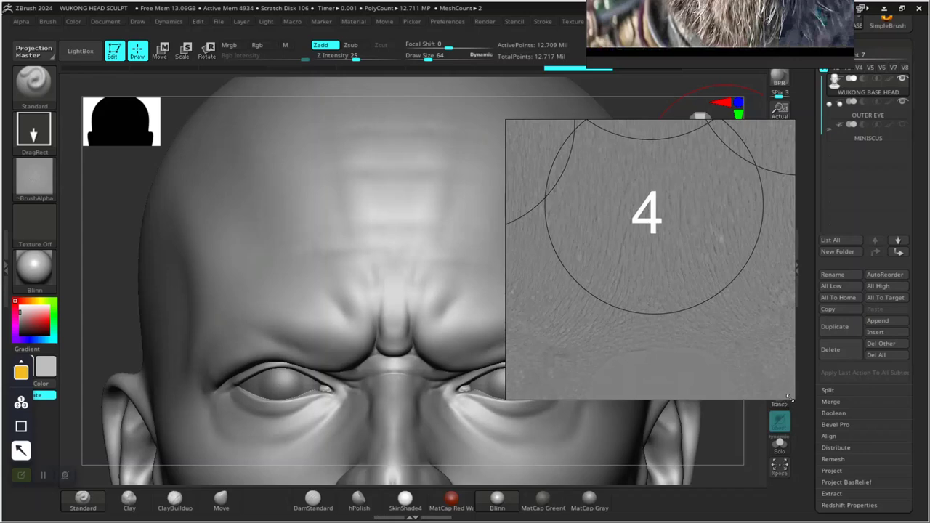
pyautogui.moveTo(792, 398); pyautogui.dragTo(863, 488)
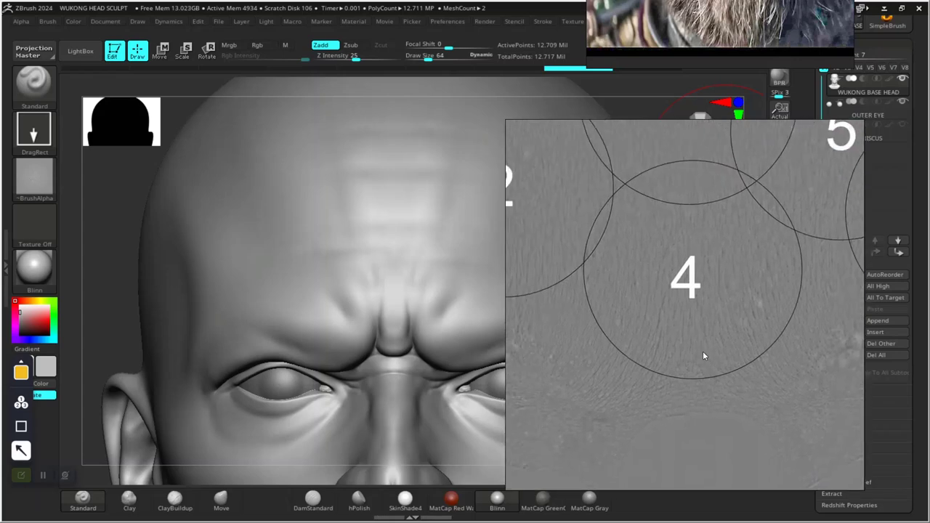
# Step: Examine the direction of the pores inside and just below area 4 of the skin map
pyautogui.moveTo(687, 294); pyautogui.dragTo(643, 298, button='middle')
pyautogui.scroll(1, 692, 318)
pyautogui.scroll(-2, 690, 299)
pyautogui.scroll(4, 671, 303)
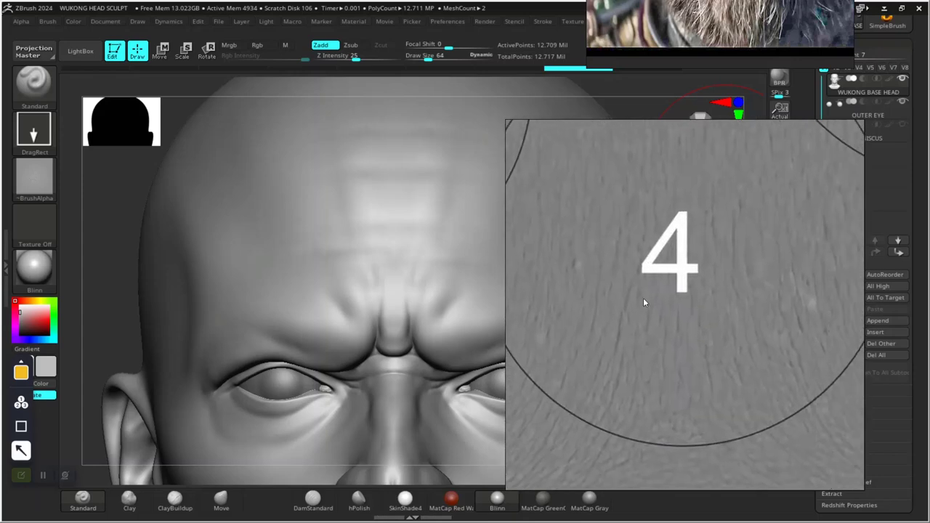
pyautogui.scroll(-1, 668, 315)
pyautogui.moveTo(668, 315); pyautogui.dragTo(651, 275)
pyautogui.moveTo(582, 401)
pyautogui.mouseDown()
pyautogui.moveTo(612, 332)
pyautogui.moveTo(596, 380)
pyautogui.moveTo(567, 402)
pyautogui.mouseUp()
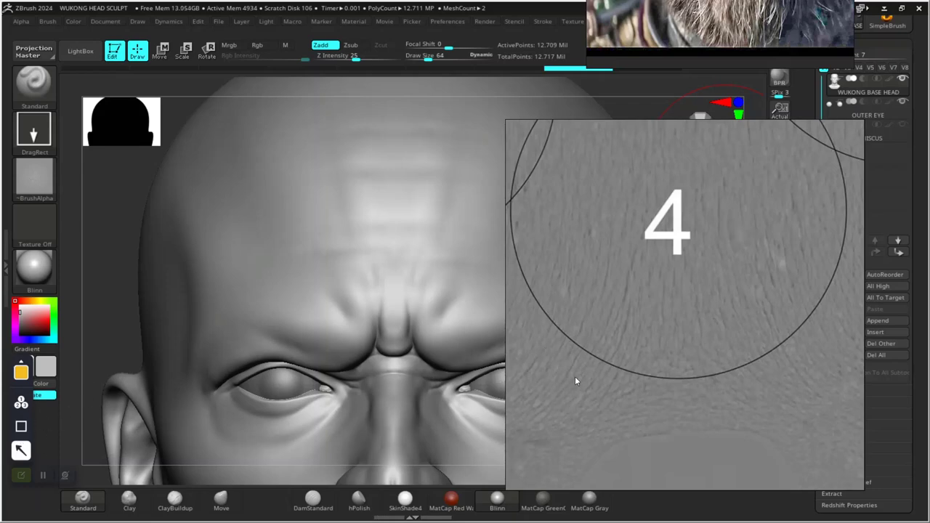
pyautogui.moveTo(575, 376); pyautogui.dragTo(580, 365)
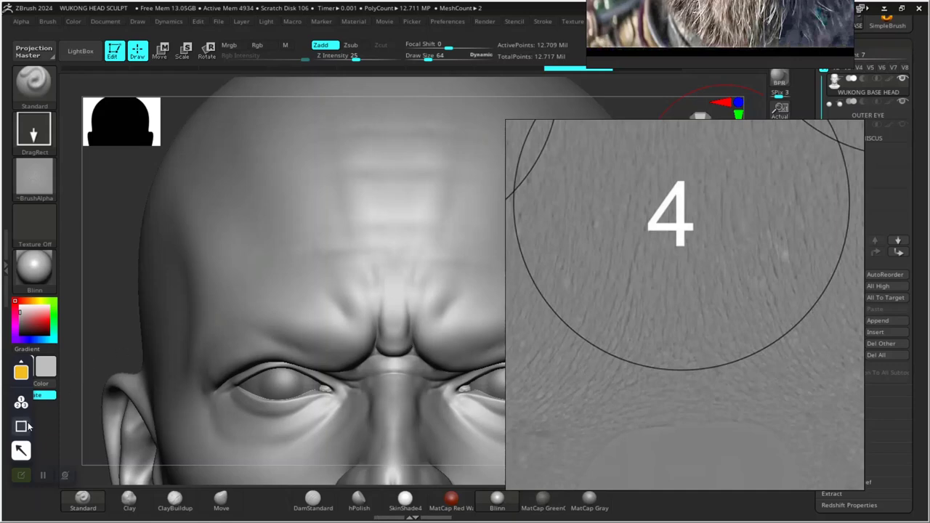
# Step: Mark the pore flow with temporary arrows, rising through area 4 and running horizontally just below it
pyautogui.click(21, 401)
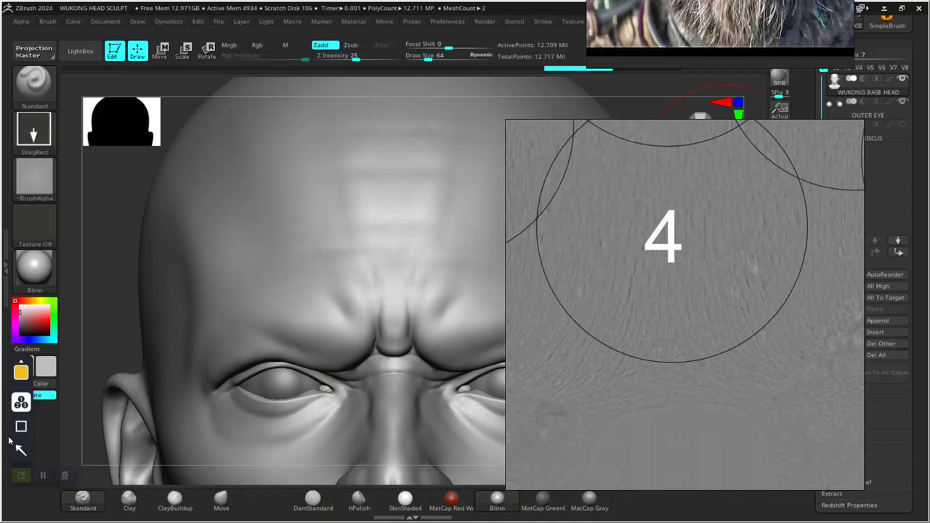
pyautogui.click(22, 474)
pyautogui.click(21, 474)
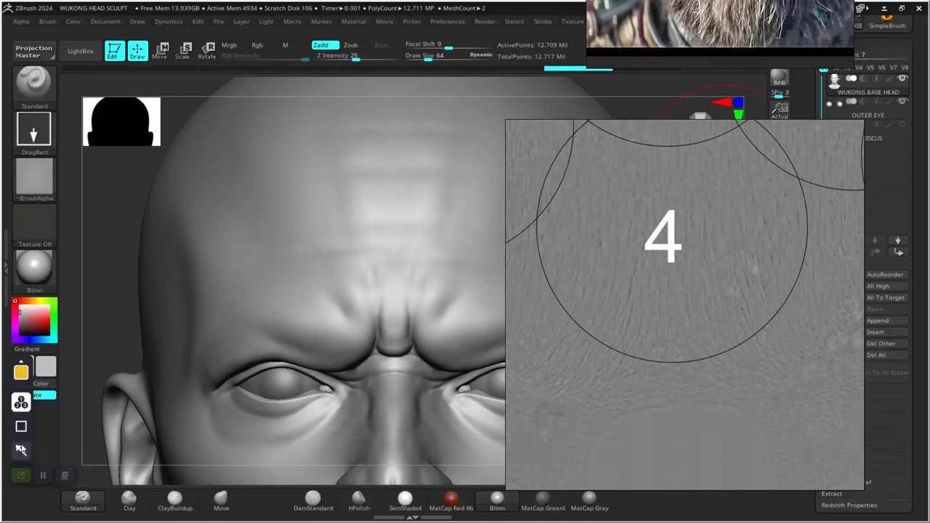
pyautogui.moveTo(574, 385)
pyautogui.mouseDown()
pyautogui.moveTo(648, 268)
pyautogui.moveTo(639, 242)
pyautogui.moveTo(646, 208)
pyautogui.mouseUp()
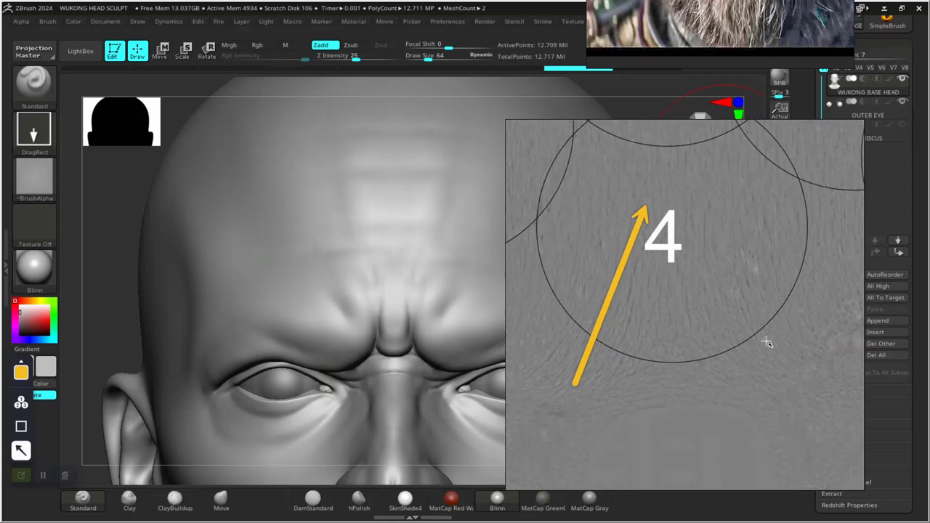
pyautogui.moveTo(776, 377); pyautogui.dragTo(701, 199)
pyautogui.moveTo(534, 383)
pyautogui.mouseDown()
pyautogui.moveTo(554, 385)
pyautogui.moveTo(583, 324)
pyautogui.moveTo(577, 330)
pyautogui.mouseUp()
pyautogui.moveTo(575, 386); pyautogui.dragTo(614, 332)
pyautogui.moveTo(617, 372); pyautogui.dragTo(643, 305)
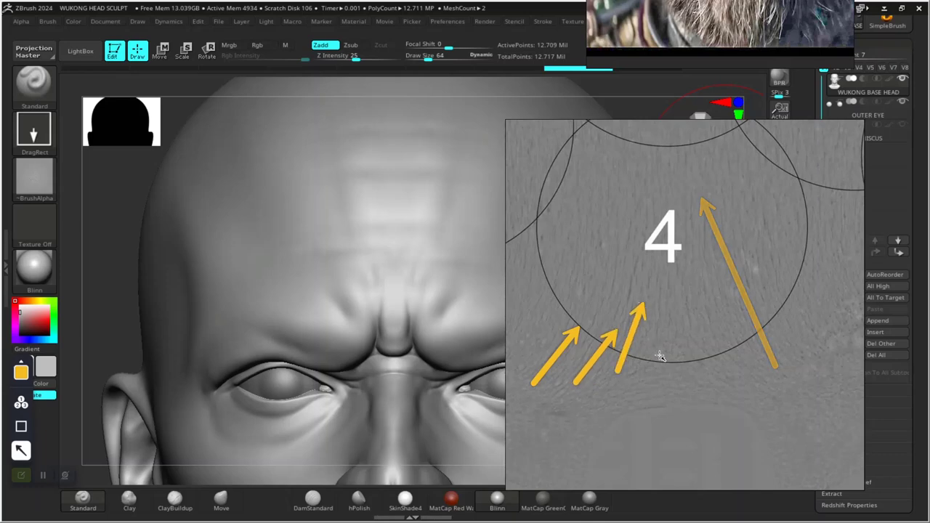
pyautogui.moveTo(660, 353); pyautogui.dragTo(676, 225)
pyautogui.moveTo(694, 347); pyautogui.dragTo(702, 216)
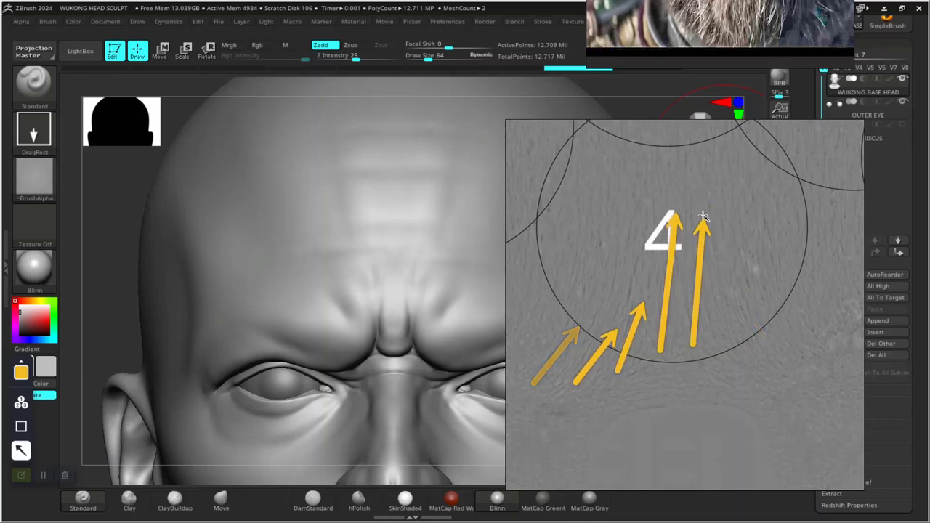
pyautogui.moveTo(755, 356); pyautogui.dragTo(715, 222)
pyautogui.moveTo(787, 345); pyautogui.dragTo(751, 287)
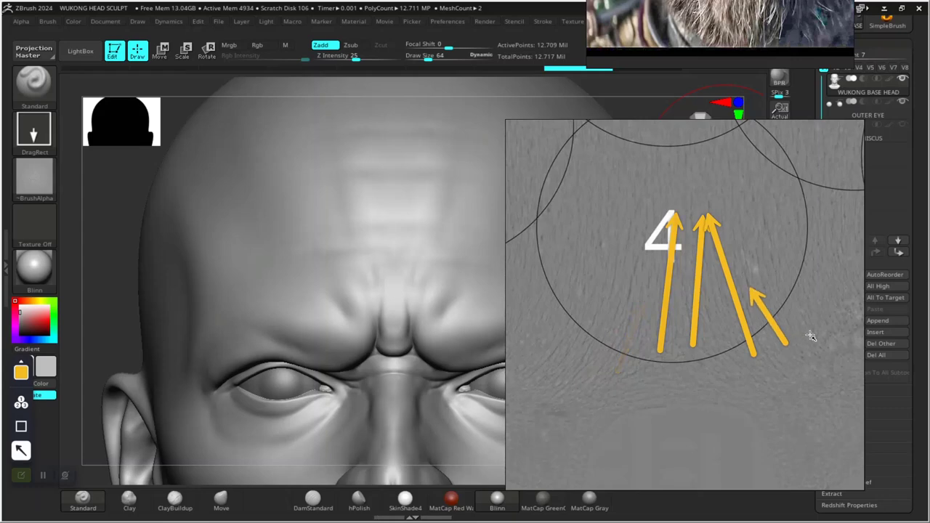
pyautogui.moveTo(816, 323); pyautogui.dragTo(779, 278)
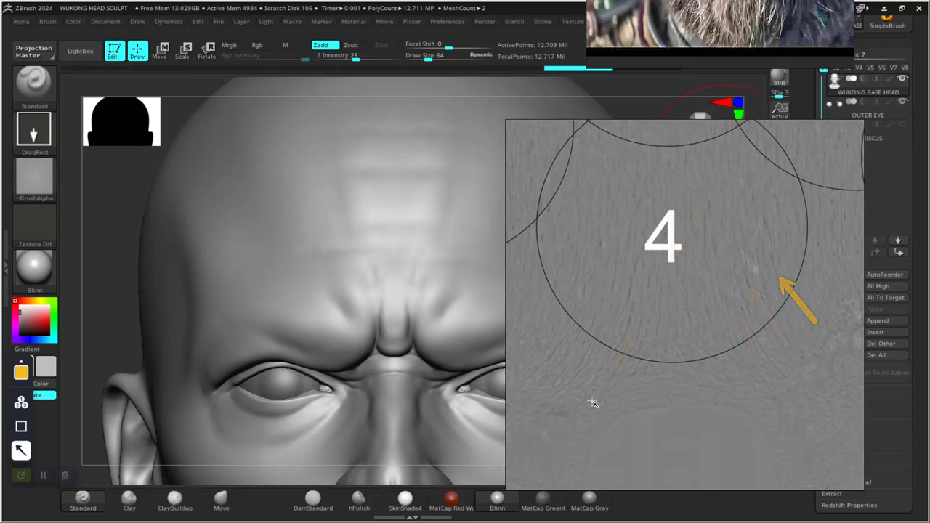
pyautogui.moveTo(593, 400)
pyautogui.mouseDown()
pyautogui.moveTo(763, 385)
pyautogui.moveTo(784, 395)
pyautogui.mouseUp()
pyautogui.moveTo(624, 385); pyautogui.dragTo(748, 383)
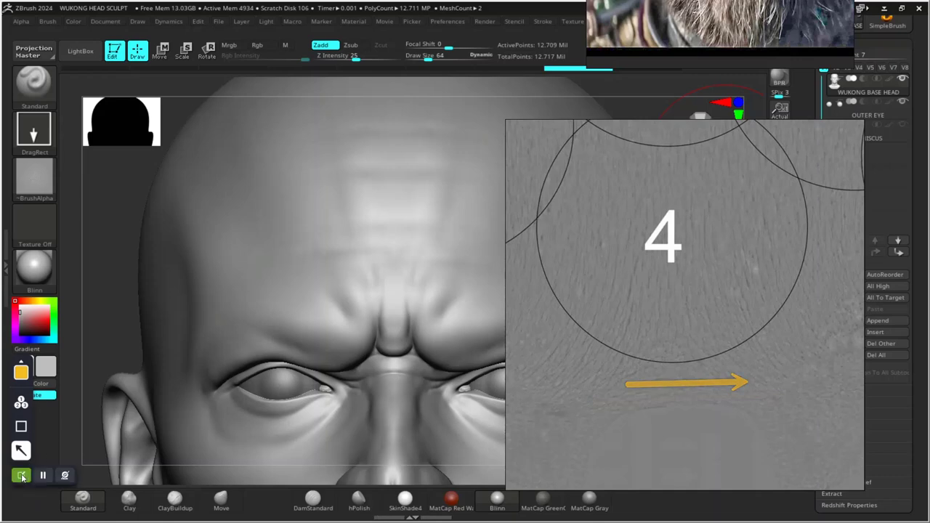
pyautogui.click(22, 474)
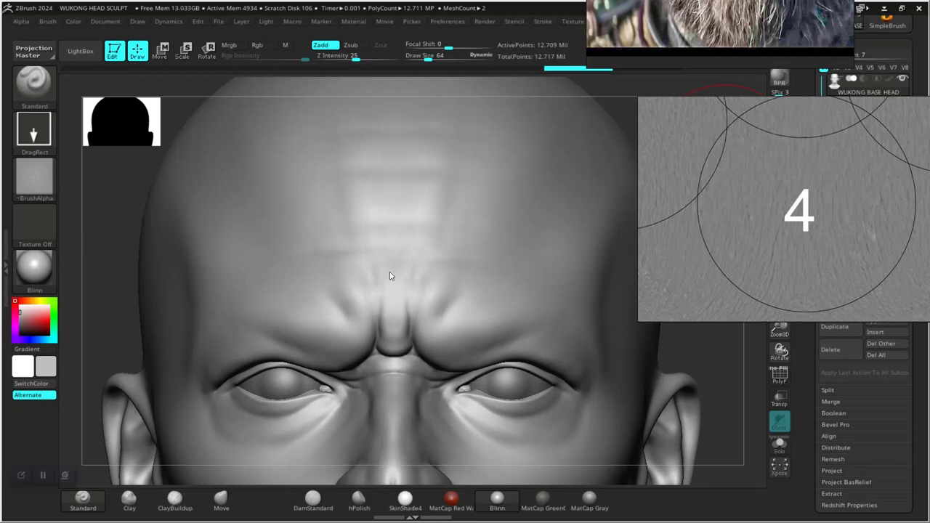
# Step: Zoom in between the brows, set Z Intensity to 36, and try a DragRect stamp of the skin alpha there
pyautogui.click(403, 293)
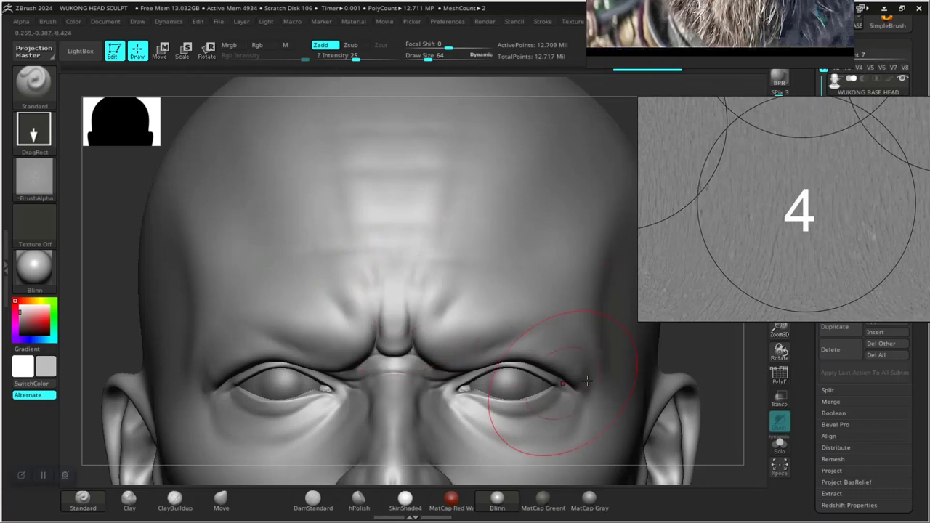
pyautogui.moveTo(716, 385)
pyautogui.mouseDown()
pyautogui.moveTo(714, 370)
pyautogui.moveTo(715, 416)
pyautogui.mouseUp()
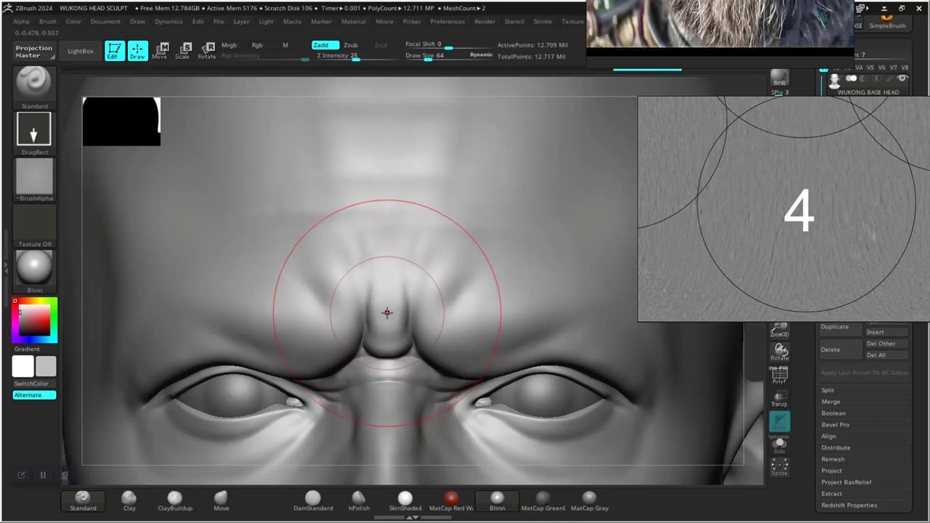
pyautogui.moveTo(355, 56); pyautogui.dragTo(364, 56)
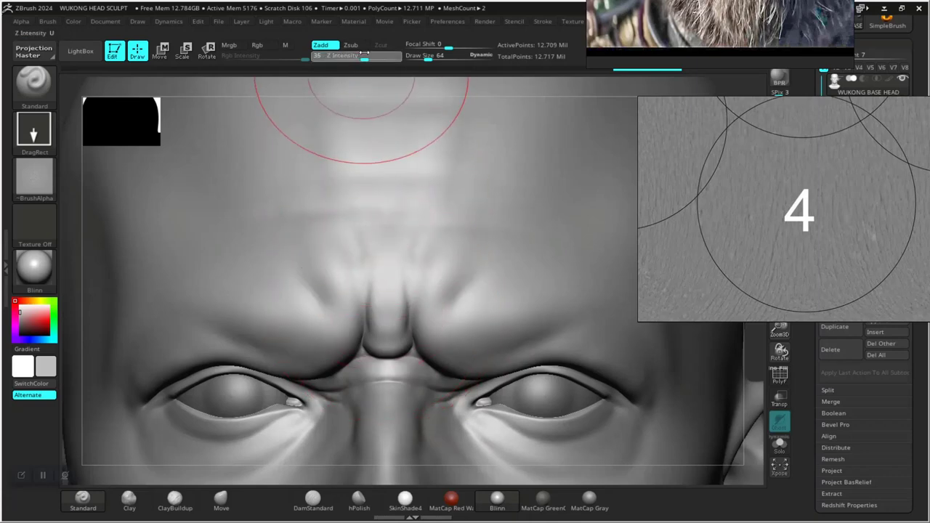
pyautogui.moveTo(385, 307)
pyautogui.mouseDown()
pyautogui.moveTo(390, 409)
pyautogui.moveTo(409, 435)
pyautogui.mouseUp()
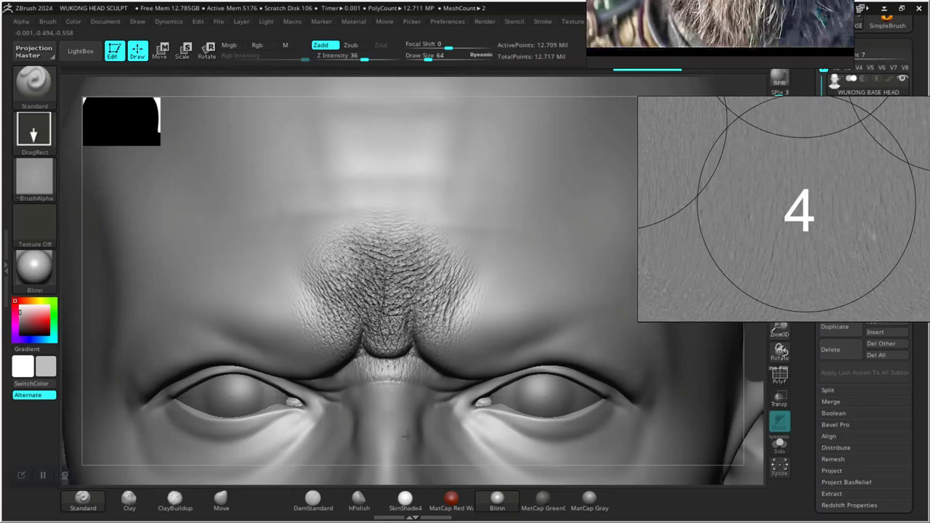
pyautogui.moveTo(449, 392); pyautogui.dragTo(462, 369)
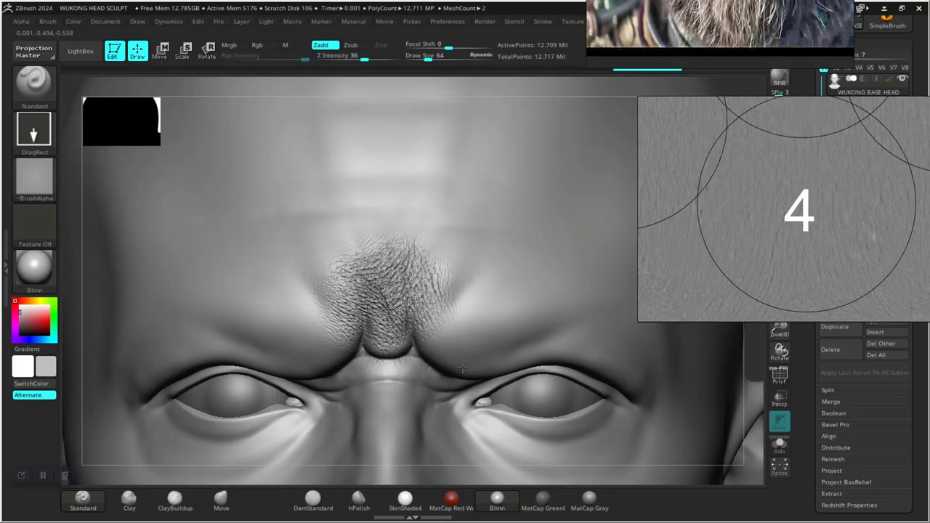
pyautogui.moveTo(443, 260); pyautogui.dragTo(417, 233)
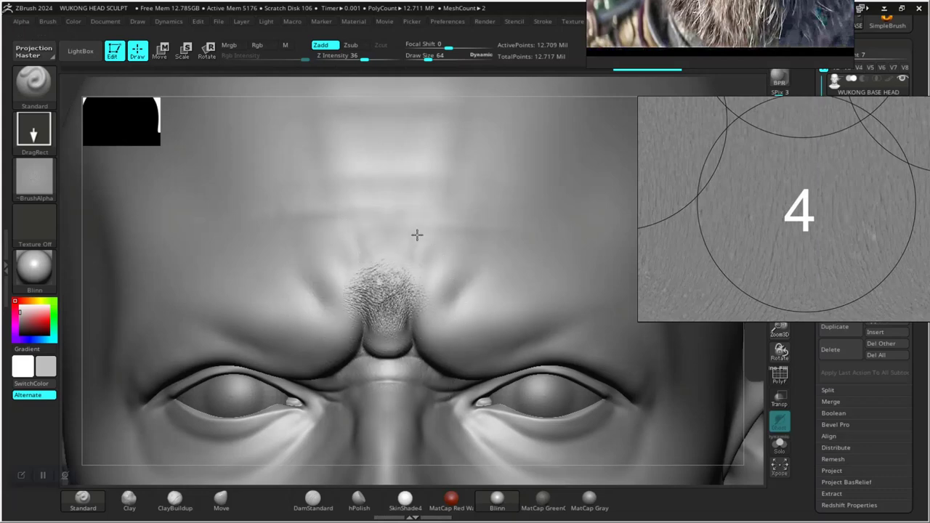
pyautogui.moveTo(357, 203); pyautogui.dragTo(349, 157)
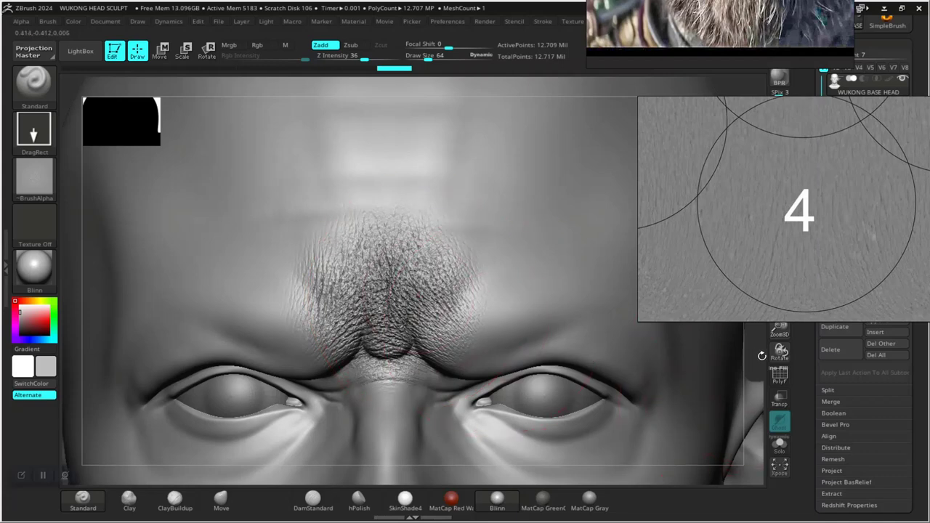
# Step: Inspect the stamped skin between the brows from an angle up close and undo it
pyautogui.moveTo(762, 355); pyautogui.dragTo(738, 419)
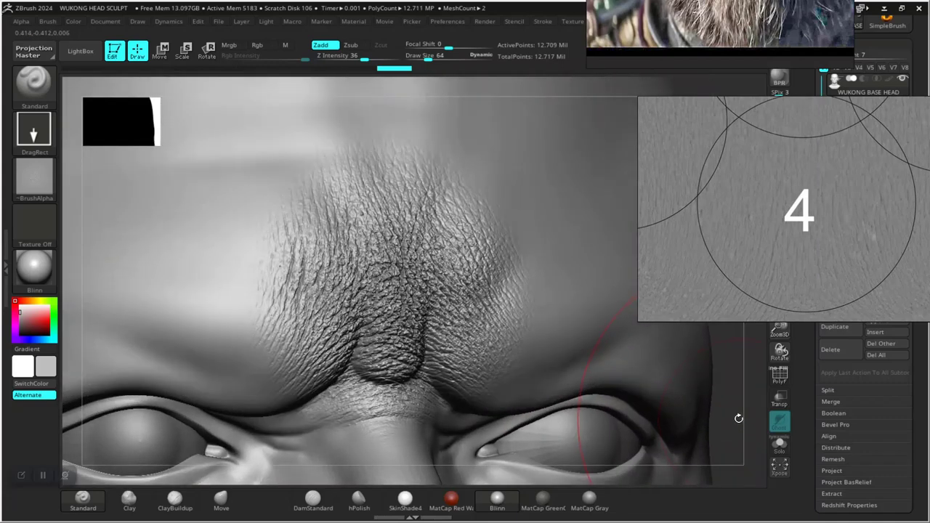
pyautogui.press('ctrl')
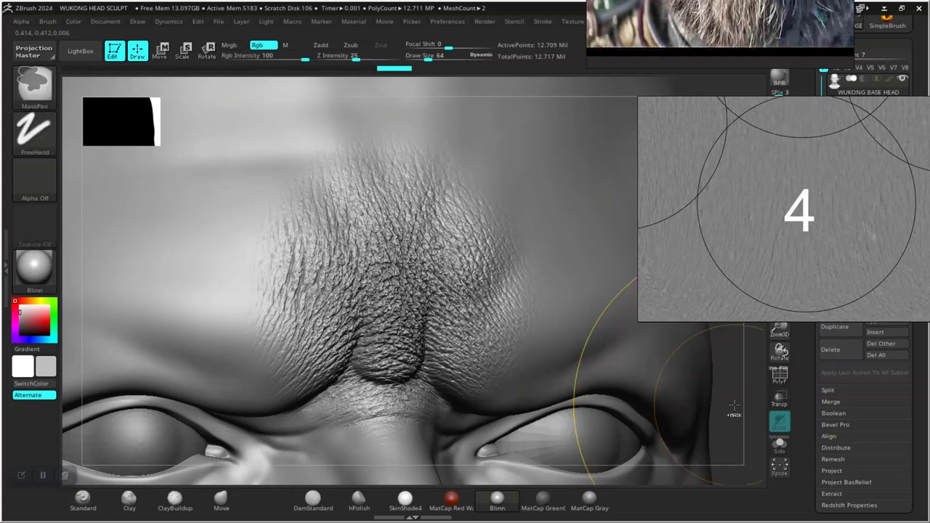
pyautogui.hotkey('ctrl', 'z')
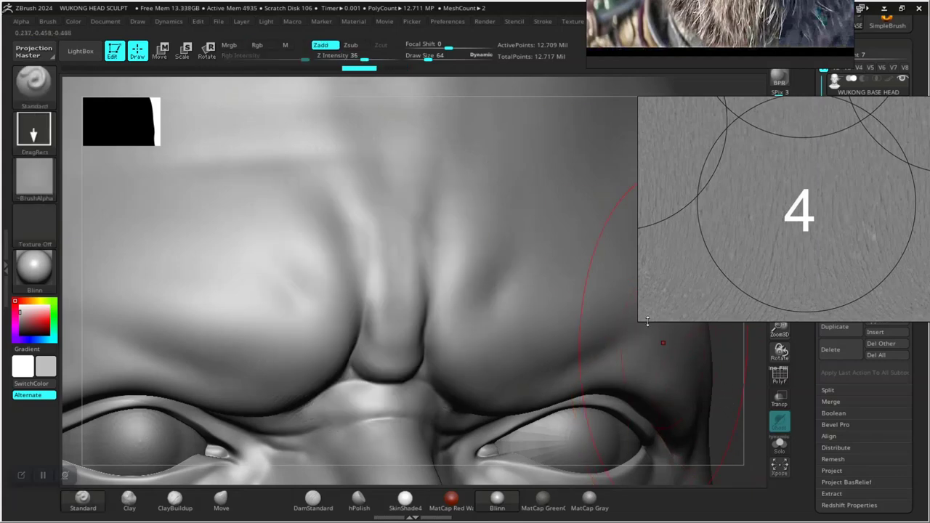
# Step: Set Z Intensity to 23 and stamp the area 4 skin alpha with DragRect over the frown creases between the brows
pyautogui.moveTo(364, 57); pyautogui.dragTo(354, 57)
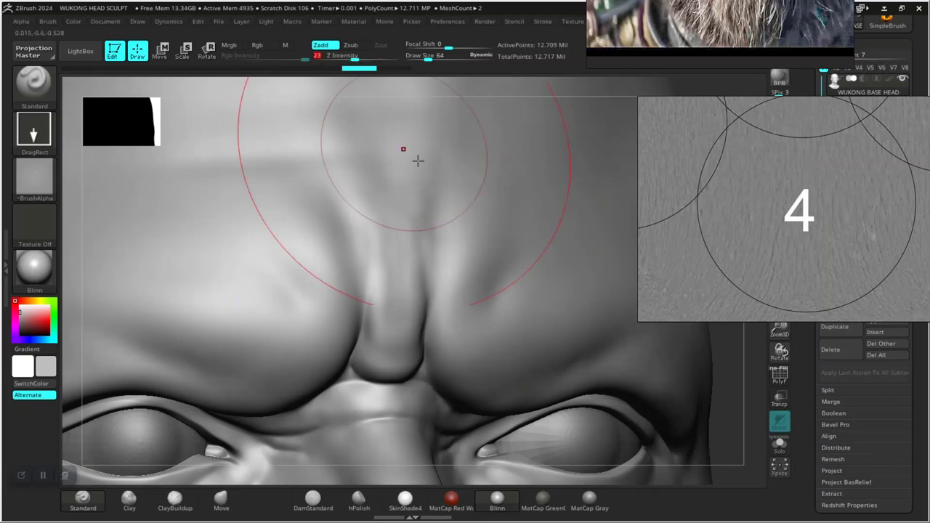
pyautogui.keyDown('shift'); pyautogui.moveTo(738, 384); pyautogui.dragTo(716, 377); pyautogui.keyUp('shift')
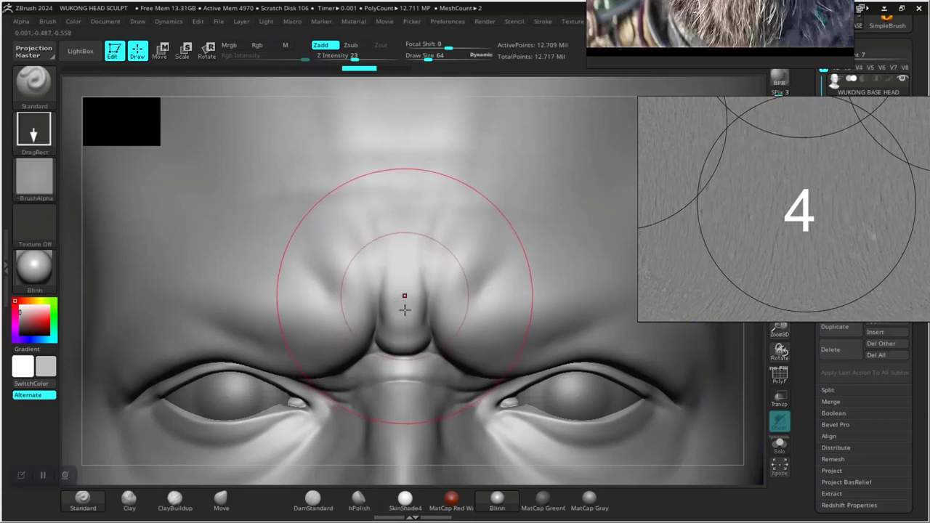
pyautogui.moveTo(403, 298); pyautogui.dragTo(411, 434)
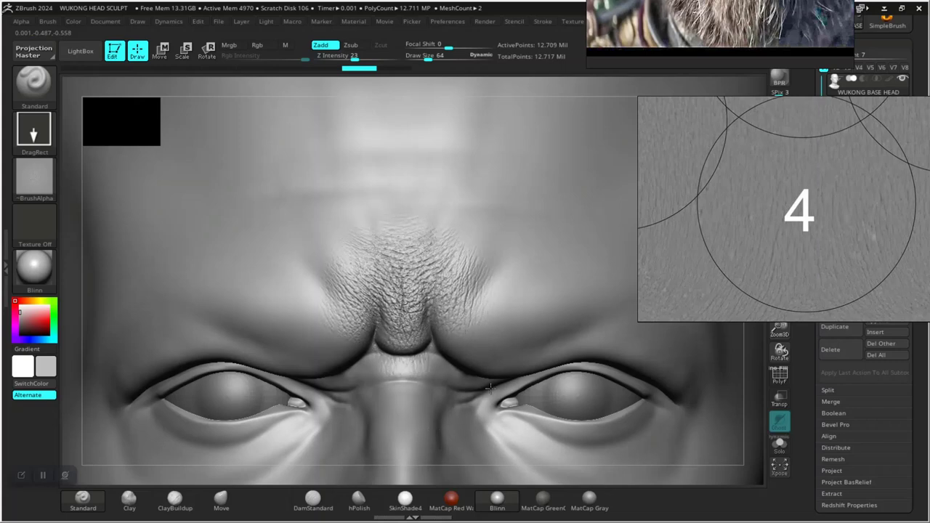
pyautogui.moveTo(496, 315); pyautogui.dragTo(476, 261)
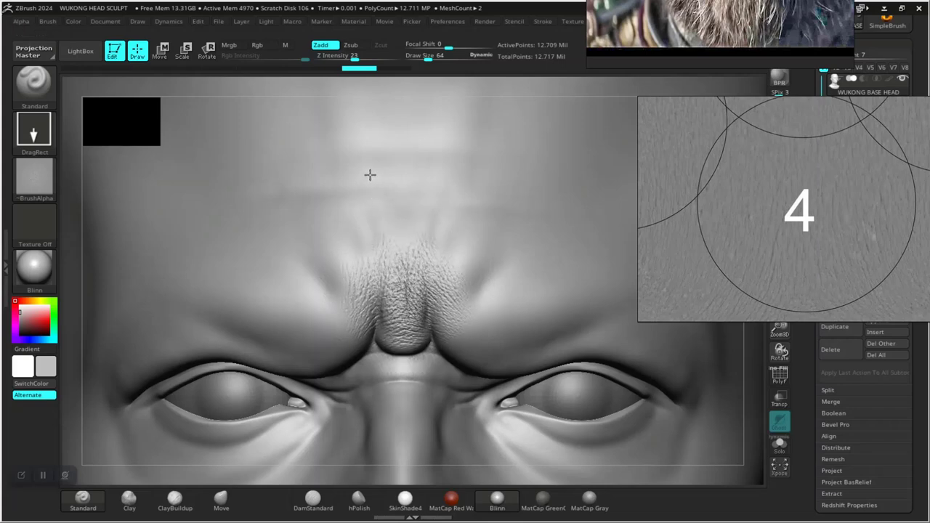
pyautogui.moveTo(369, 157); pyautogui.dragTo(363, 130)
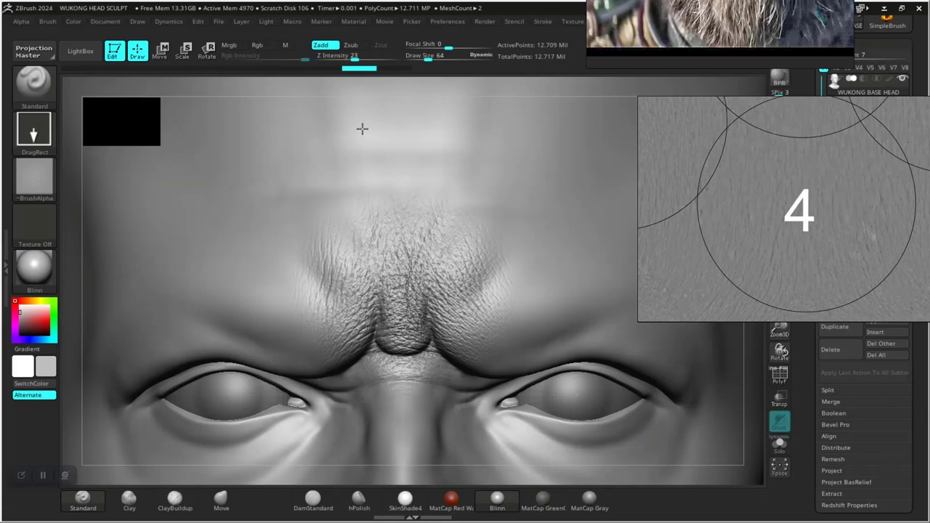
pyautogui.moveTo(362, 128); pyautogui.dragTo(363, 127)
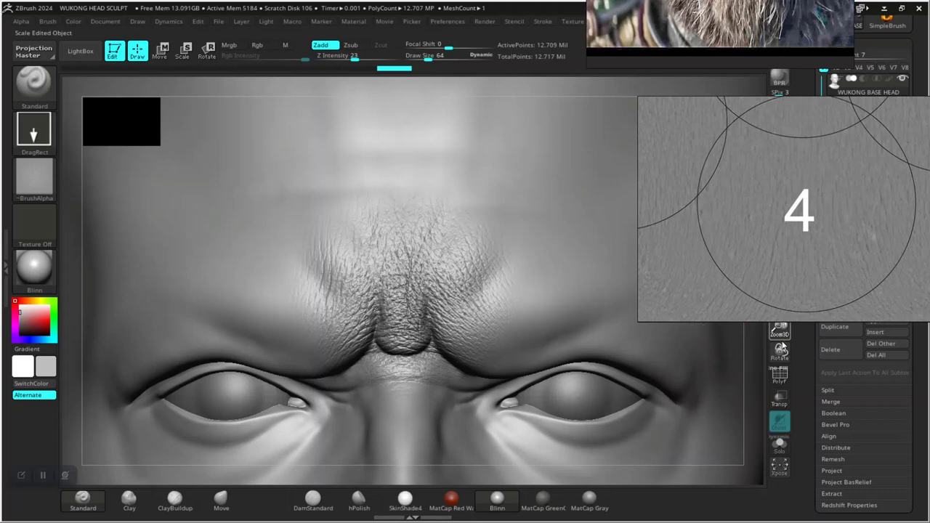
# Step: Review the stamped brow detail against the whole forehead and locate the area above it on the skin map
pyautogui.moveTo(783, 336); pyautogui.dragTo(775, 233)
pyautogui.click(682, 370)
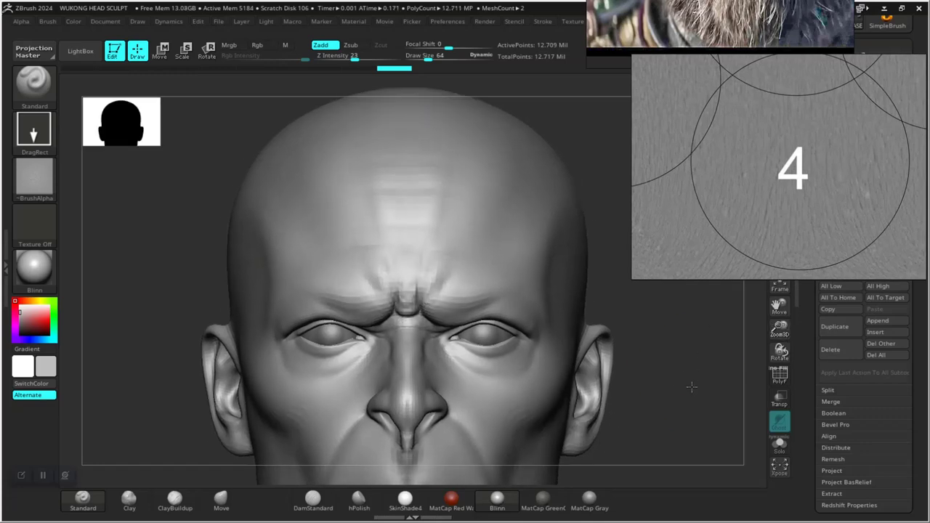
pyautogui.scroll(3, 691, 386)
pyautogui.scroll(3, 628, 397)
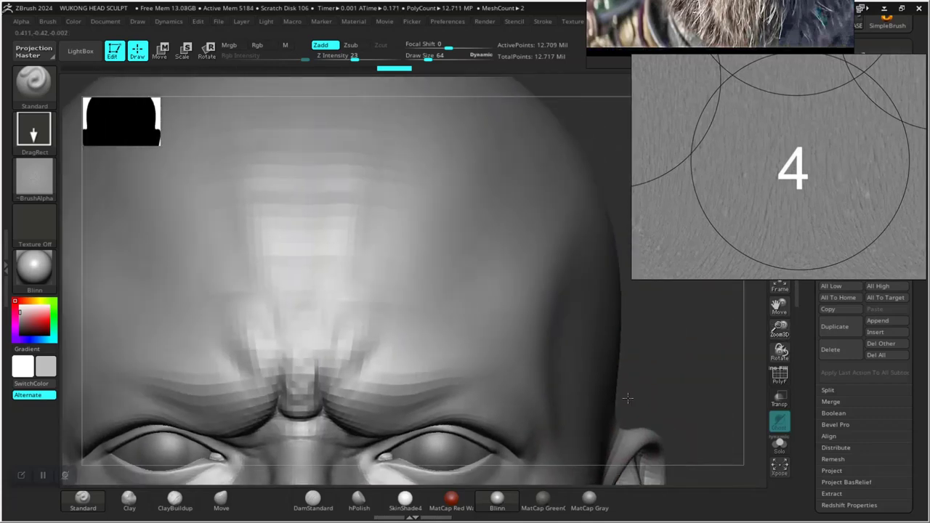
pyautogui.keyDown('alt'); pyautogui.moveTo(628, 397); pyautogui.dragTo(719, 375); pyautogui.keyUp('alt')
pyautogui.keyDown('alt'); pyautogui.moveTo(573, 378); pyautogui.dragTo(685, 417); pyautogui.keyUp('alt')
pyautogui.moveTo(698, 368)
pyautogui.mouseDown()
pyautogui.moveTo(693, 404)
pyautogui.moveTo(685, 359)
pyautogui.moveTo(655, 354)
pyautogui.moveTo(637, 336)
pyautogui.moveTo(716, 345)
pyautogui.moveTo(697, 396)
pyautogui.mouseUp()
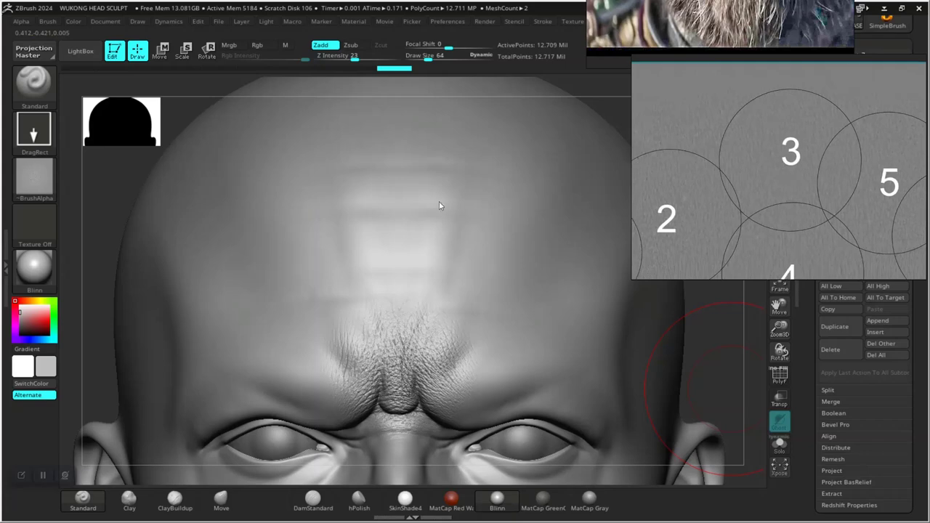
# Step: Load the skin alpha 03.psd from the XYZ face alpha folder in LightBox
pyautogui.click(81, 51)
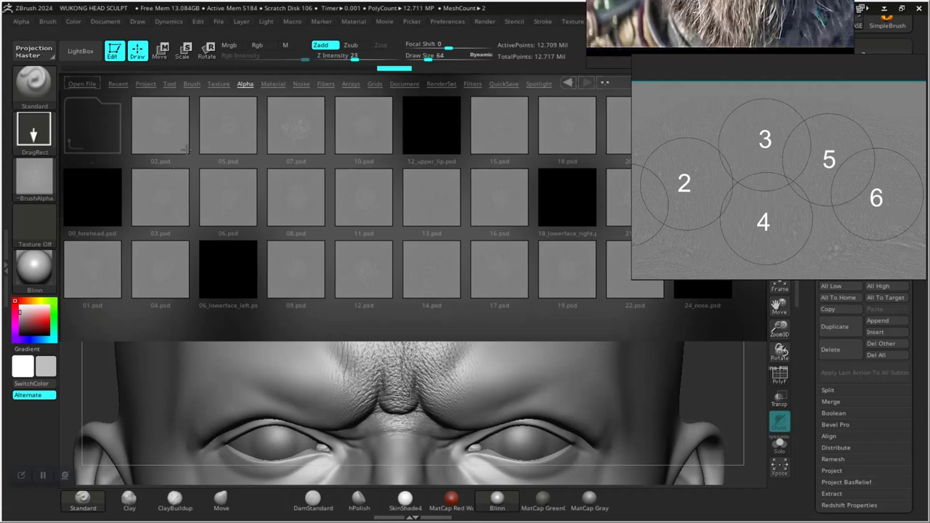
pyautogui.click(161, 203)
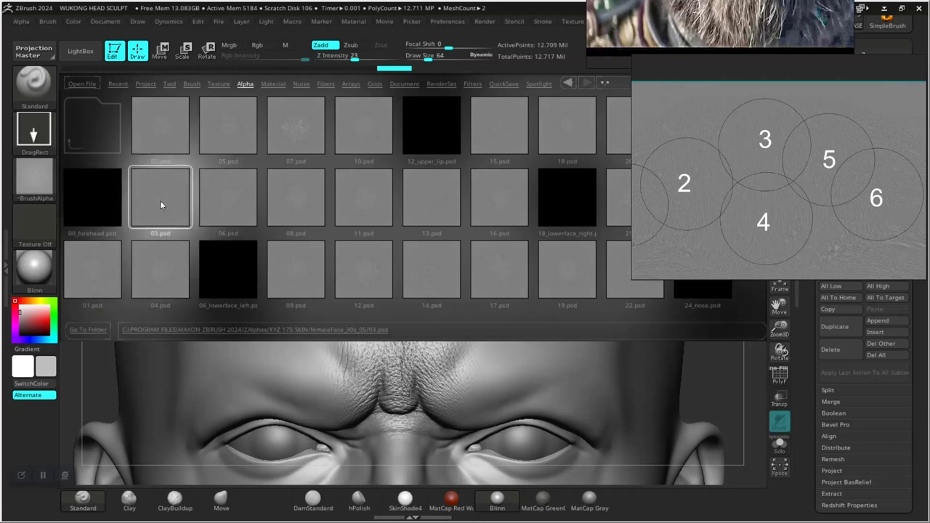
pyautogui.doubleClick(160, 200)
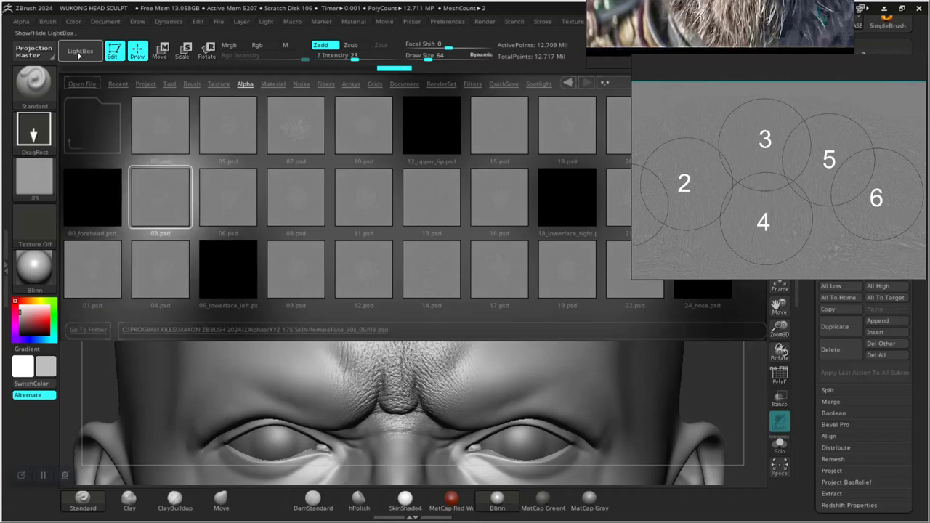
pyautogui.click(81, 58)
# Step: Set alpha 03's MidValue to 45 and Rf to 10, and dock the Alpha palette in the side tray
pyautogui.click(21, 22)
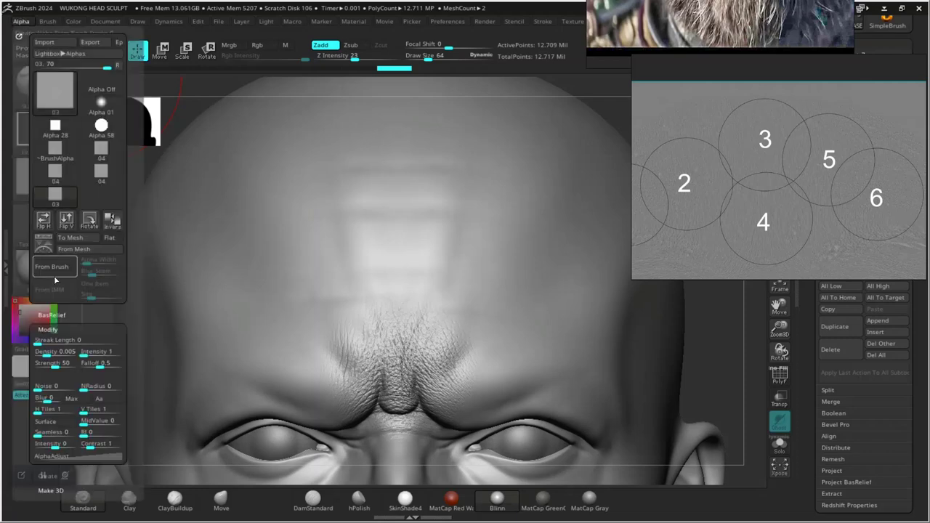
pyautogui.moveTo(20, 315); pyautogui.dragTo(21, 161)
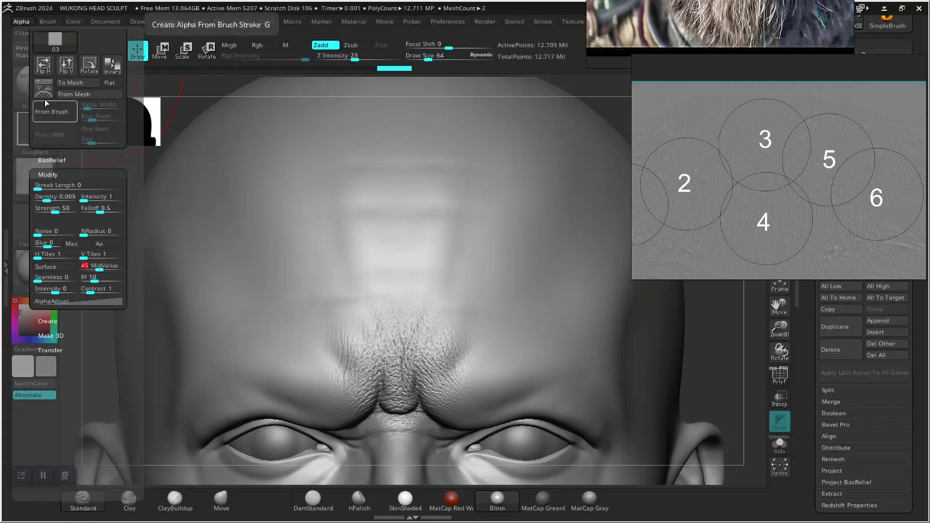
pyautogui.moveTo(45, 104); pyautogui.dragTo(46, 197)
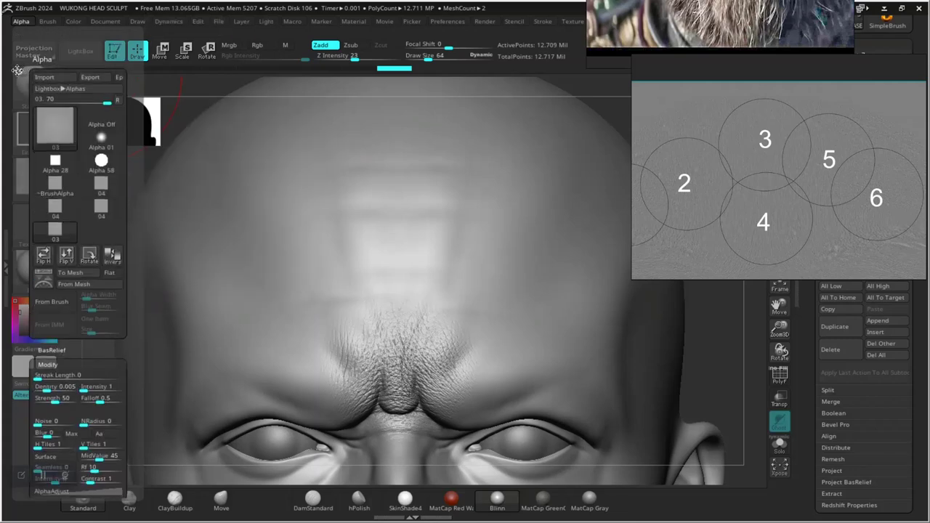
pyautogui.moveTo(18, 70)
pyautogui.mouseDown()
pyautogui.moveTo(2, 92)
pyautogui.moveTo(3, 121)
pyautogui.mouseUp()
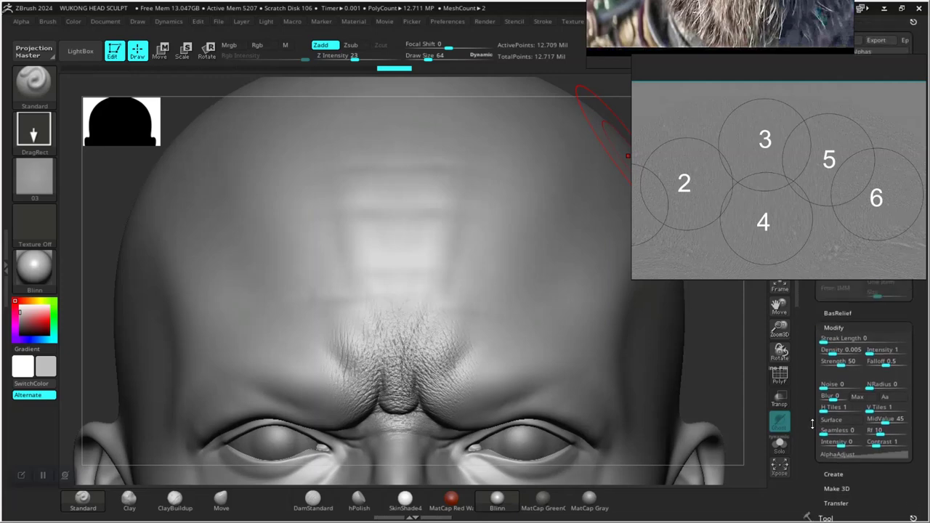
# Step: Examine the direction of the pores inside area 3 of the skin map
pyautogui.moveTo(824, 205); pyautogui.dragTo(841, 198)
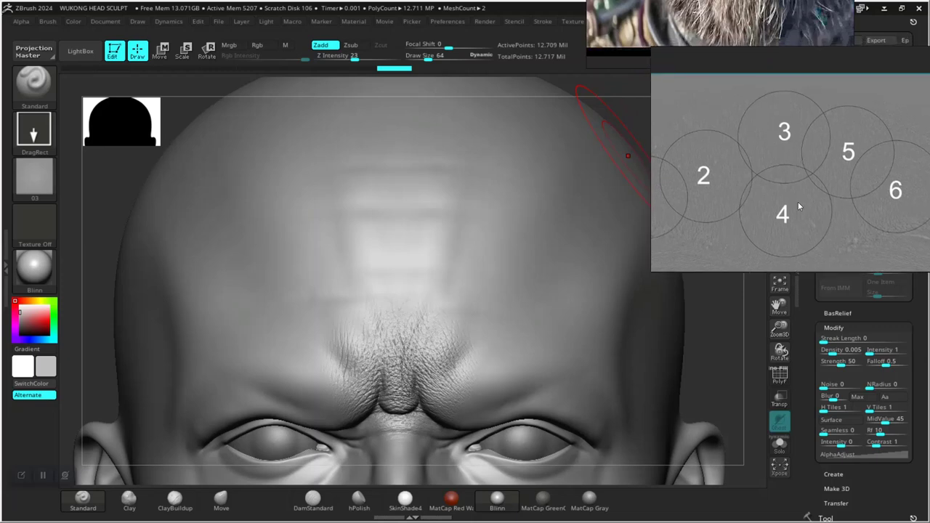
pyautogui.scroll(5, 803, 169)
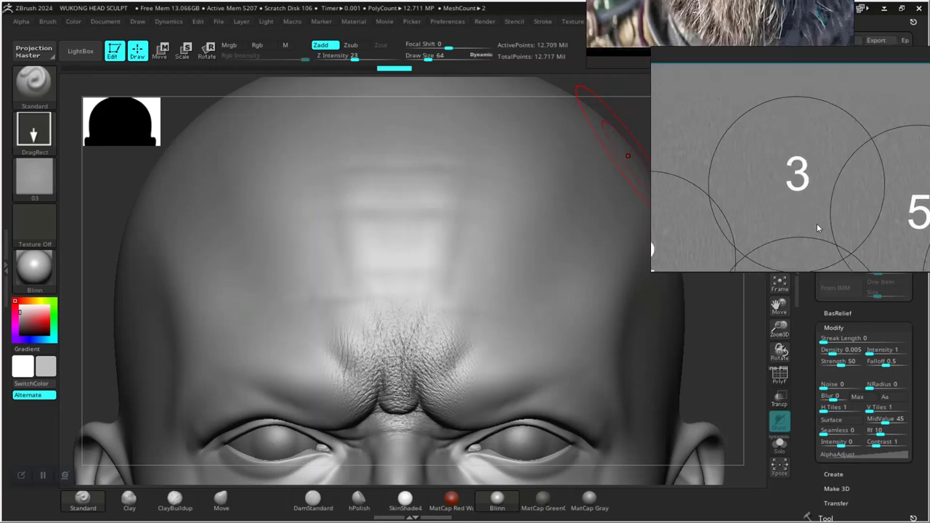
pyautogui.scroll(3, 792, 196)
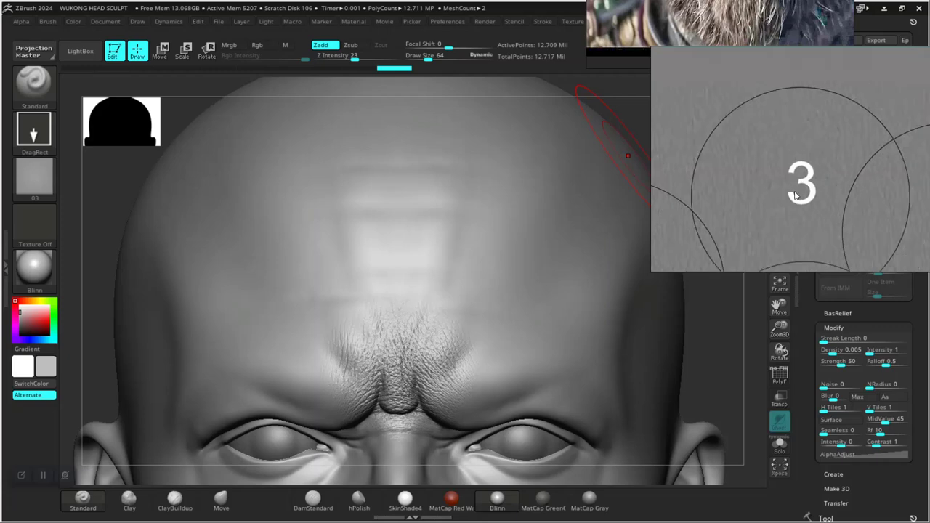
pyautogui.scroll(-3, 784, 182)
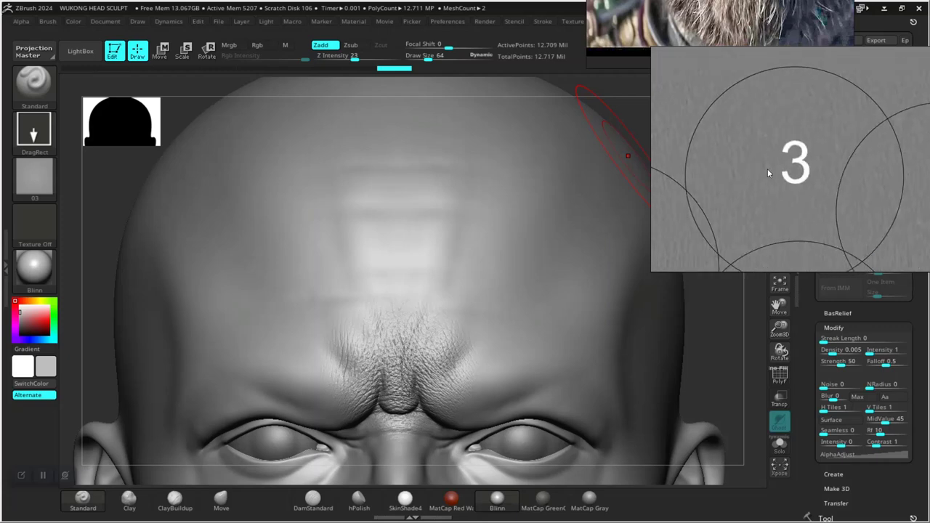
pyautogui.scroll(3, 766, 170)
pyautogui.scroll(-2, 764, 172)
# Step: Mark the pore flow across area 3 with two temporary horizontal arrows and clear them
pyautogui.click(20, 475)
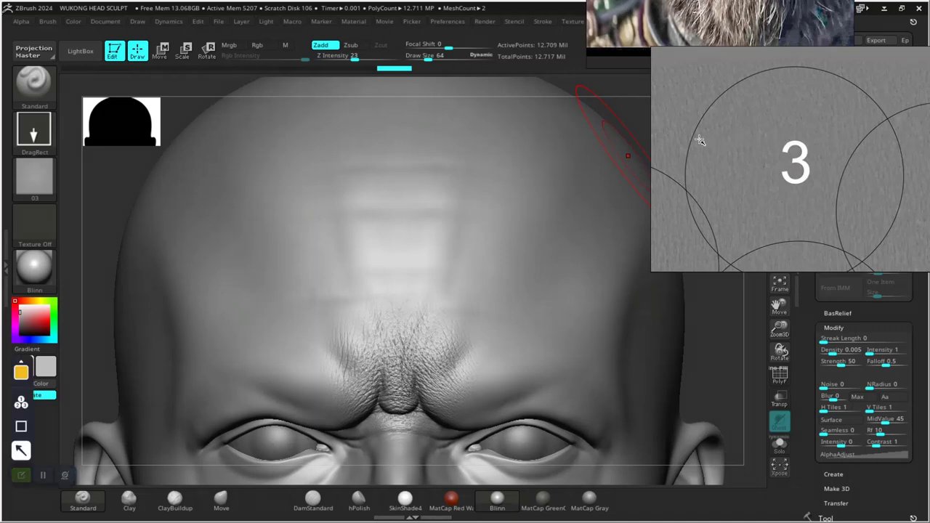
pyautogui.moveTo(683, 143); pyautogui.dragTo(898, 143)
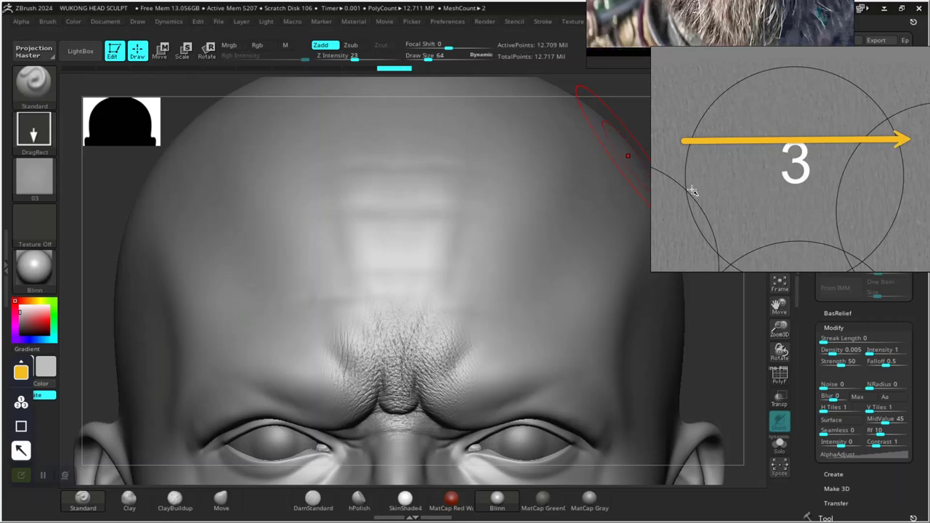
pyautogui.moveTo(692, 189); pyautogui.dragTo(911, 188)
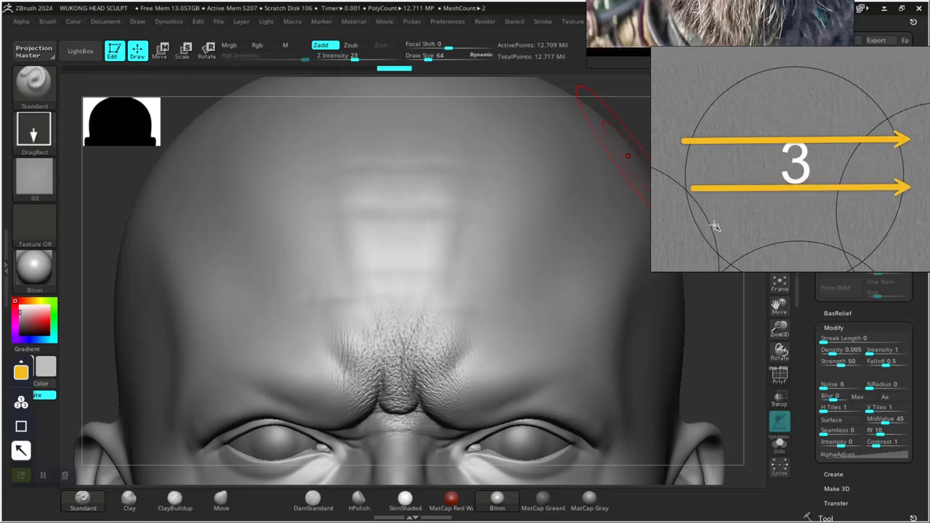
pyautogui.click(23, 473)
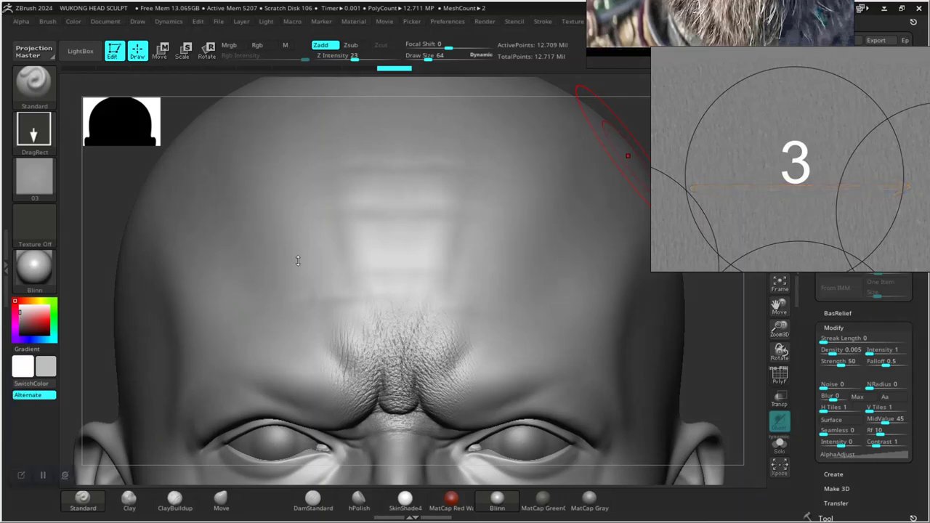
# Step: Stamp alpha 03 on the centre of the lower forehead, overlapping the upper edge of the brow detail
pyautogui.keyDown('alt'); pyautogui.moveTo(124, 178); pyautogui.dragTo(160, 196); pyautogui.keyUp('alt')
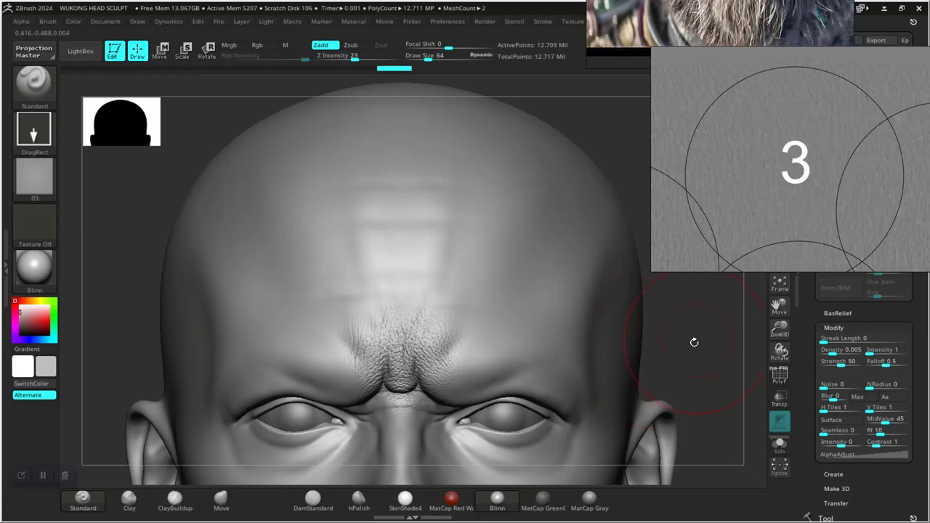
pyautogui.keyDown('alt'); pyautogui.moveTo(694, 341); pyautogui.dragTo(698, 410); pyautogui.keyUp('alt')
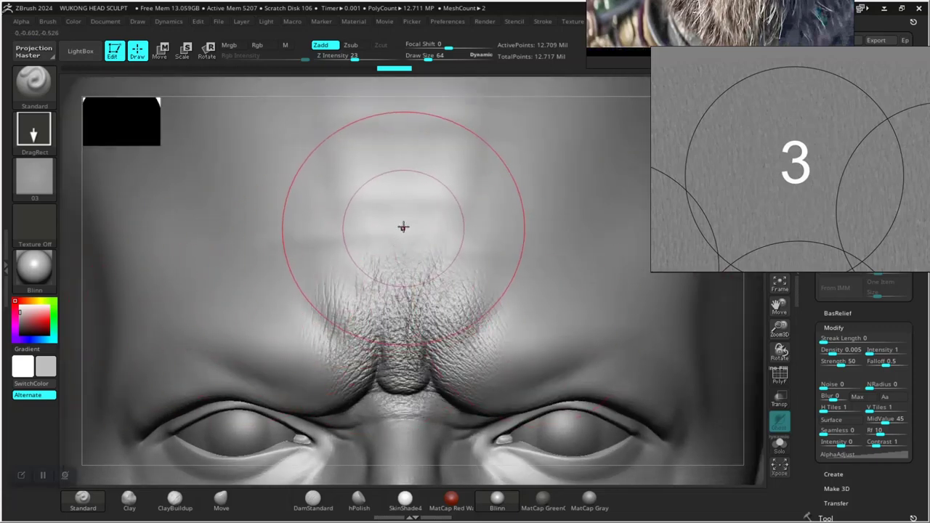
pyautogui.moveTo(403, 222); pyautogui.dragTo(404, 222)
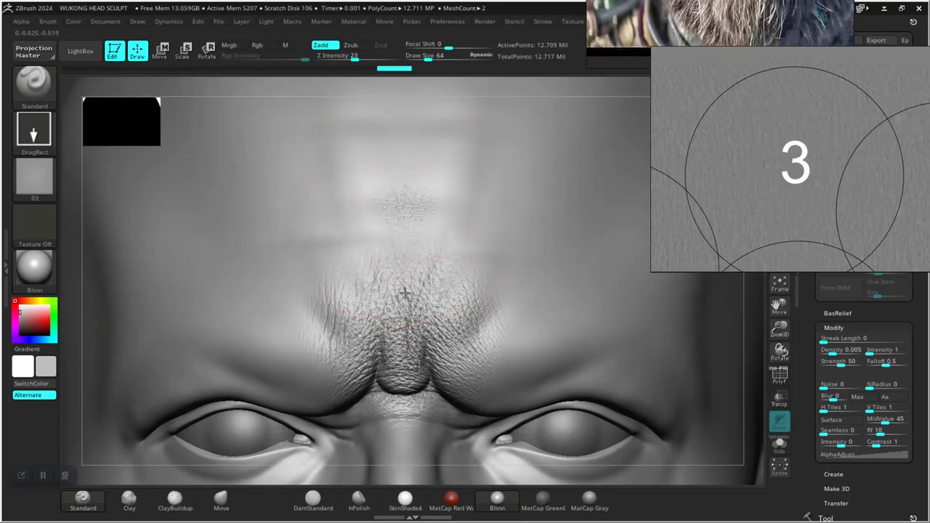
pyautogui.moveTo(404, 293); pyautogui.dragTo(411, 350)
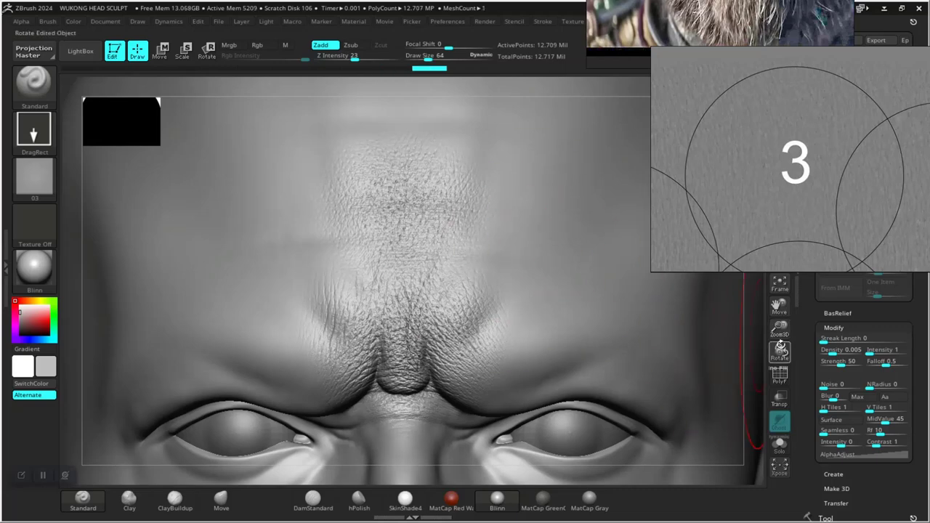
# Step: Stamp alpha 03 again higher on the centre of the forehead, overlapping the stamp below it
pyautogui.moveTo(779, 303); pyautogui.dragTo(780, 423)
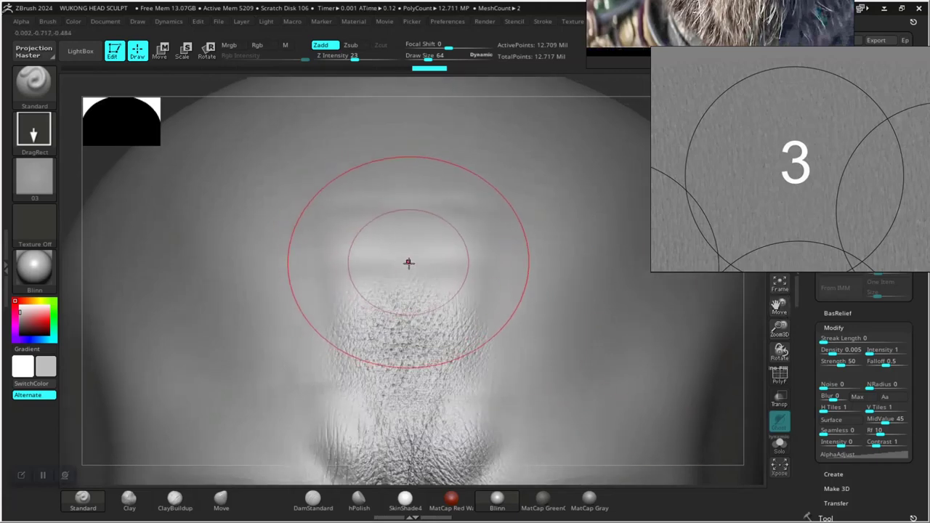
pyautogui.moveTo(783, 334); pyautogui.dragTo(771, 379)
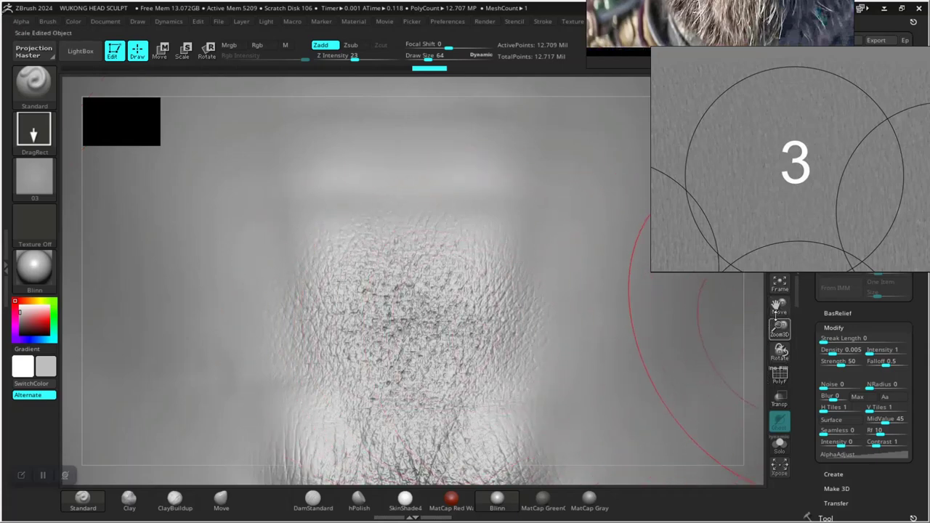
pyautogui.moveTo(777, 327); pyautogui.dragTo(775, 318)
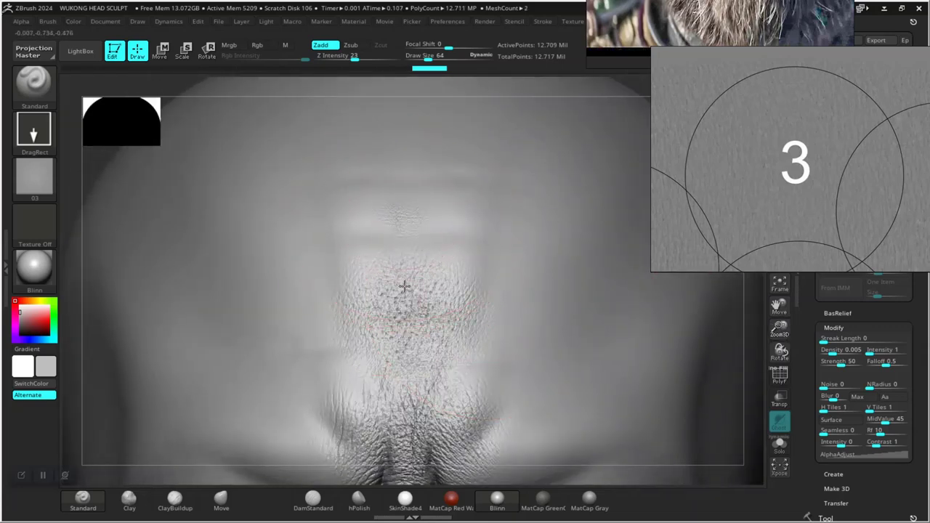
pyautogui.moveTo(406, 305); pyautogui.dragTo(408, 360)
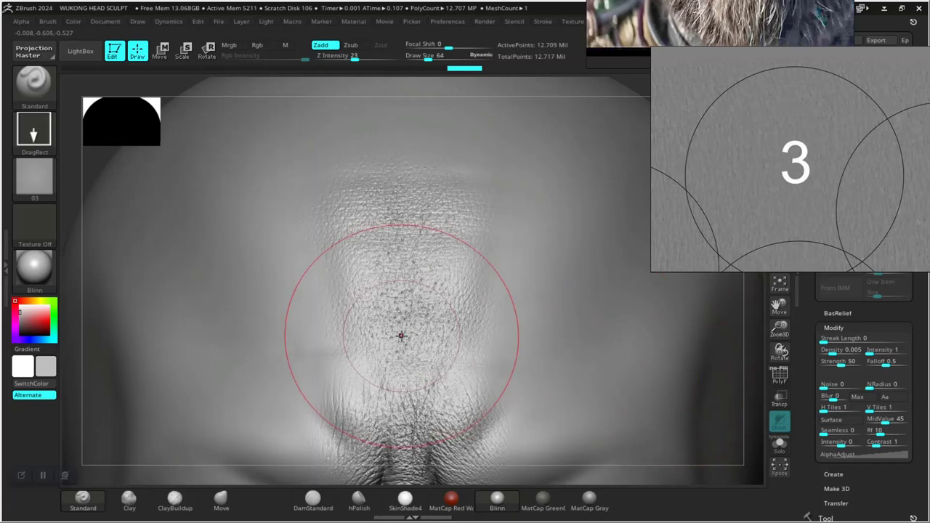
# Step: Inspect the stamped strip of forehead skin up close, from an angle and from the front
pyautogui.moveTo(780, 329); pyautogui.dragTo(749, 315)
pyautogui.moveTo(656, 336)
pyautogui.mouseDown()
pyautogui.moveTo(656, 374)
pyautogui.moveTo(672, 368)
pyautogui.moveTo(704, 436)
pyautogui.mouseUp()
pyautogui.keyDown('alt'); pyautogui.moveTo(716, 388); pyautogui.dragTo(753, 421); pyautogui.keyUp('alt')
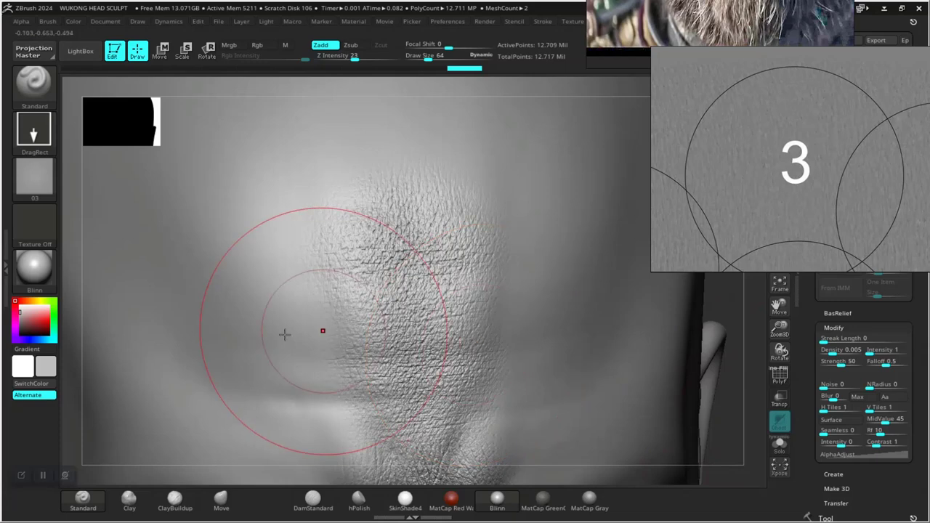
pyautogui.keyDown('shift'); pyautogui.moveTo(727, 389); pyautogui.dragTo(724, 361); pyautogui.keyUp('shift')
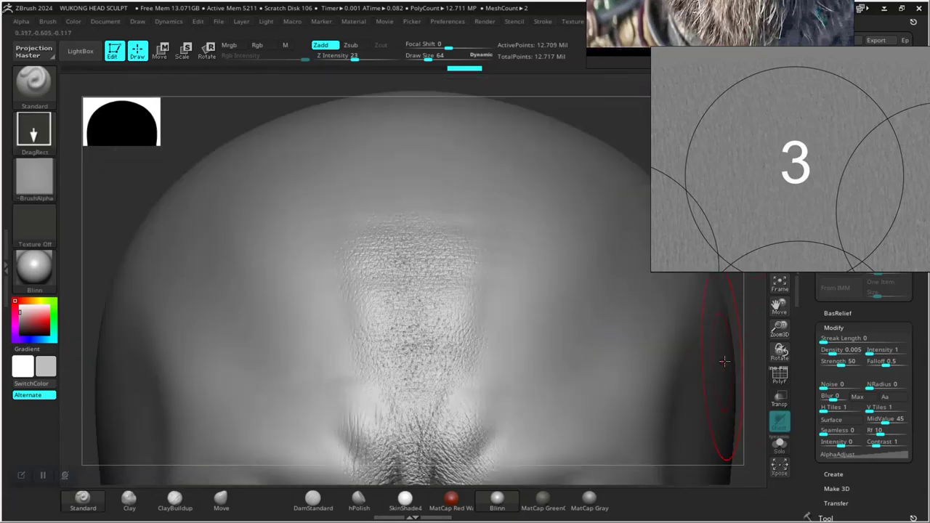
pyautogui.keyDown('ctrl'); pyautogui.moveTo(744, 349); pyautogui.dragTo(753, 396, button='right'); pyautogui.keyUp('ctrl')
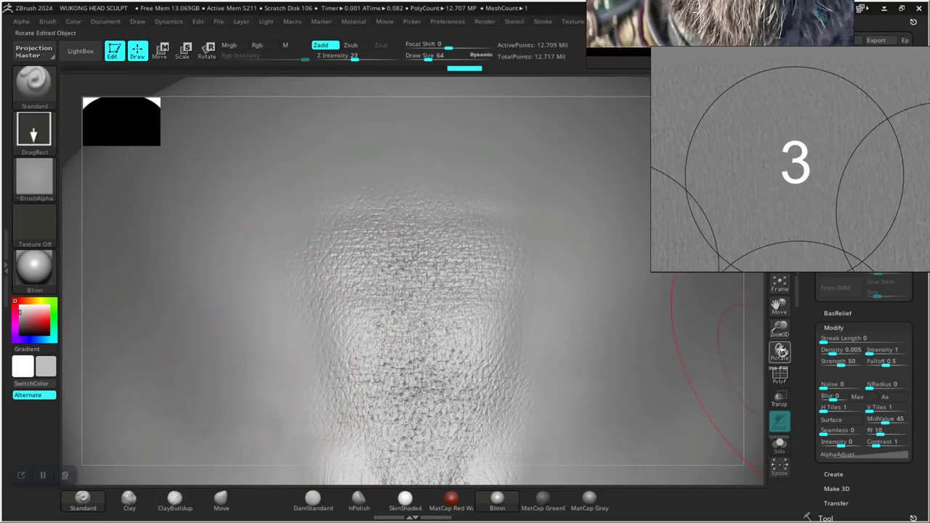
# Step: Mark the pore flow across the stamped forehead skin with three temporary horizontal arrows and clear them
pyautogui.moveTo(781, 352)
pyautogui.mouseDown()
pyautogui.moveTo(799, 370)
pyautogui.moveTo(647, 353)
pyautogui.mouseUp()
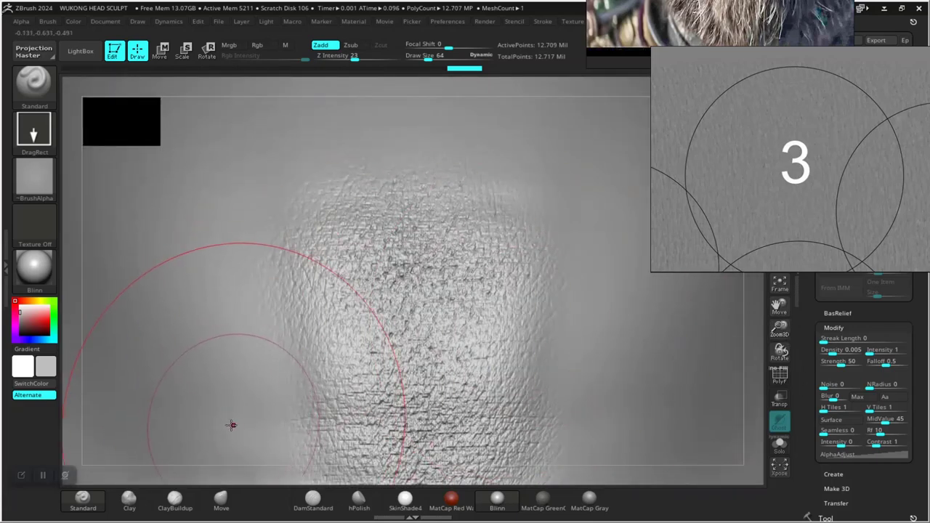
pyautogui.click(21, 475)
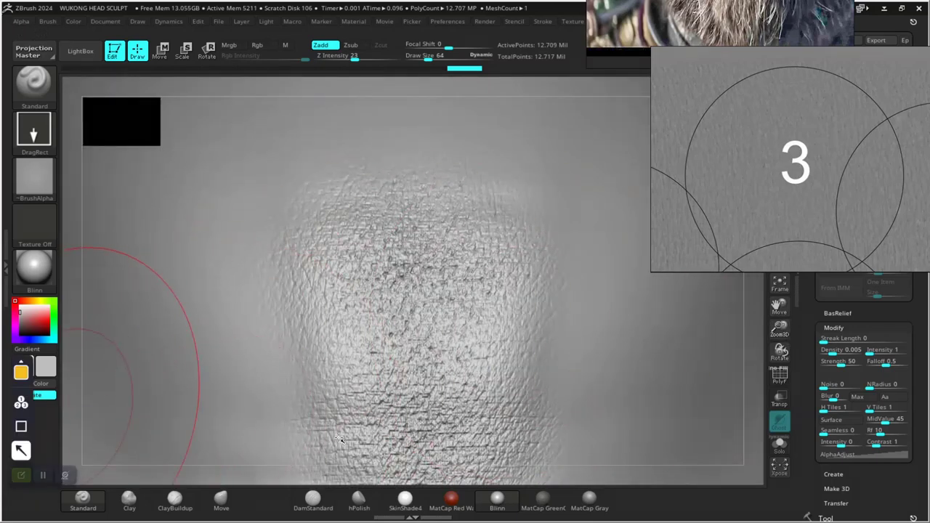
pyautogui.moveTo(340, 439); pyautogui.dragTo(568, 439)
pyautogui.moveTo(350, 409); pyautogui.dragTo(555, 406)
pyautogui.moveTo(351, 471); pyautogui.dragTo(555, 469)
pyautogui.click(21, 477)
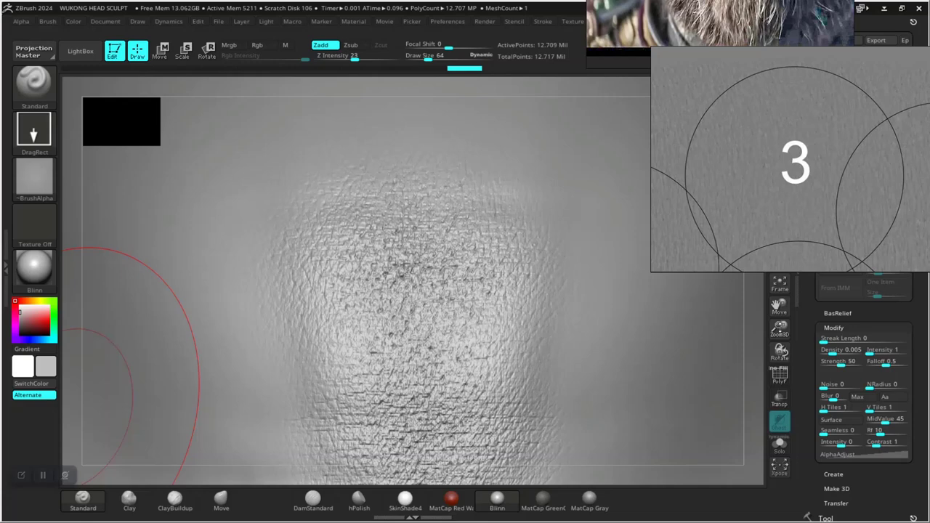
# Step: Load alpha 02.psd from the XYZ skin set and set its MidValue to 45 and Rf to 10
pyautogui.press('f')
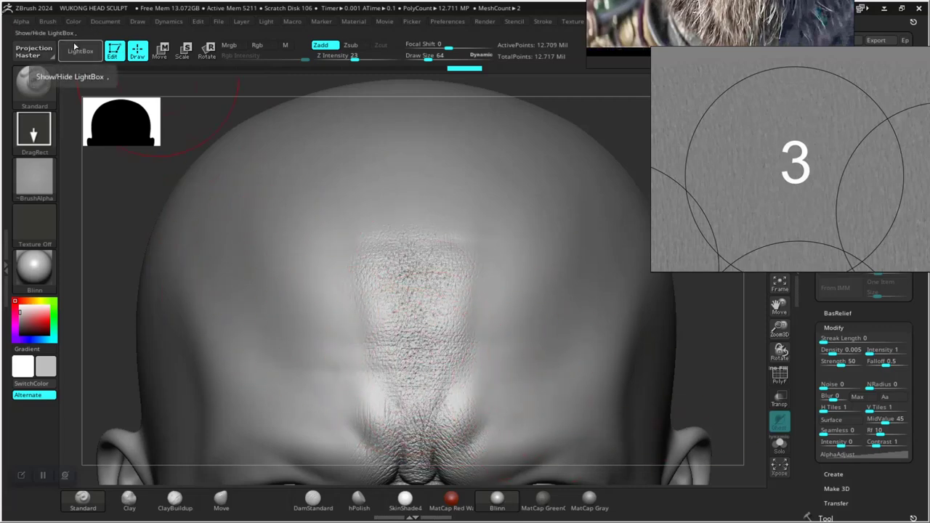
pyautogui.click(81, 51)
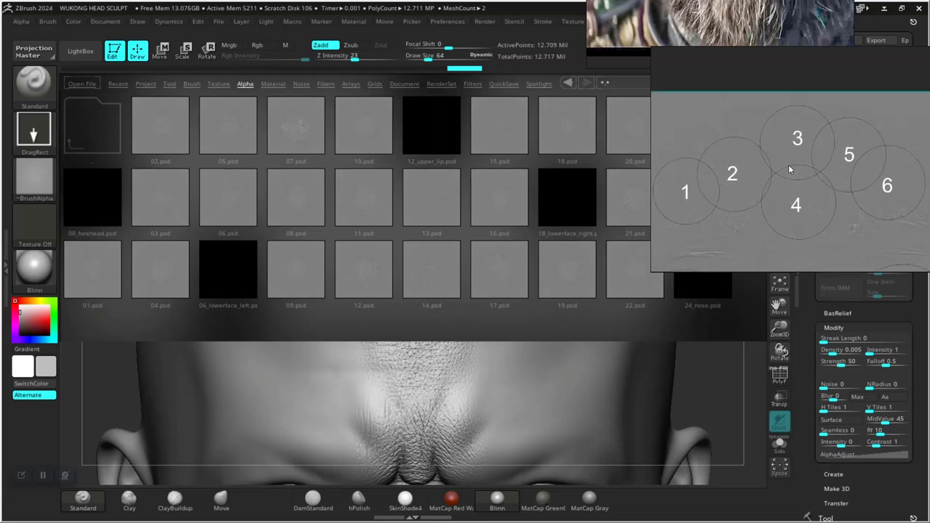
pyautogui.click(155, 140)
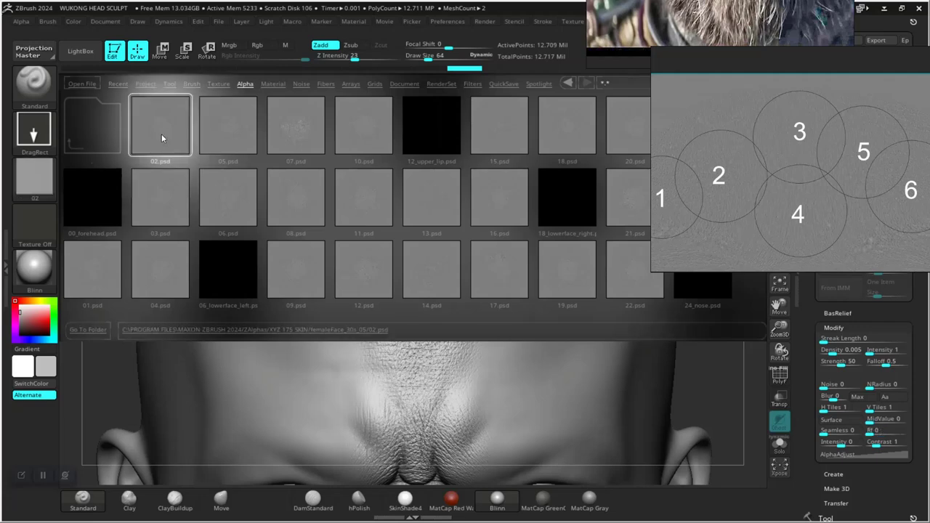
pyautogui.click(78, 55)
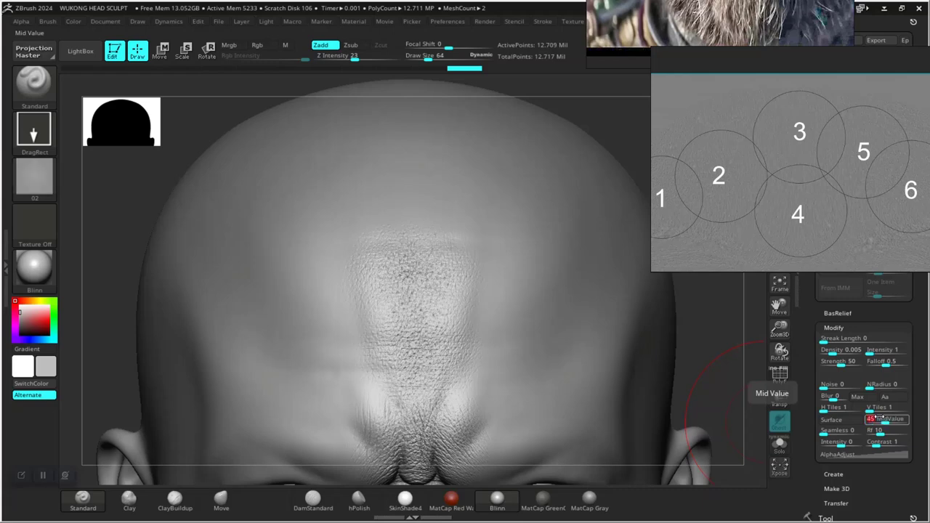
pyautogui.press('Return')
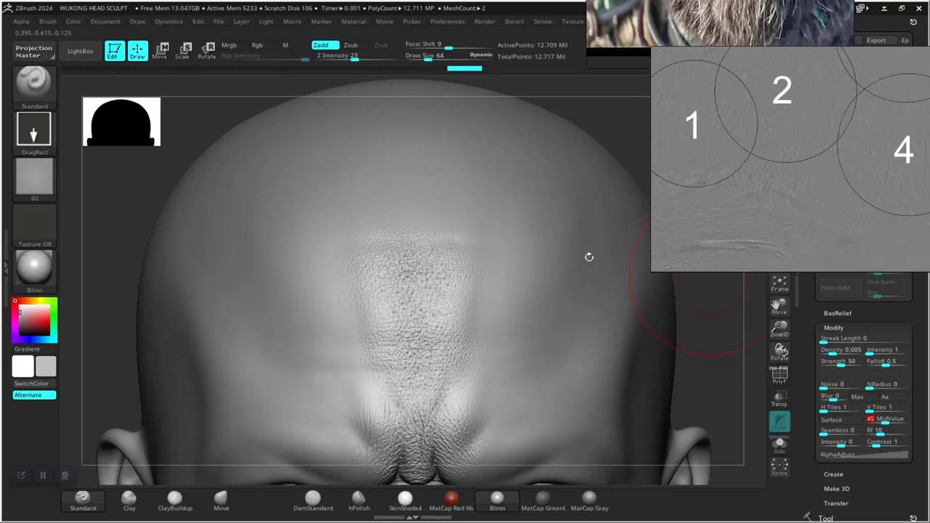
# Step: Examine the direction of the pores in area 2 of the reference map up close
pyautogui.moveTo(721, 369)
pyautogui.keyDown('alt'); pyautogui.mouseDown()
pyautogui.moveTo(709, 375)
pyautogui.moveTo(717, 332)
pyautogui.moveTo(729, 367)
pyautogui.mouseUp(); pyautogui.keyUp('alt')
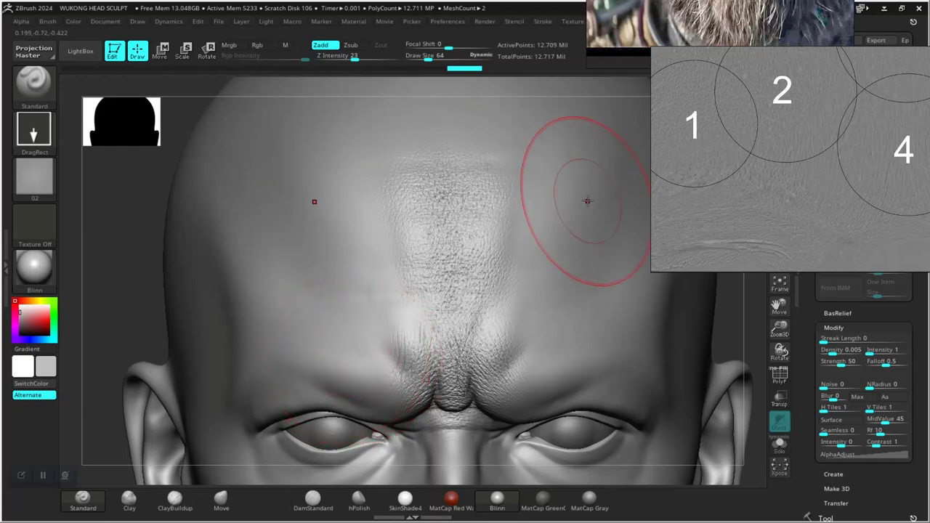
pyautogui.scroll(5, 763, 122)
pyautogui.moveTo(816, 130); pyautogui.dragTo(837, 137, button='middle')
pyautogui.scroll(-3, 825, 183)
pyautogui.scroll(2, 818, 175)
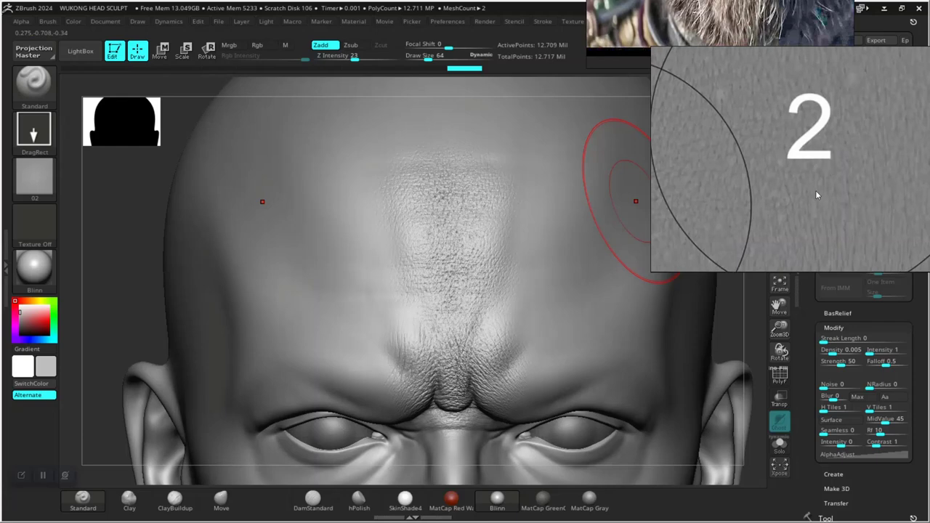
pyautogui.scroll(-2, 804, 176)
pyautogui.scroll(4, 815, 186)
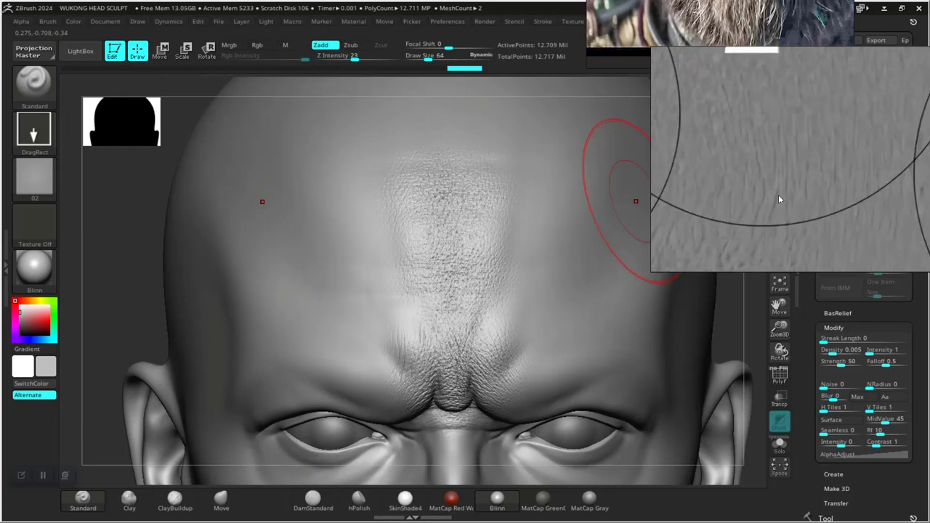
# Step: Try stamping alpha 02 over the brow beside the forehead strip, then undo the stamp
pyautogui.moveTo(116, 330)
pyautogui.keyDown('alt'); pyautogui.mouseDown()
pyautogui.moveTo(123, 309)
pyautogui.moveTo(184, 313)
pyautogui.moveTo(133, 366)
pyautogui.moveTo(127, 294)
pyautogui.moveTo(138, 284)
pyautogui.mouseUp(); pyautogui.keyUp('alt')
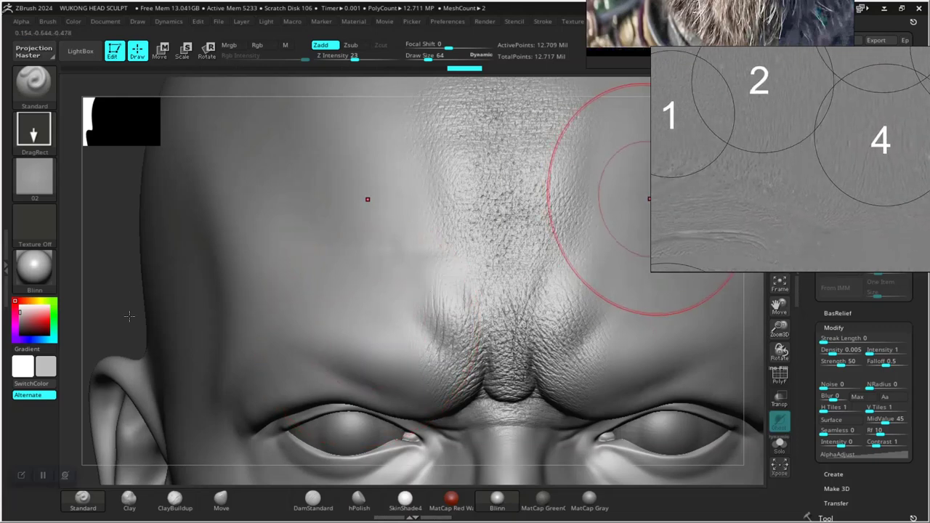
pyautogui.keyDown('alt'); pyautogui.moveTo(130, 316); pyautogui.dragTo(126, 312); pyautogui.keyUp('alt')
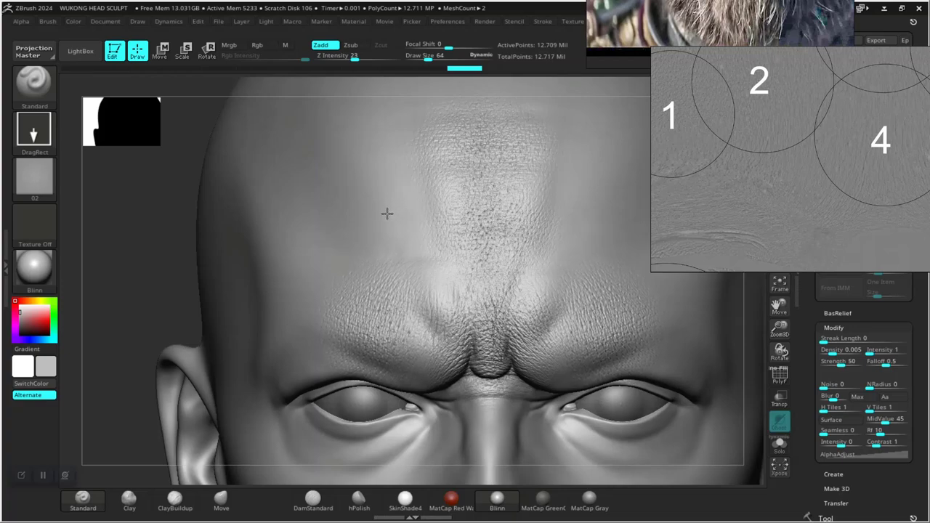
pyautogui.moveTo(150, 311); pyautogui.dragTo(235, 372)
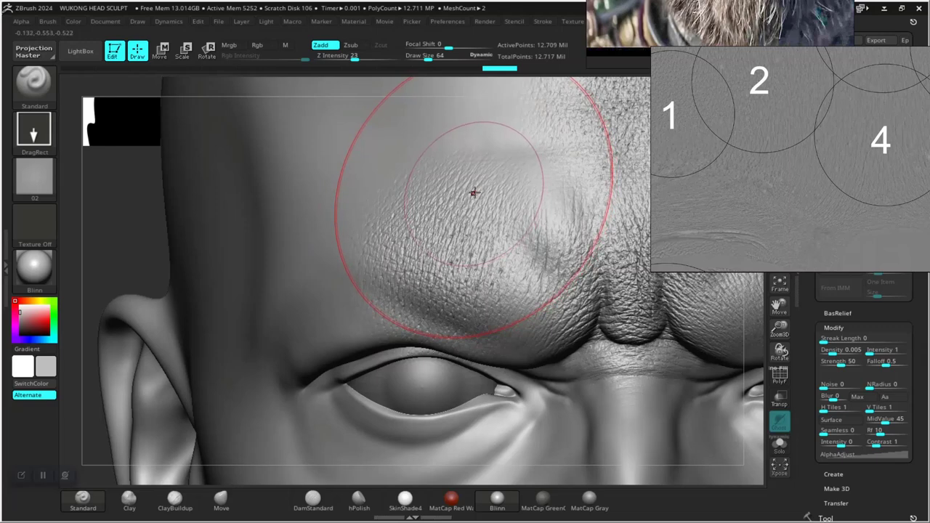
pyautogui.press('ctrl')
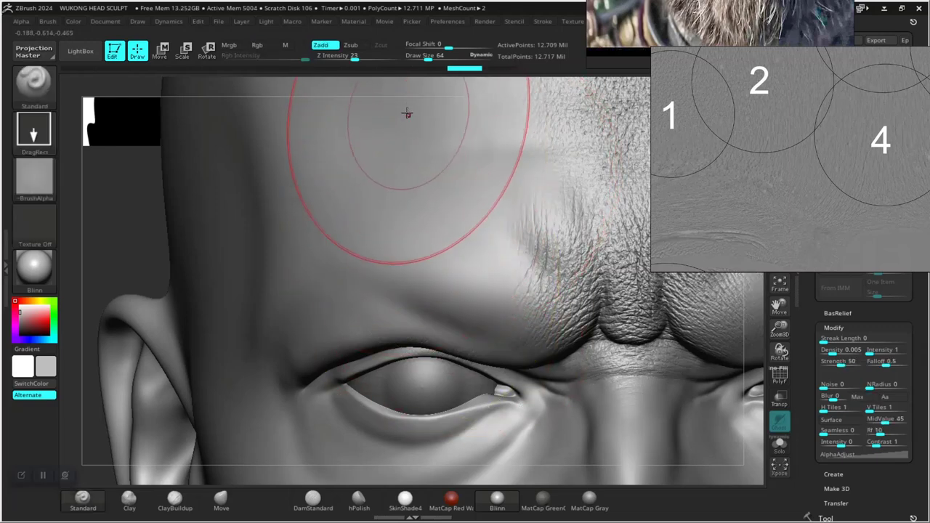
# Step: Set Z Intensity to 28 and stamp alpha 02 over the brow above the eye, overlapping the skin beside it
pyautogui.click(359, 56)
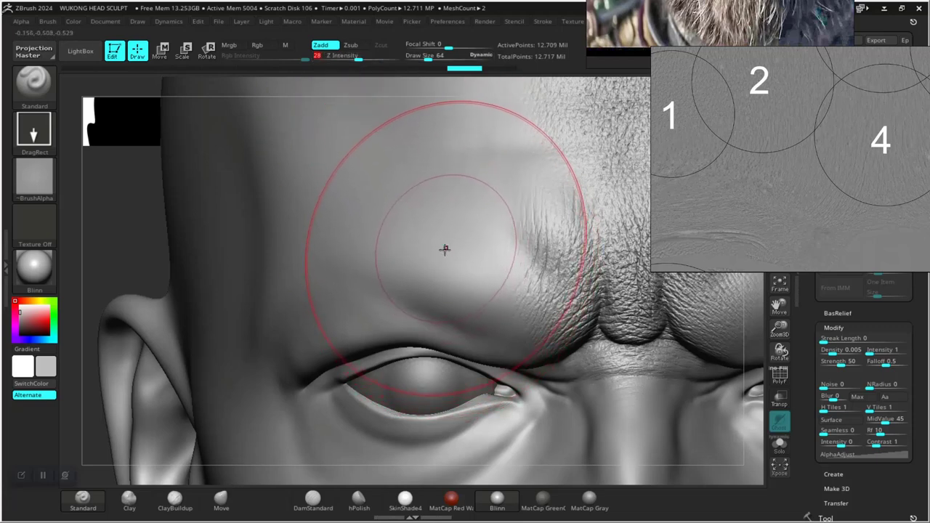
pyautogui.moveTo(445, 249); pyautogui.dragTo(433, 330)
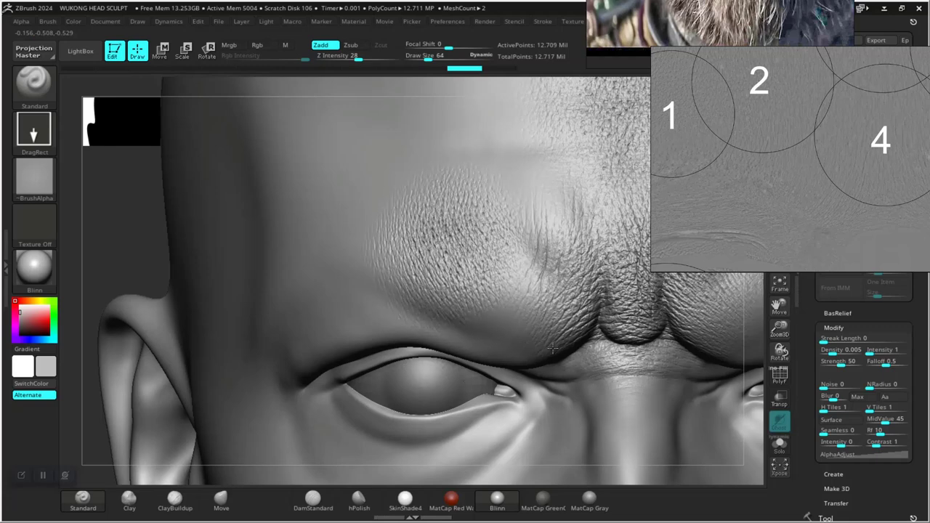
pyautogui.moveTo(553, 349)
pyautogui.mouseDown()
pyautogui.moveTo(591, 316)
pyautogui.moveTo(554, 356)
pyautogui.mouseUp()
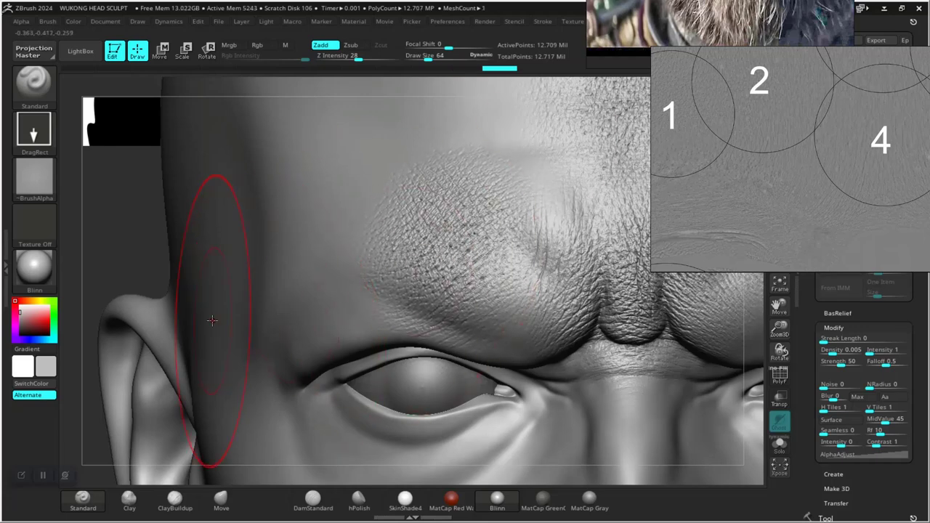
# Step: Check the brow stamp from several distances and angles and undo it
pyautogui.moveTo(109, 266)
pyautogui.mouseDown()
pyautogui.moveTo(116, 237)
pyautogui.moveTo(189, 301)
pyautogui.moveTo(195, 272)
pyautogui.moveTo(217, 335)
pyautogui.mouseUp()
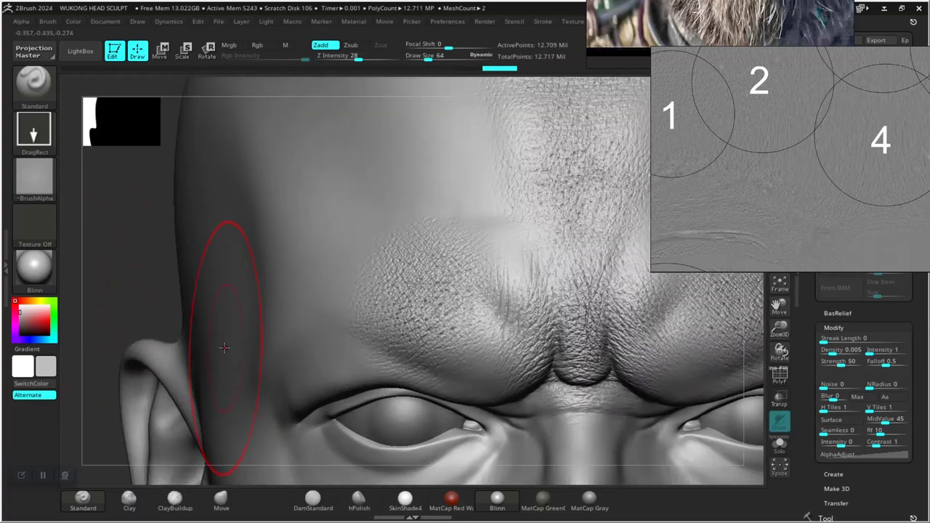
pyautogui.moveTo(172, 314)
pyautogui.mouseDown()
pyautogui.moveTo(152, 281)
pyautogui.moveTo(157, 290)
pyautogui.moveTo(165, 235)
pyautogui.moveTo(189, 299)
pyautogui.mouseUp()
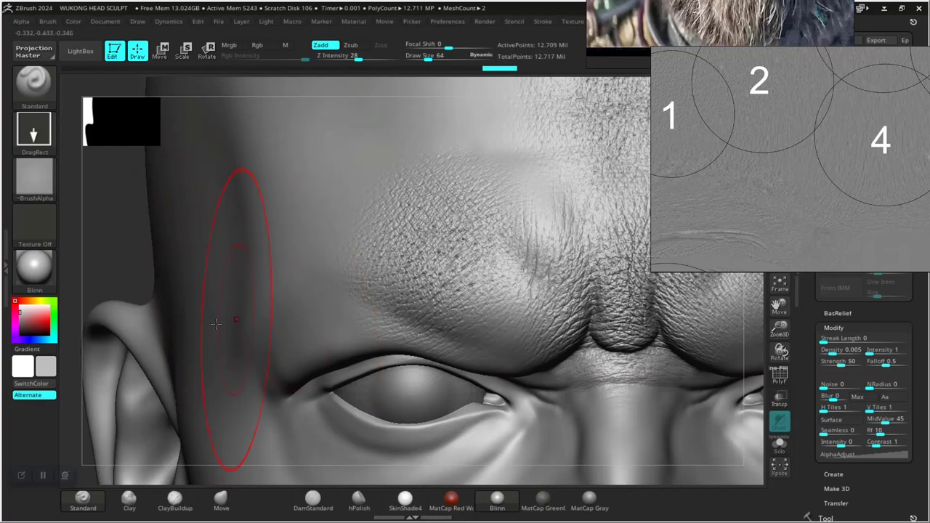
pyautogui.moveTo(96, 249)
pyautogui.keyDown('alt'); pyautogui.mouseDown()
pyautogui.moveTo(106, 254)
pyautogui.moveTo(102, 236)
pyautogui.mouseUp(); pyautogui.keyUp('alt')
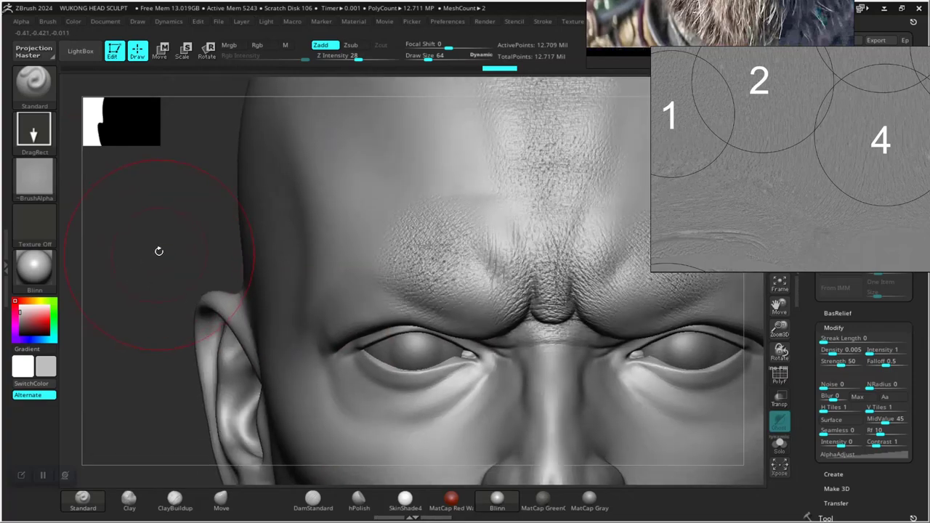
pyautogui.keyDown('alt'); pyautogui.moveTo(158, 251); pyautogui.dragTo(184, 301); pyautogui.keyUp('alt')
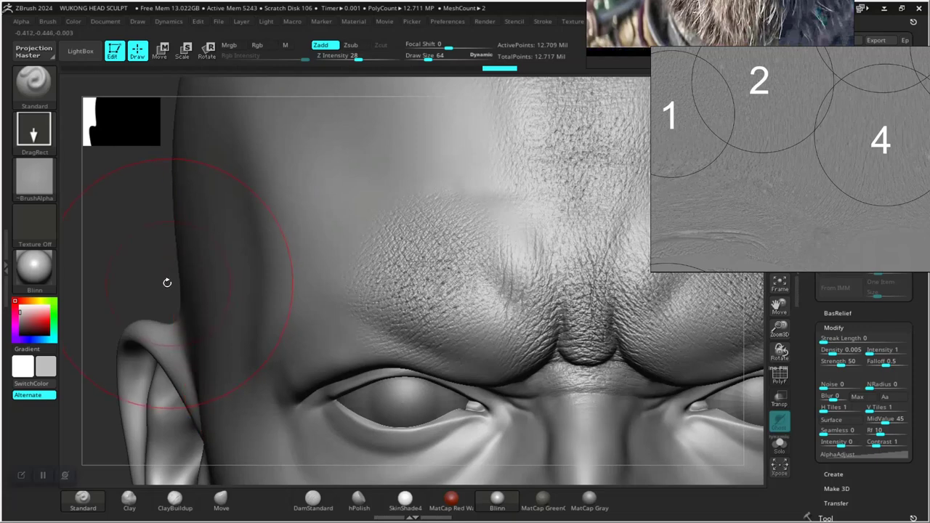
pyautogui.press('ctrl')
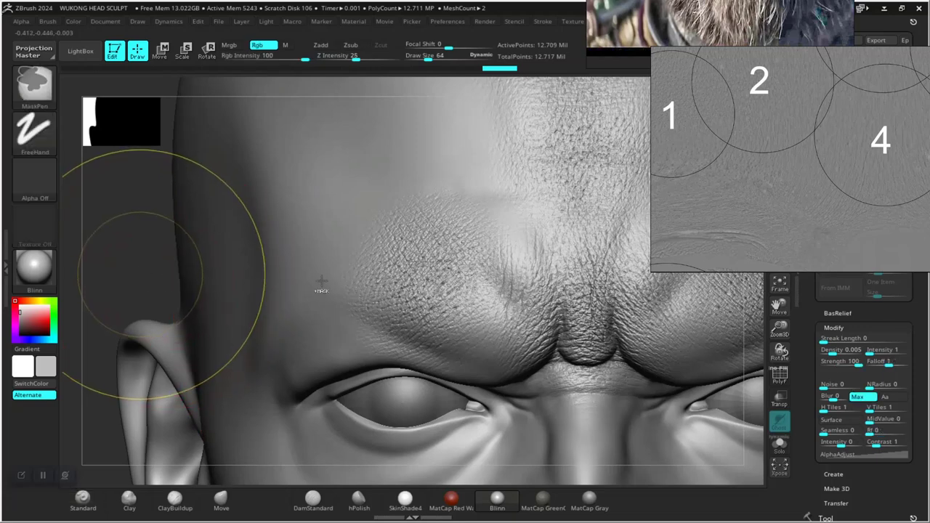
pyautogui.hotkey('ctrl', 'z')
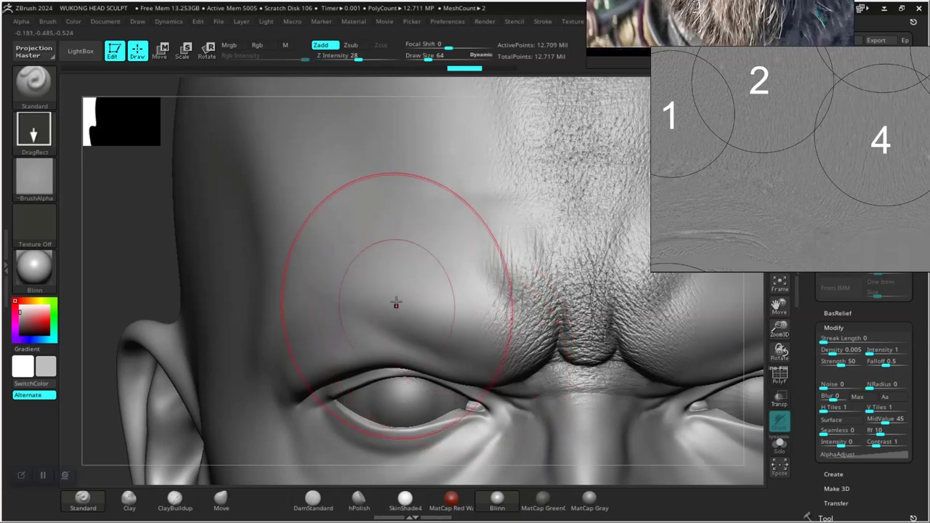
# Step: Mask the smooth forehead area above the brow with a soft edge, leaving the brow ridge unmasked
pyautogui.press('ctrl')
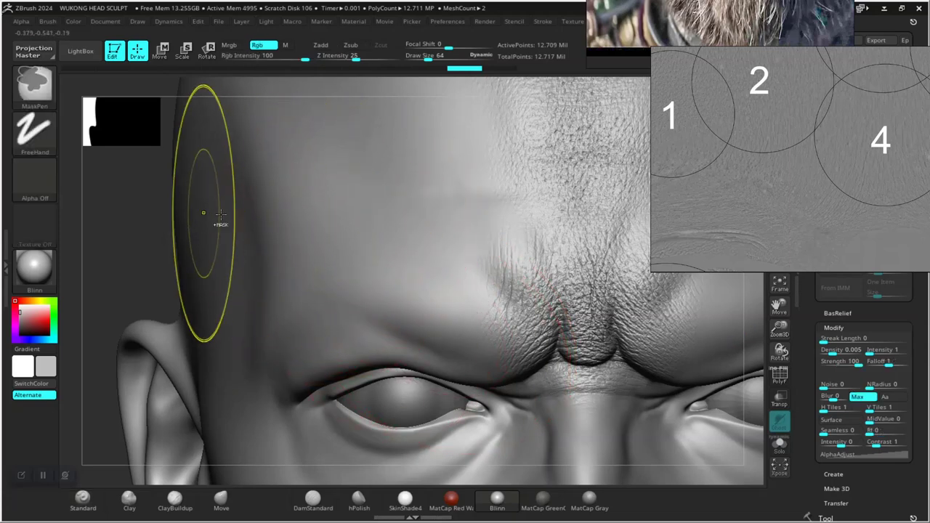
pyautogui.moveTo(381, 209)
pyautogui.keyDown('ctrl'); pyautogui.mouseDown()
pyautogui.moveTo(364, 240)
pyautogui.moveTo(392, 261)
pyautogui.moveTo(465, 253)
pyautogui.moveTo(456, 265)
pyautogui.moveTo(481, 208)
pyautogui.moveTo(407, 188)
pyautogui.moveTo(361, 203)
pyautogui.moveTo(456, 184)
pyautogui.moveTo(476, 211)
pyautogui.mouseUp(); pyautogui.keyUp('ctrl')
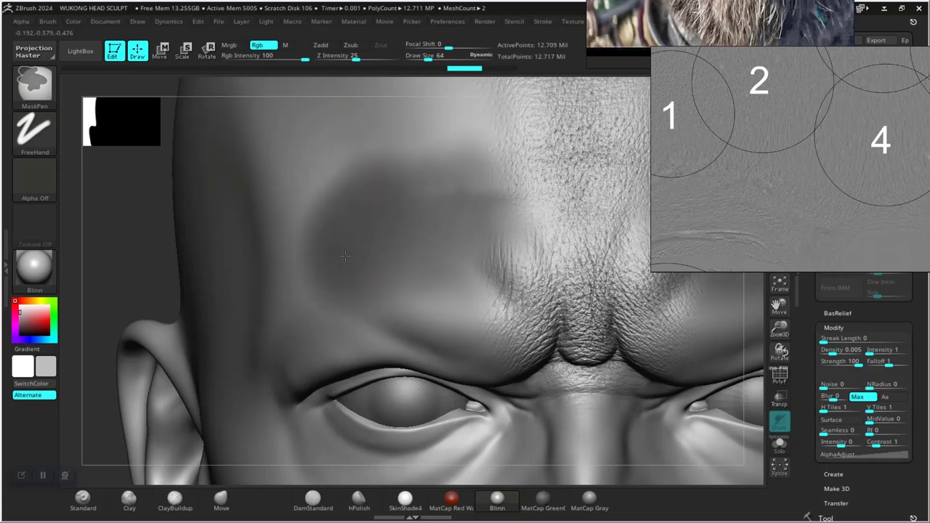
pyautogui.keyDown('ctrl'); pyautogui.moveTo(320, 243); pyautogui.dragTo(321, 238); pyautogui.keyUp('ctrl')
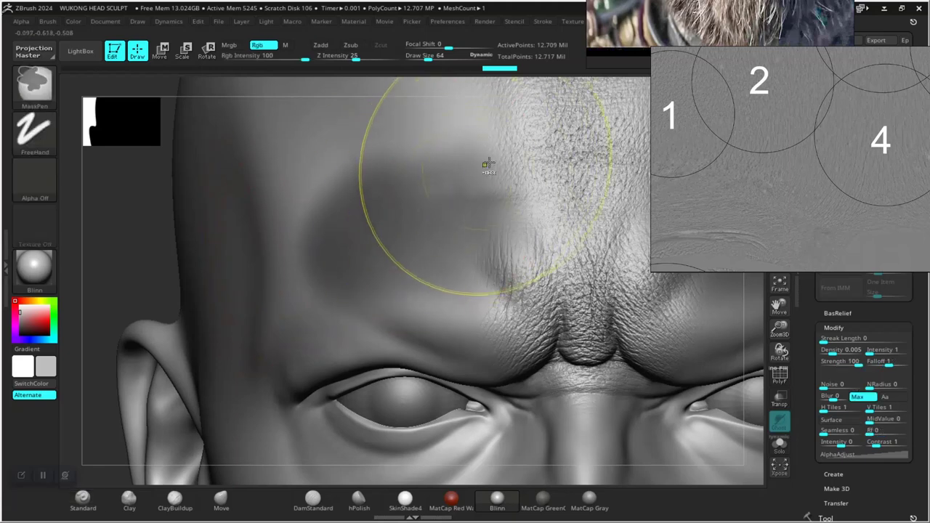
pyautogui.keyDown('ctrl'); pyautogui.moveTo(488, 162); pyautogui.dragTo(516, 213); pyautogui.keyUp('ctrl')
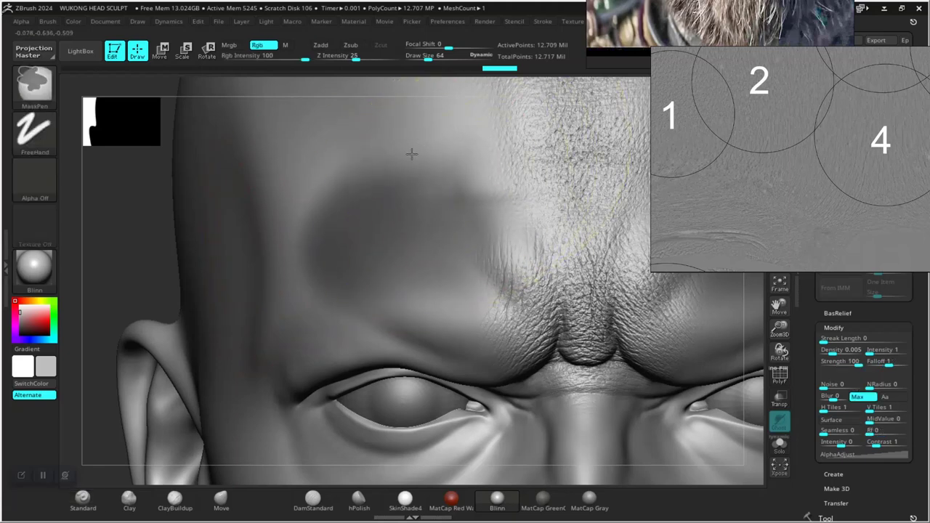
pyautogui.keyDown('alt'); pyautogui.moveTo(122, 257); pyautogui.dragTo(132, 221); pyautogui.keyUp('alt')
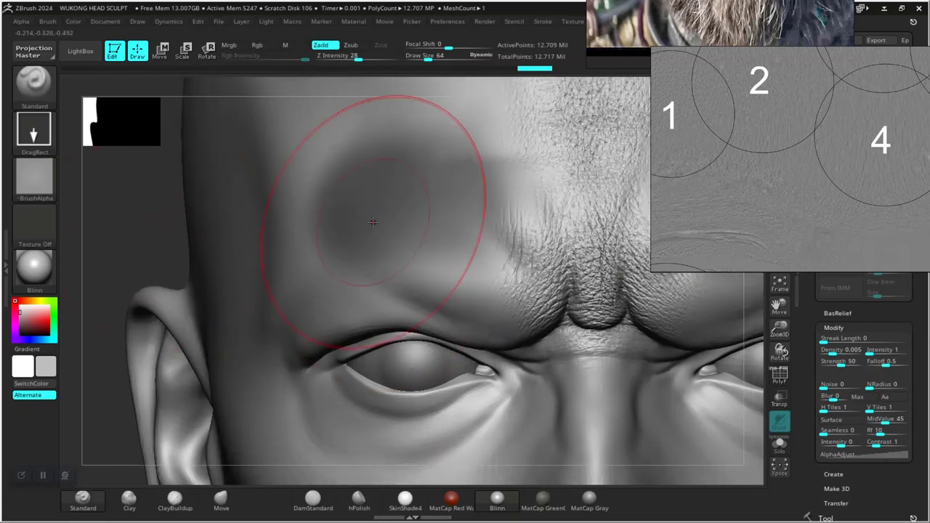
pyautogui.press('ctrl')
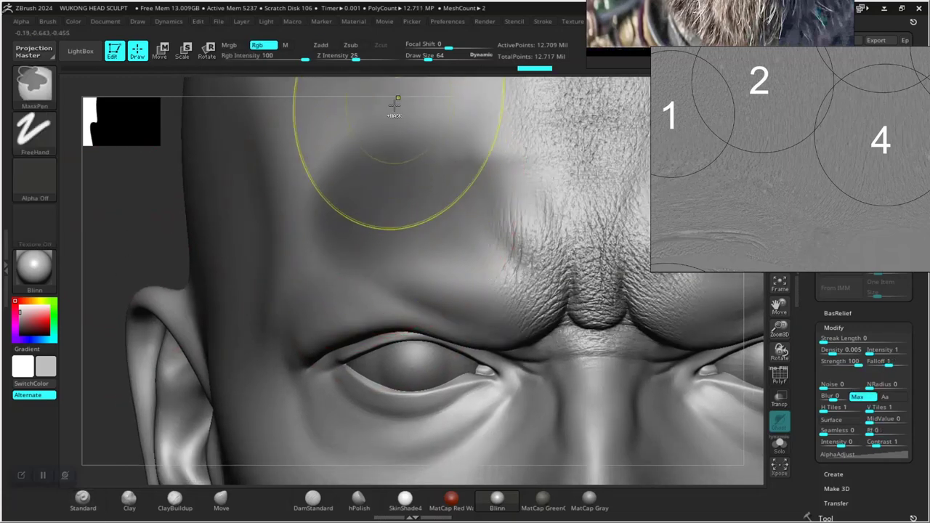
pyautogui.moveTo(394, 108)
pyautogui.keyDown('ctrl'); pyautogui.mouseDown()
pyautogui.moveTo(390, 183)
pyautogui.moveTo(421, 262)
pyautogui.mouseUp(); pyautogui.keyUp('ctrl')
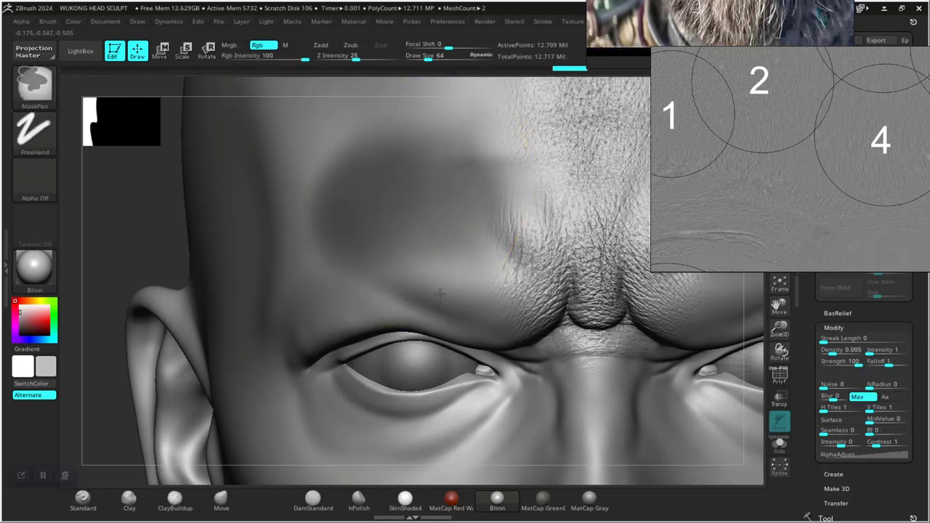
pyautogui.moveTo(439, 294)
pyautogui.keyDown('ctrl'); pyautogui.keyDown('alt'); pyautogui.mouseDown()
pyautogui.moveTo(433, 263)
pyautogui.moveTo(435, 393)
pyautogui.mouseUp(); pyautogui.keyUp('alt'); pyautogui.keyUp('ctrl')
# Step: Stamp alpha 02 over the unmasked brow ridge above the eye, joining the skin detail between the brows
pyautogui.moveTo(434, 314)
pyautogui.mouseDown()
pyautogui.moveTo(443, 249)
pyautogui.moveTo(436, 239)
pyautogui.mouseUp()
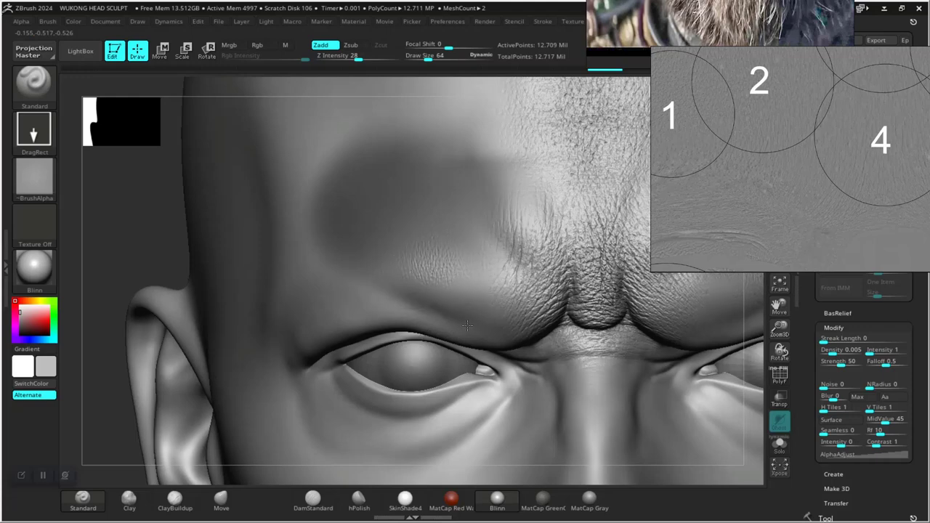
pyautogui.moveTo(519, 354)
pyautogui.mouseDown()
pyautogui.moveTo(544, 360)
pyautogui.moveTo(525, 365)
pyautogui.mouseUp()
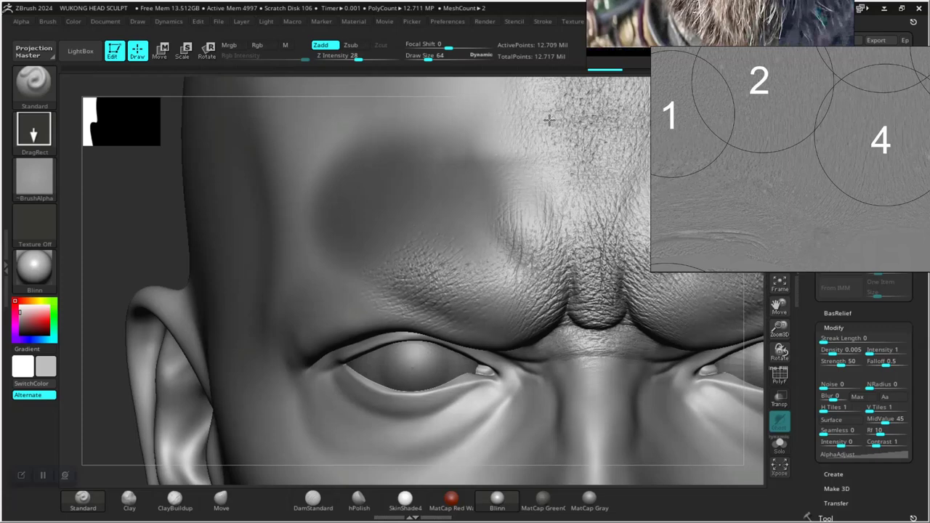
pyautogui.moveTo(550, 125); pyautogui.dragTo(548, 127)
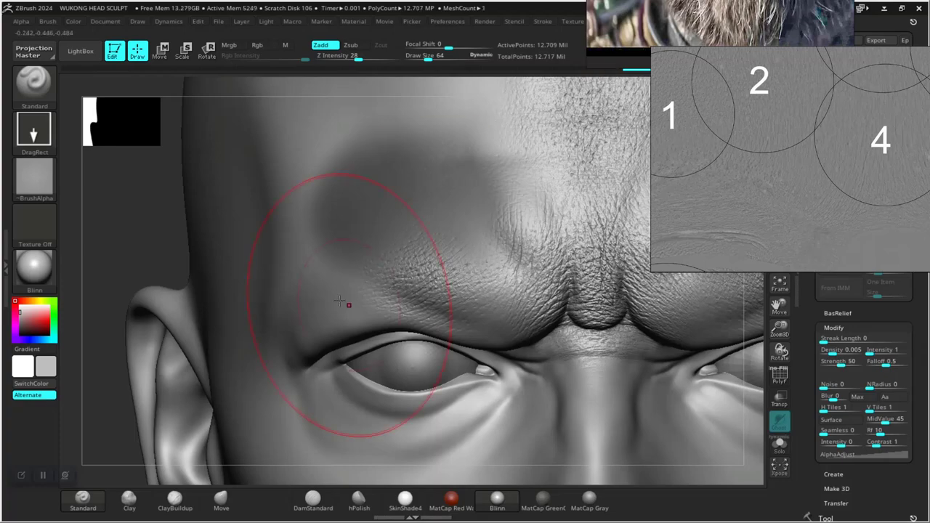
# Step: Clear the forehead mask and bring the bare area above the brow into view
pyautogui.moveTo(142, 217)
pyautogui.keyDown('ctrl'); pyautogui.mouseDown()
pyautogui.moveTo(150, 241)
pyautogui.moveTo(146, 220)
pyautogui.mouseUp(); pyautogui.keyUp('ctrl')
pyautogui.moveTo(171, 326)
pyautogui.mouseDown()
pyautogui.moveTo(158, 368)
pyautogui.moveTo(181, 335)
pyautogui.mouseUp()
pyautogui.moveTo(208, 297); pyautogui.dragTo(204, 254)
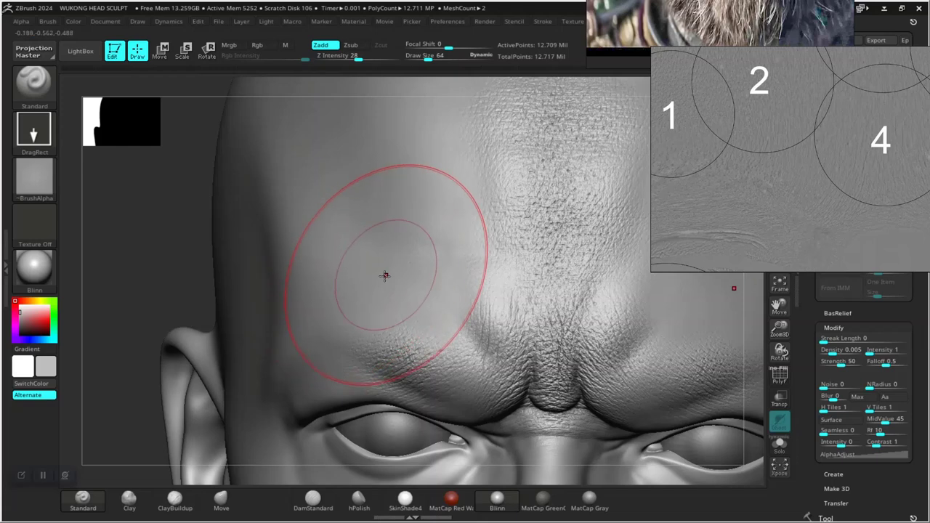
# Step: Mask the bare forehead area well above the brow with a larger soft brush, leaving the strip directly above the brow unmasked
pyautogui.press('ctrl')
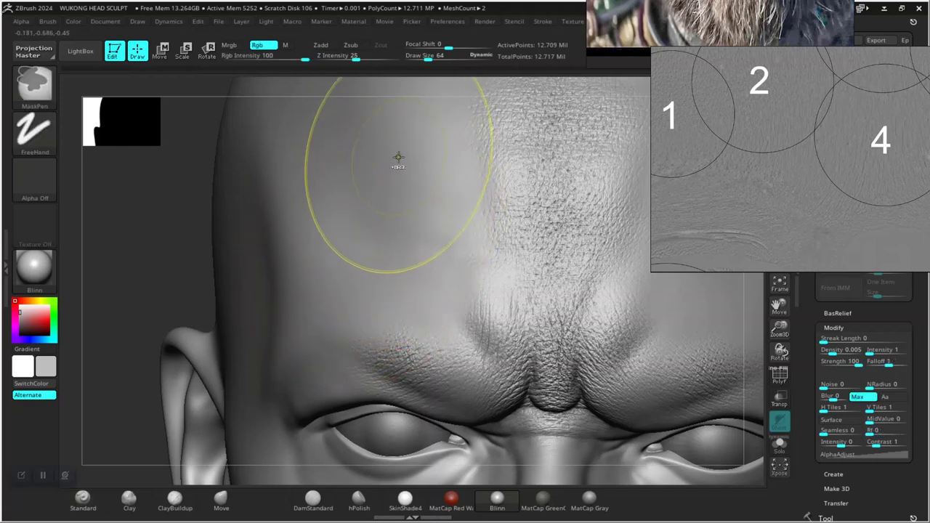
pyautogui.moveTo(398, 157)
pyautogui.keyDown('ctrl'); pyautogui.mouseDown()
pyautogui.moveTo(345, 211)
pyautogui.moveTo(379, 247)
pyautogui.moveTo(364, 207)
pyautogui.moveTo(378, 215)
pyautogui.mouseUp(); pyautogui.keyUp('ctrl')
pyautogui.press('space')
pyautogui.moveTo(422, 191)
pyautogui.mouseDown()
pyautogui.moveTo(438, 191)
pyautogui.moveTo(429, 254)
pyautogui.moveTo(379, 270)
pyautogui.moveTo(343, 205)
pyautogui.mouseUp()
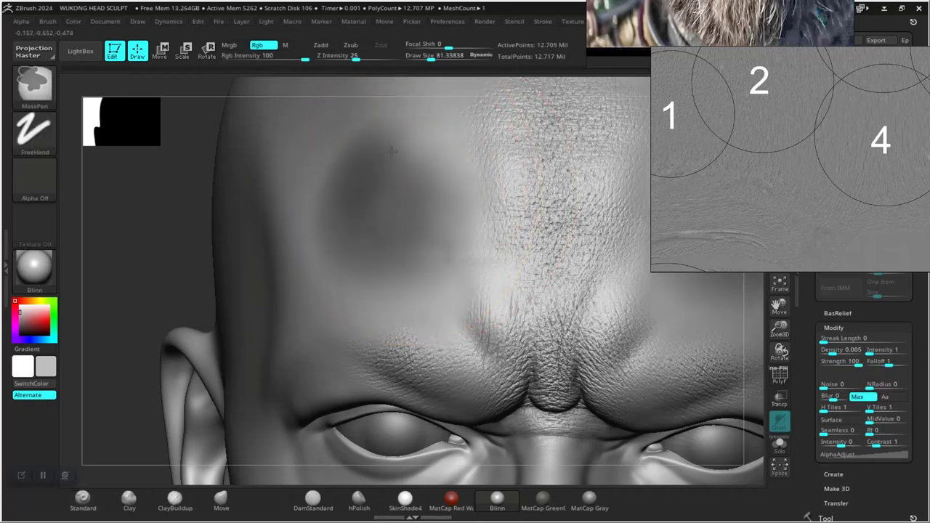
pyautogui.keyDown('ctrl'); pyautogui.moveTo(390, 152); pyautogui.dragTo(429, 183); pyautogui.keyUp('ctrl')
pyautogui.moveTo(337, 231)
pyautogui.keyDown('ctrl'); pyautogui.mouseDown()
pyautogui.moveTo(328, 253)
pyautogui.moveTo(355, 261)
pyautogui.mouseUp(); pyautogui.keyUp('ctrl')
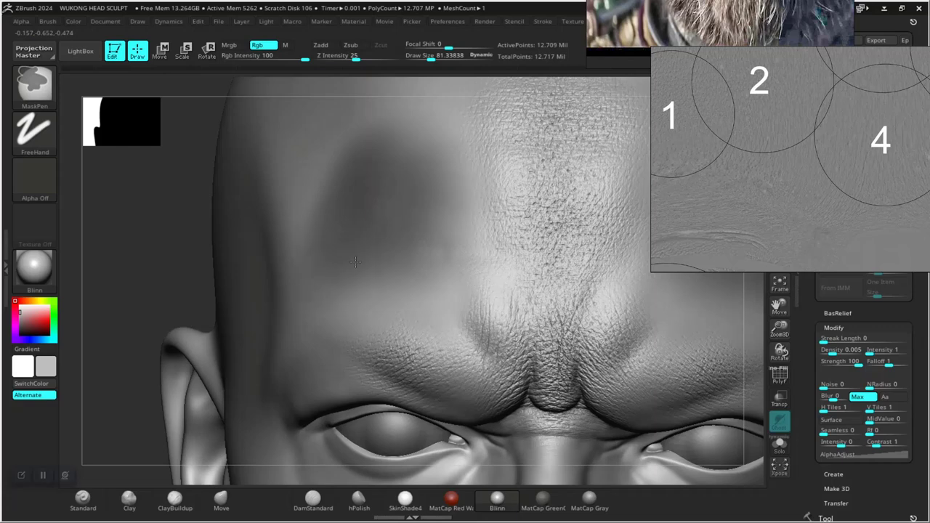
pyautogui.keyDown('ctrl'); pyautogui.moveTo(328, 211); pyautogui.dragTo(355, 167); pyautogui.keyUp('ctrl')
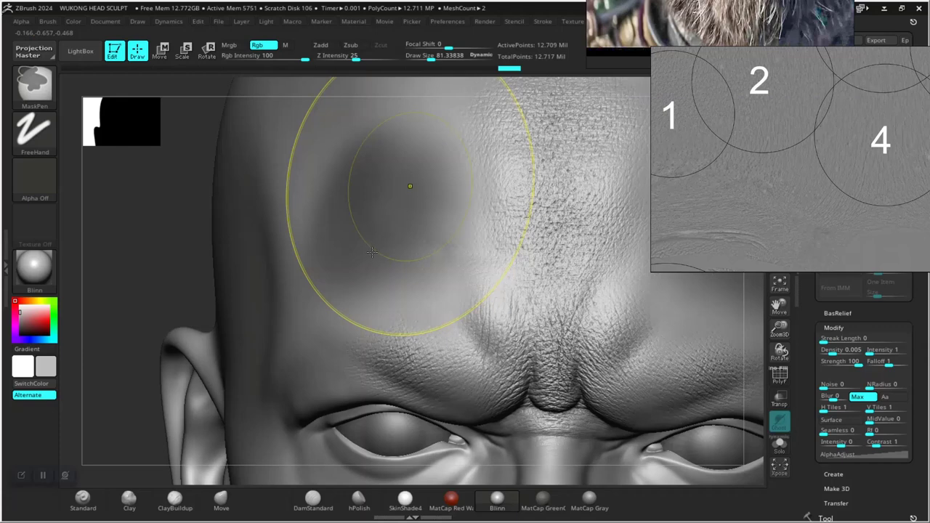
pyautogui.press('ctrl')
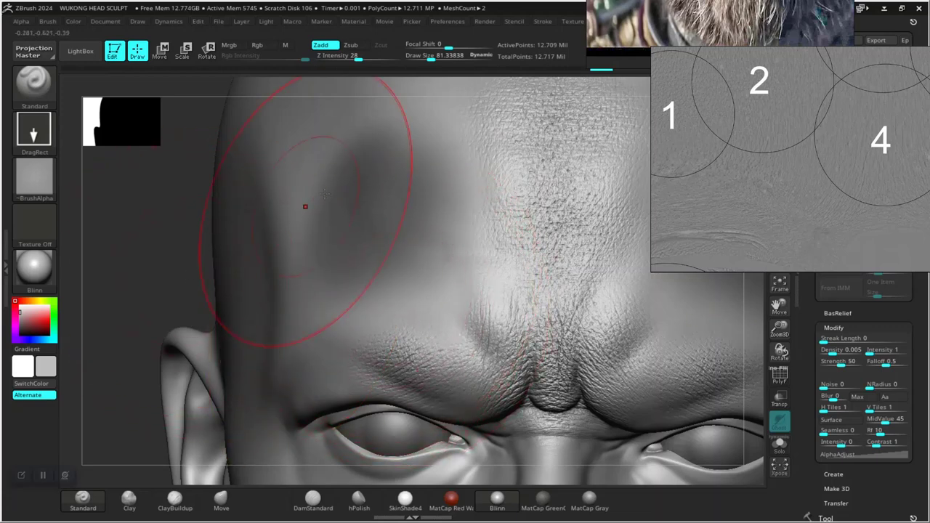
# Step: Stamp alpha 02 over the unmasked strip above the brow, joining it to the central forehead detail, and clear the mask
pyautogui.moveTo(417, 292); pyautogui.dragTo(416, 293)
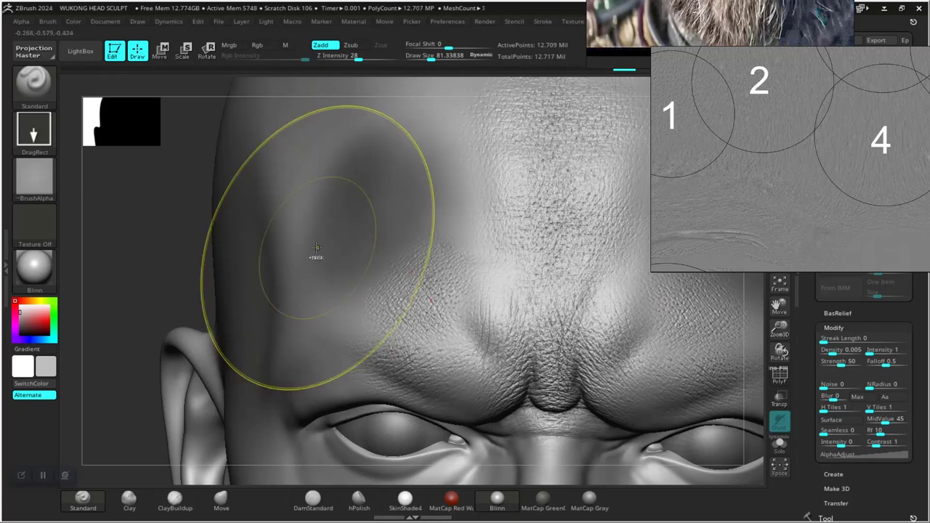
pyautogui.press('ctrl')
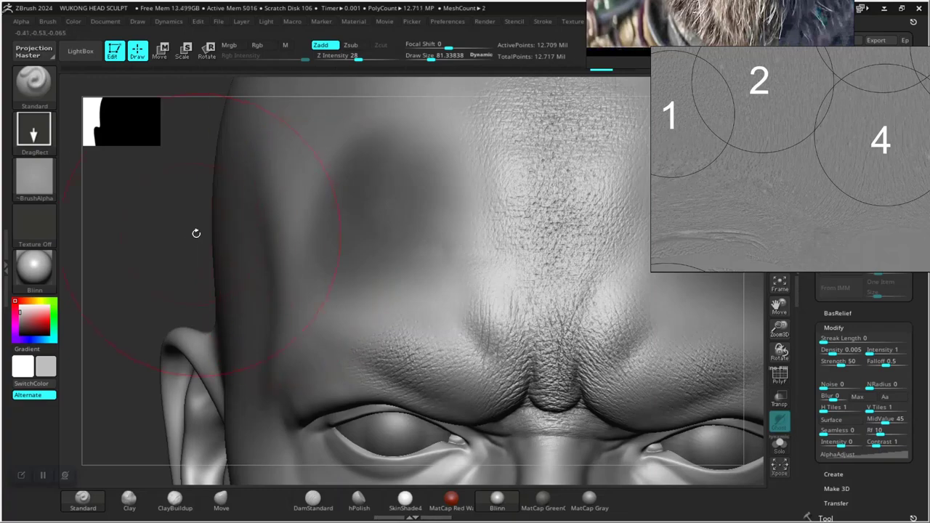
pyautogui.keyDown('alt'); pyautogui.moveTo(196, 233); pyautogui.dragTo(225, 337); pyautogui.keyUp('alt')
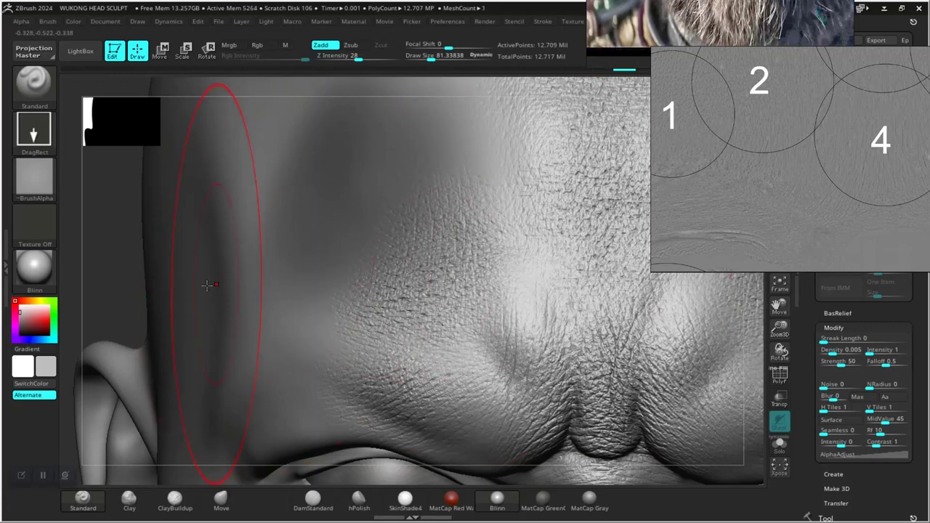
pyautogui.moveTo(121, 276)
pyautogui.keyDown('ctrl'); pyautogui.mouseDown()
pyautogui.moveTo(145, 314)
pyautogui.moveTo(118, 233)
pyautogui.moveTo(120, 203)
pyautogui.mouseUp(); pyautogui.keyUp('ctrl')
pyautogui.moveTo(214, 298); pyautogui.dragTo(280, 345)
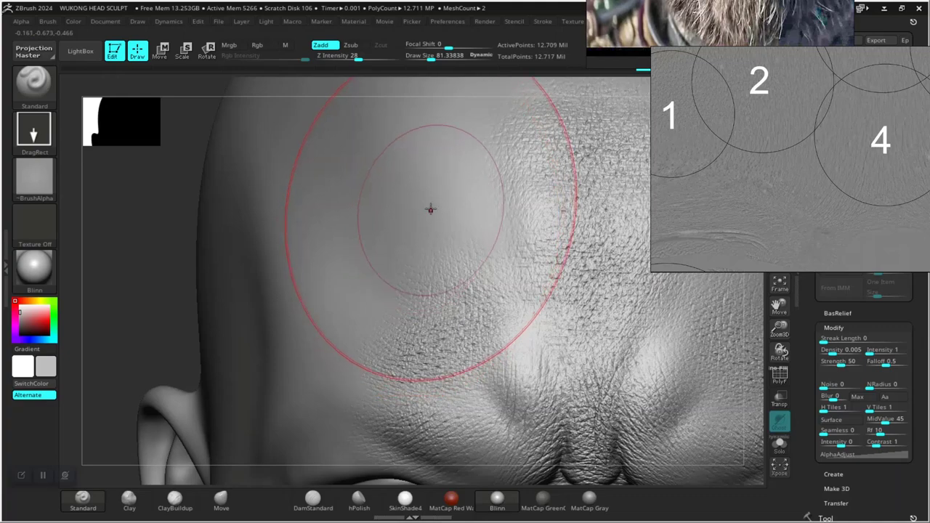
# Step: Try stamping alpha 02 on the bare forehead above the brow patch without a mask and undo the attempts
pyautogui.moveTo(439, 206); pyautogui.dragTo(444, 288)
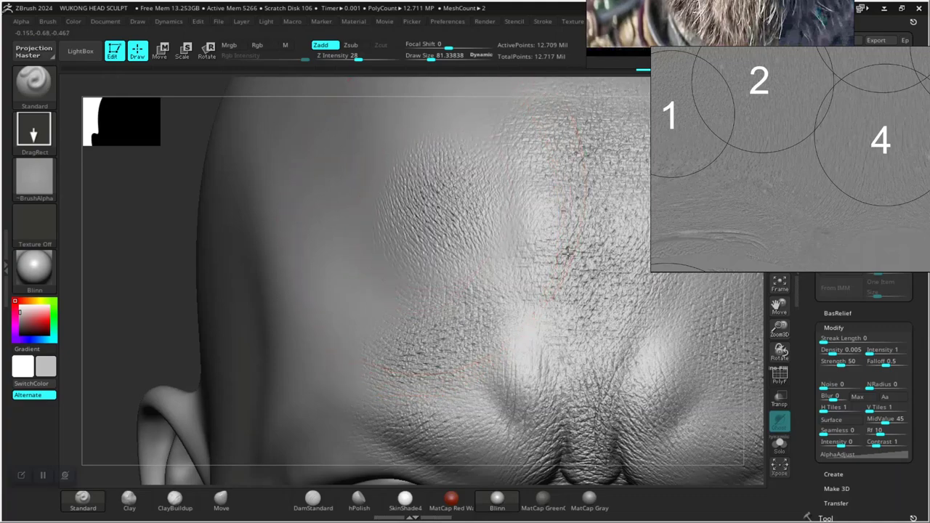
pyautogui.moveTo(585, 235); pyautogui.dragTo(622, 133)
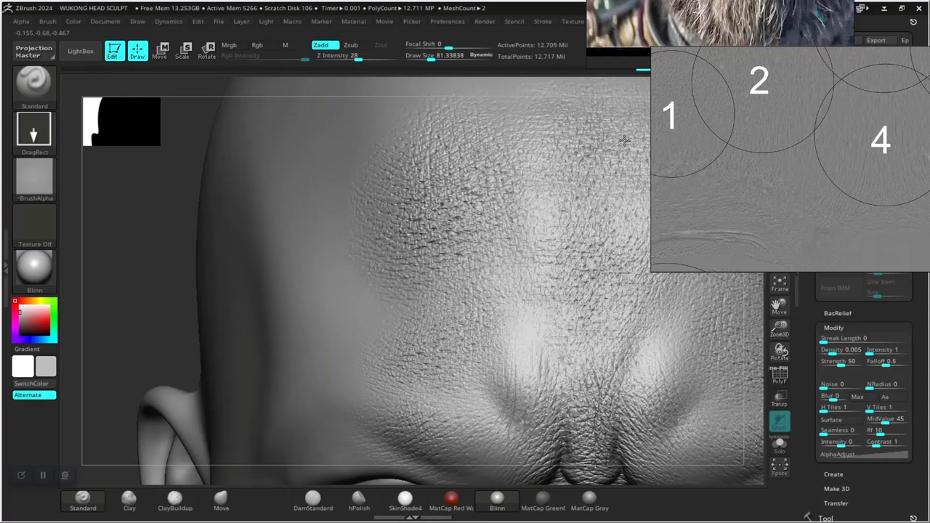
pyautogui.keyDown('alt'); pyautogui.moveTo(161, 293); pyautogui.dragTo(273, 366); pyautogui.keyUp('alt')
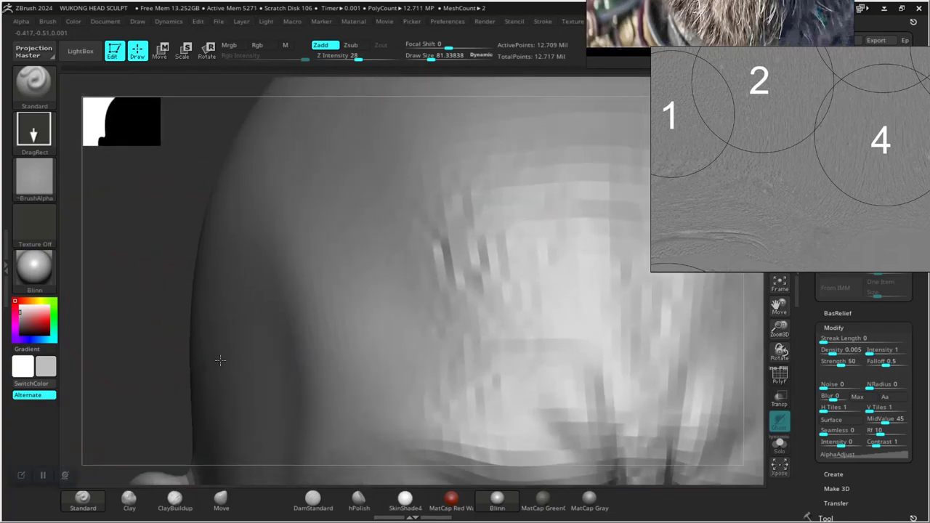
pyautogui.press('ctrl')
pyautogui.hotkey('ctrl', 'z')
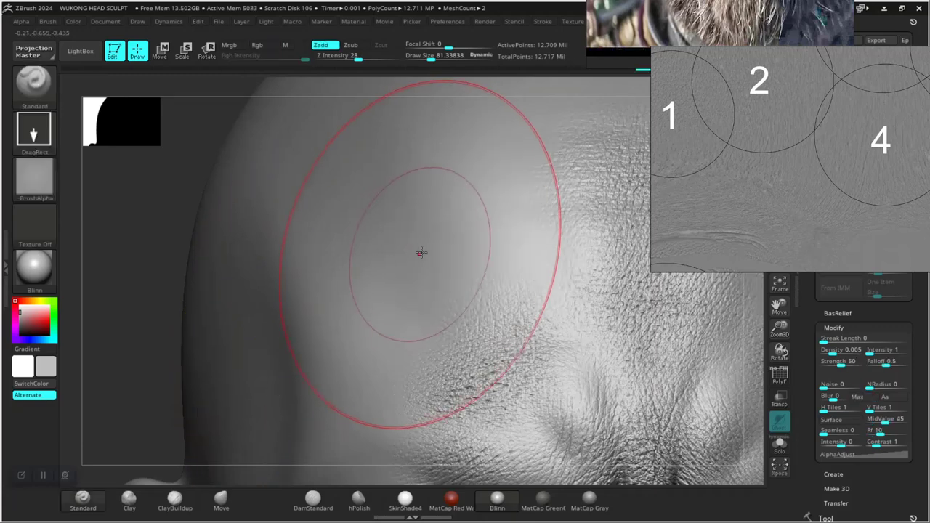
pyautogui.moveTo(452, 231); pyautogui.dragTo(458, 289)
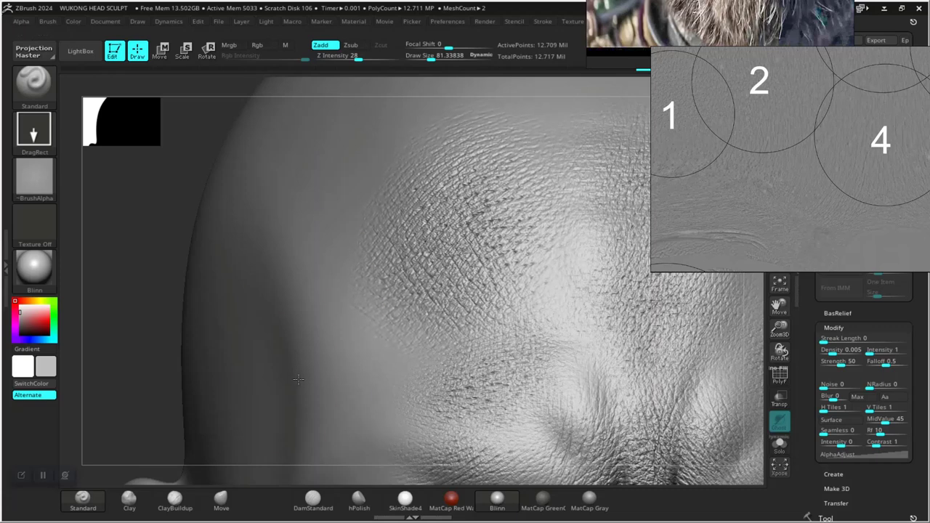
pyautogui.press('ctrl')
pyautogui.hotkey('ctrl', 'z')
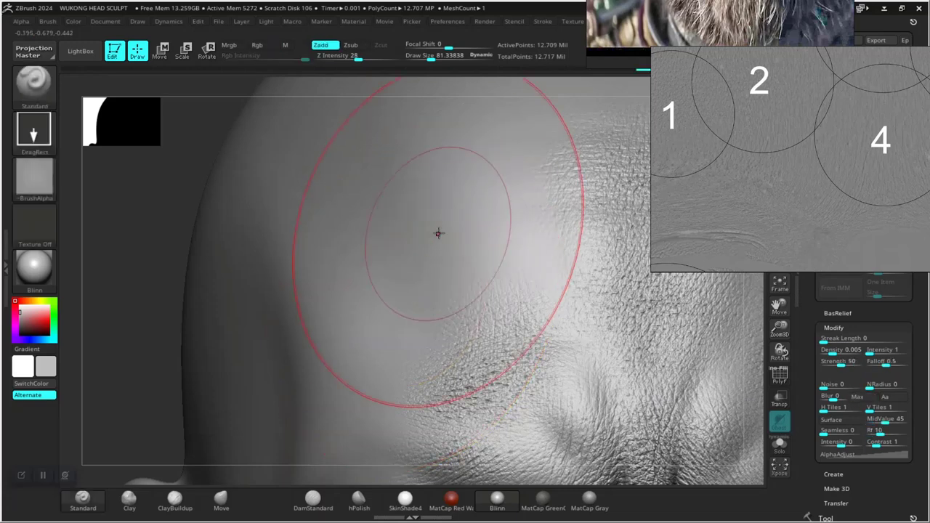
# Step: Mask the upper side of the forehead with a soft edge and stamp alpha 02 beside it, joining the central skin detail
pyautogui.press('ctrl')
pyautogui.moveTo(457, 152)
pyautogui.keyDown('ctrl'); pyautogui.mouseDown()
pyautogui.moveTo(426, 150)
pyautogui.moveTo(467, 157)
pyautogui.moveTo(464, 186)
pyautogui.moveTo(345, 210)
pyautogui.moveTo(377, 135)
pyautogui.mouseUp(); pyautogui.keyUp('ctrl')
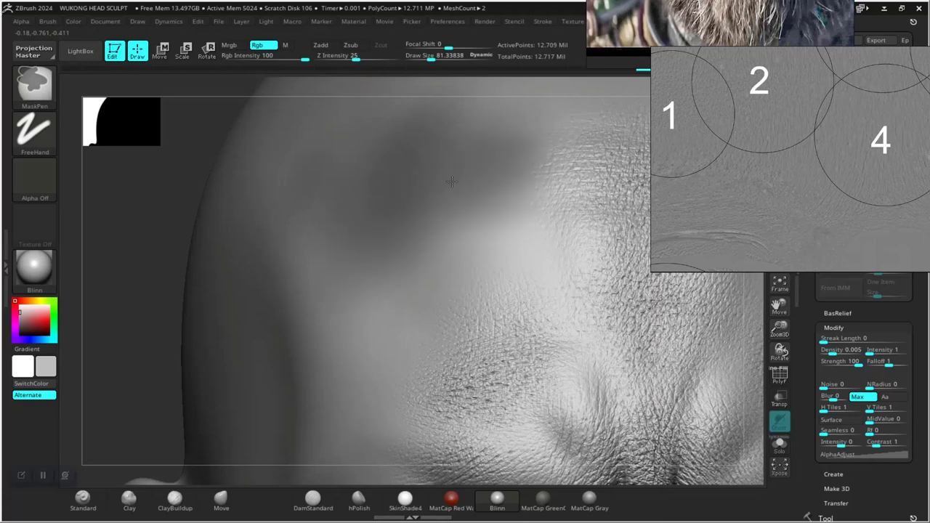
pyautogui.keyDown('ctrl'); pyautogui.moveTo(399, 140); pyautogui.dragTo(480, 117); pyautogui.keyUp('ctrl')
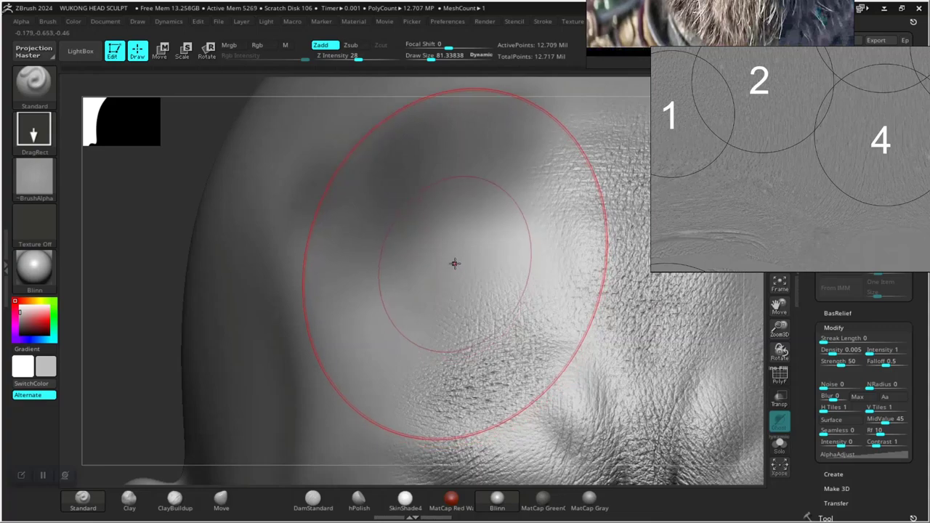
pyautogui.moveTo(454, 263)
pyautogui.mouseDown()
pyautogui.moveTo(485, 341)
pyautogui.moveTo(604, 340)
pyautogui.moveTo(607, 245)
pyautogui.mouseUp()
pyautogui.hotkey('ctrl', 'z')
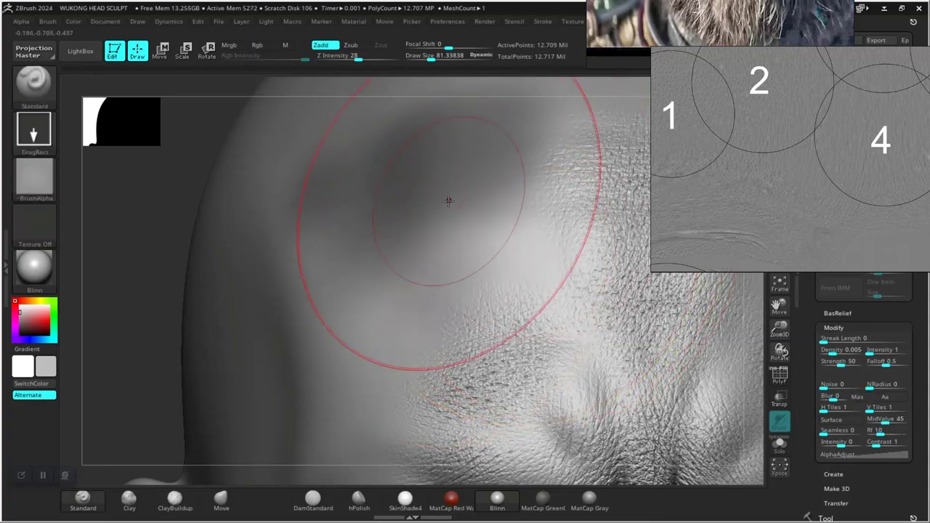
pyautogui.moveTo(479, 84)
pyautogui.mouseDown()
pyautogui.moveTo(544, 72)
pyautogui.moveTo(616, 100)
pyautogui.moveTo(612, 143)
pyautogui.moveTo(643, 149)
pyautogui.mouseUp()
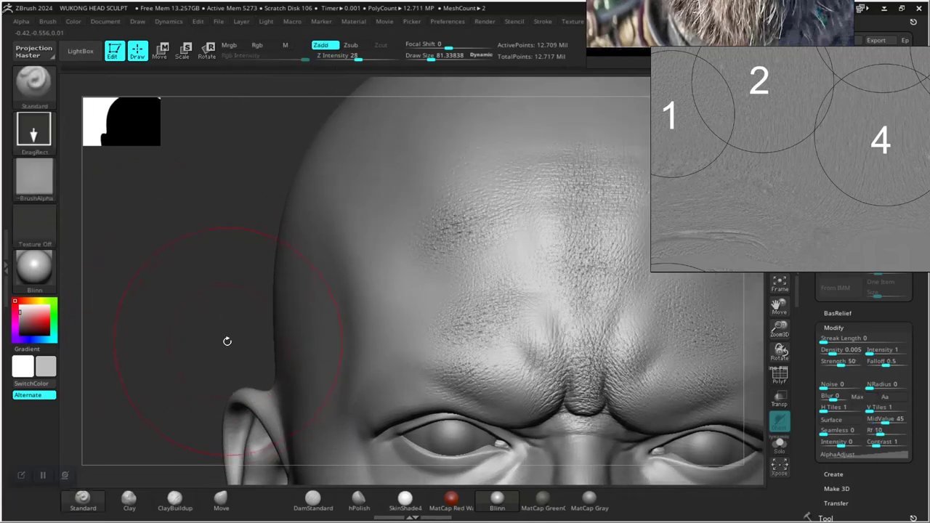
# Step: Compare the stamped forehead from several angles with areas 1 and 2 of the alpha reference map
pyautogui.moveTo(210, 313); pyautogui.dragTo(211, 339)
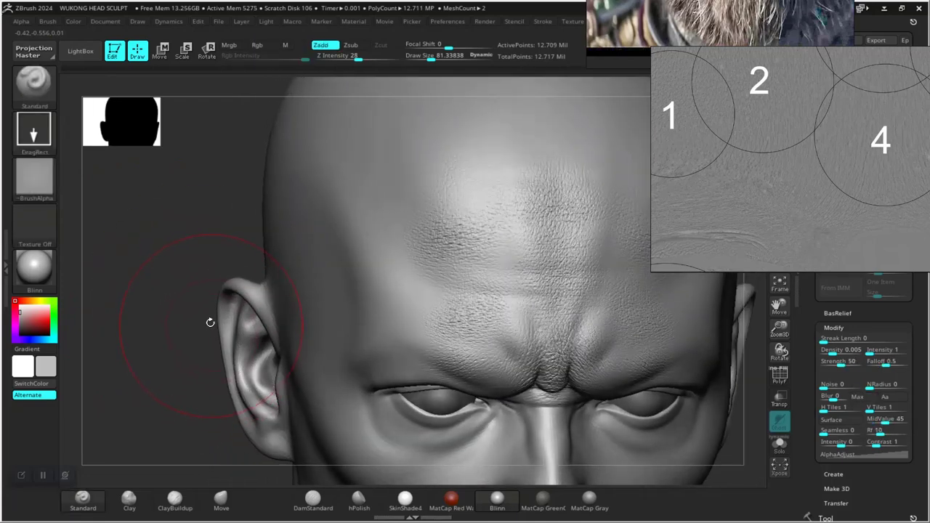
pyautogui.keyDown('alt'); pyautogui.moveTo(219, 261); pyautogui.dragTo(277, 385); pyautogui.keyUp('alt')
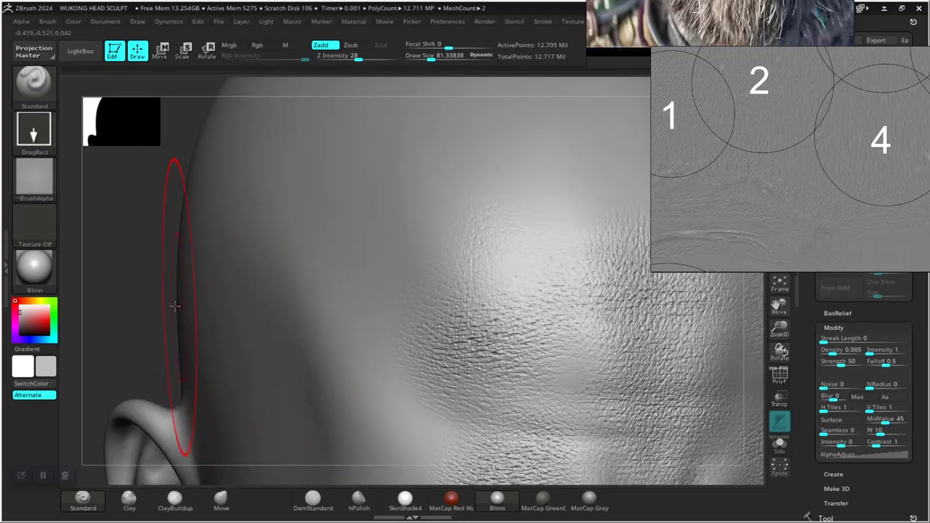
pyautogui.moveTo(147, 312); pyautogui.dragTo(151, 282)
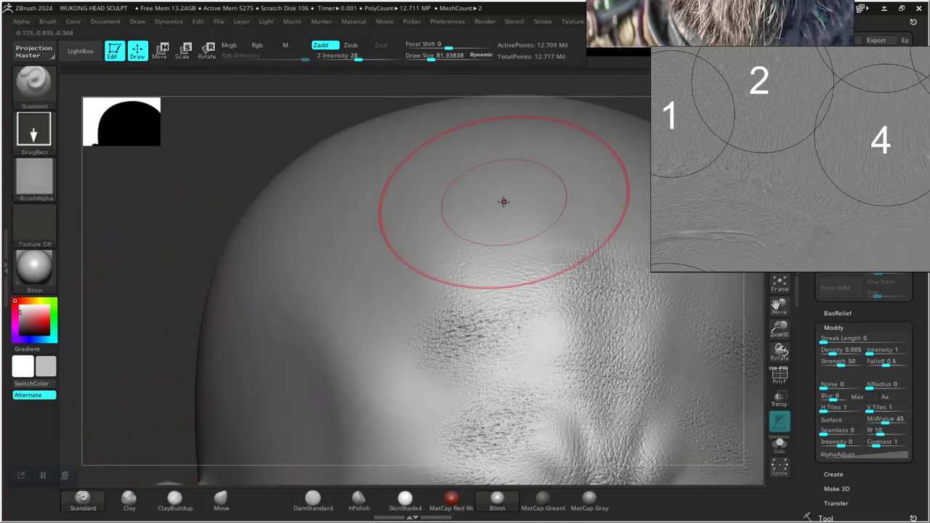
pyautogui.moveTo(735, 149); pyautogui.dragTo(827, 183, button='middle')
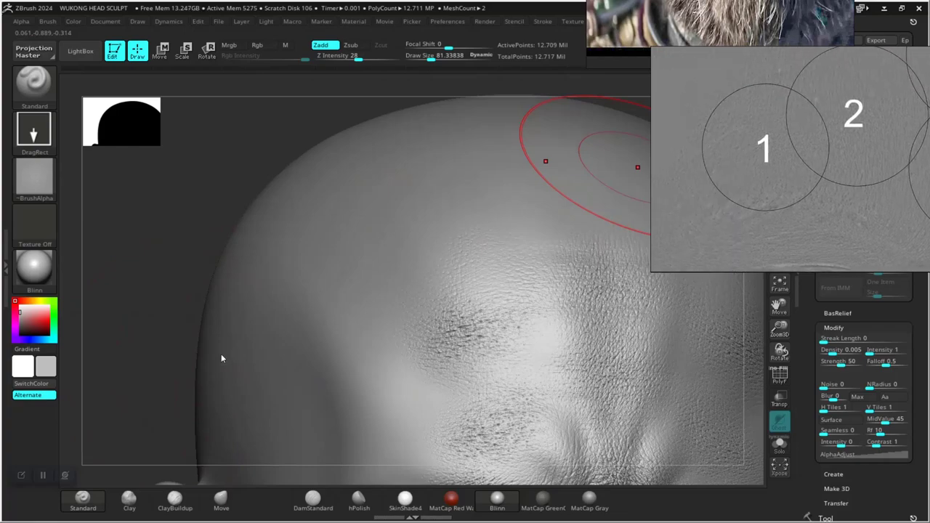
pyautogui.moveTo(150, 340)
pyautogui.keyDown('alt'); pyautogui.mouseDown()
pyautogui.moveTo(168, 349)
pyautogui.moveTo(201, 281)
pyautogui.moveTo(220, 326)
pyautogui.moveTo(222, 280)
pyautogui.moveTo(234, 333)
pyautogui.moveTo(191, 305)
pyautogui.mouseUp(); pyautogui.keyUp('alt')
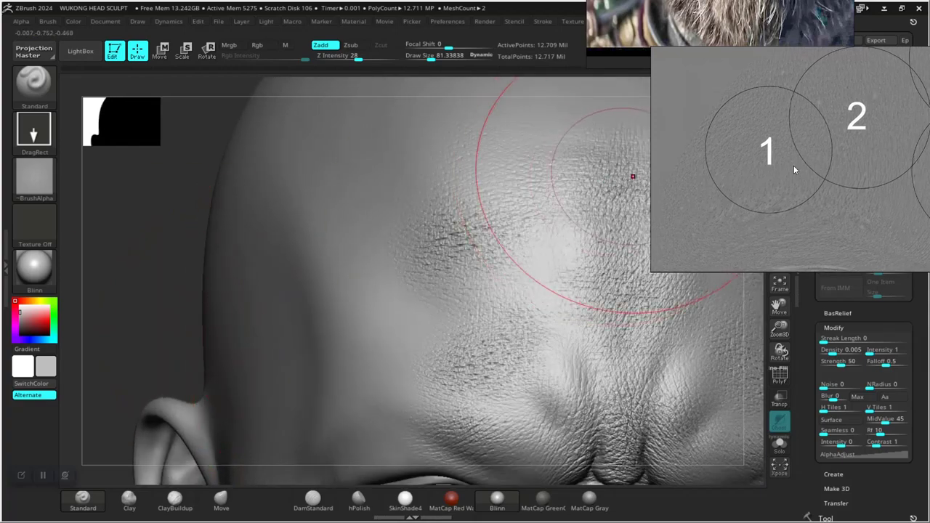
pyautogui.moveTo(793, 165); pyautogui.dragTo(809, 157)
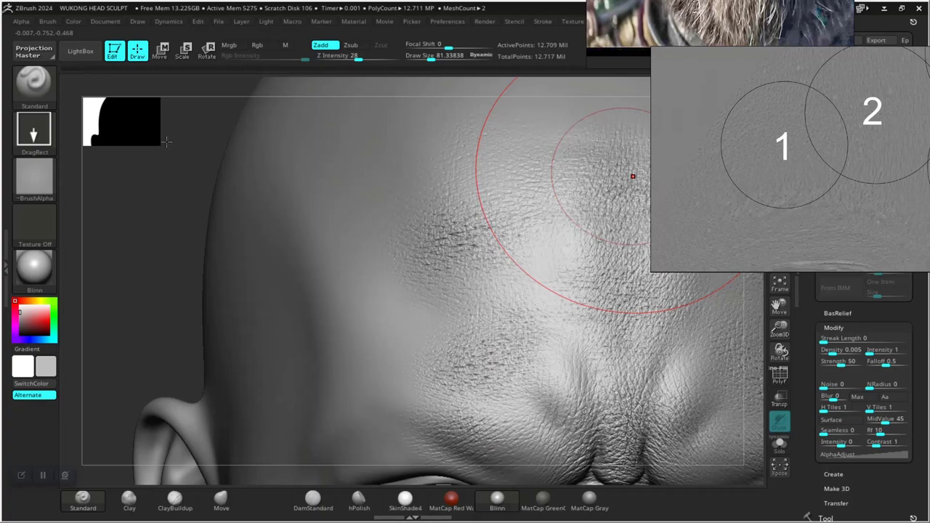
pyautogui.moveTo(201, 280); pyautogui.dragTo(205, 317)
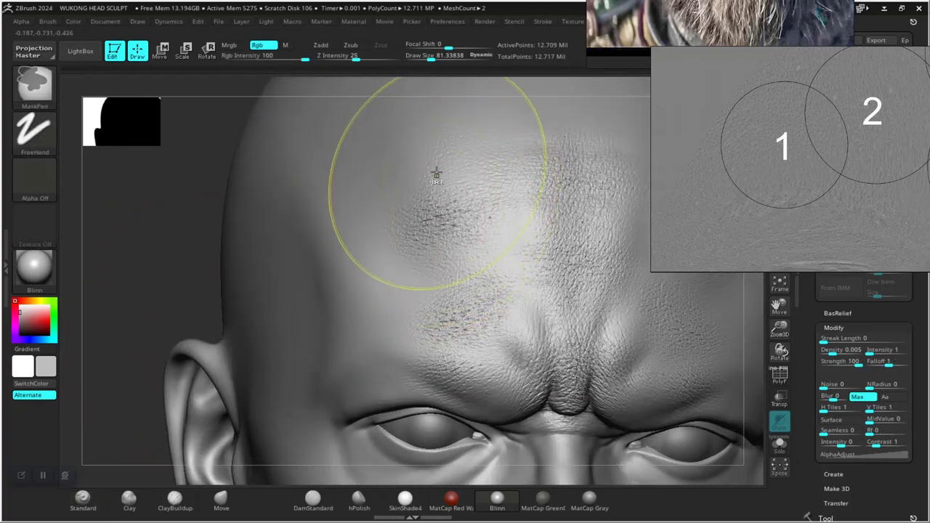
# Step: Try masking the outer edge of the upper forehead stamp and clear that mask
pyautogui.moveTo(417, 164)
pyautogui.keyDown('ctrl'); pyautogui.mouseDown()
pyautogui.moveTo(396, 191)
pyautogui.moveTo(411, 245)
pyautogui.moveTo(393, 232)
pyautogui.moveTo(380, 202)
pyautogui.moveTo(402, 172)
pyautogui.mouseUp(); pyautogui.keyUp('ctrl')
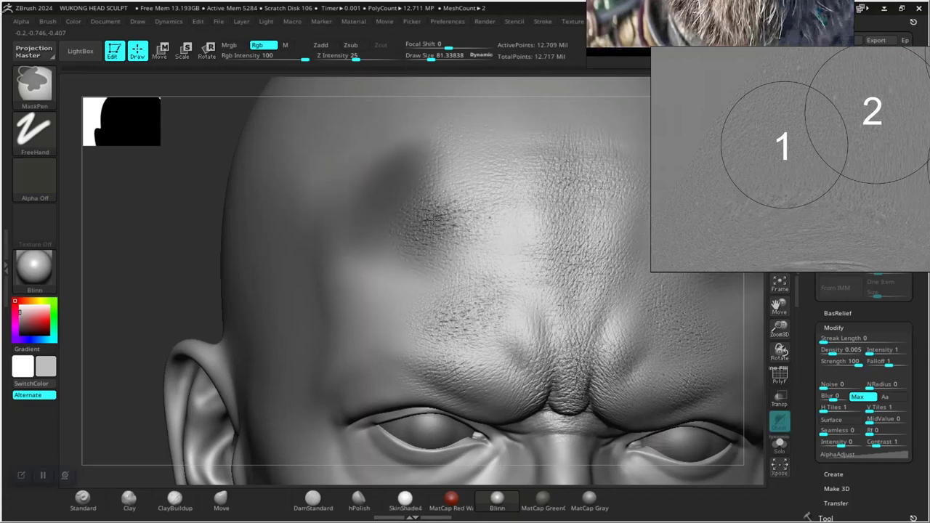
pyautogui.keyDown('ctrl'); pyautogui.moveTo(432, 218); pyautogui.dragTo(450, 155); pyautogui.keyUp('ctrl')
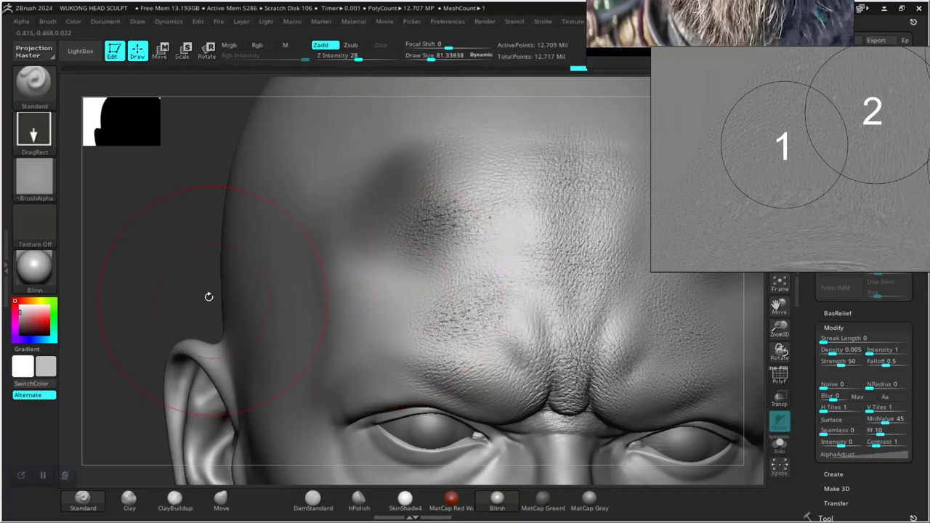
pyautogui.moveTo(177, 301)
pyautogui.mouseDown()
pyautogui.moveTo(194, 272)
pyautogui.moveTo(270, 272)
pyautogui.moveTo(271, 351)
pyautogui.mouseUp()
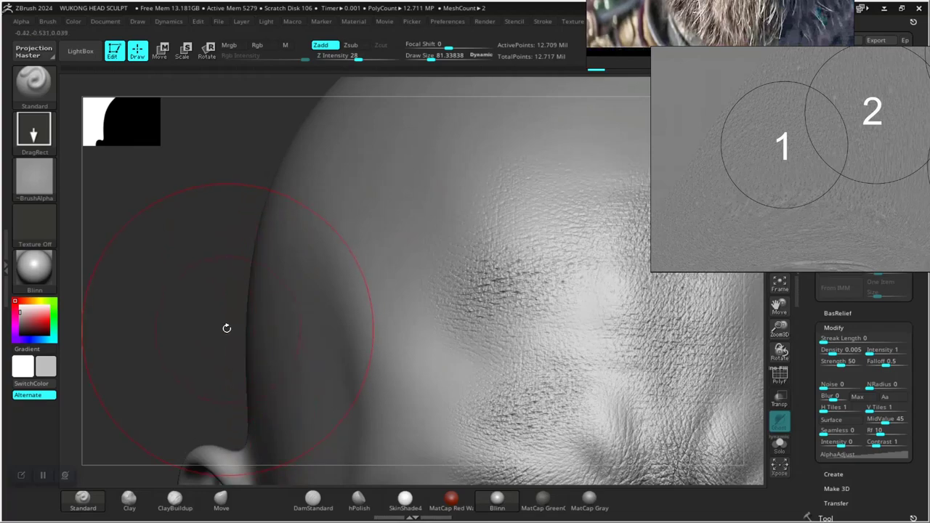
pyautogui.moveTo(202, 320); pyautogui.dragTo(213, 282)
# Step: Try stamping alpha 02 over the gap between the forehead stamps near the temple and undo it
pyautogui.moveTo(425, 307); pyautogui.dragTo(459, 311)
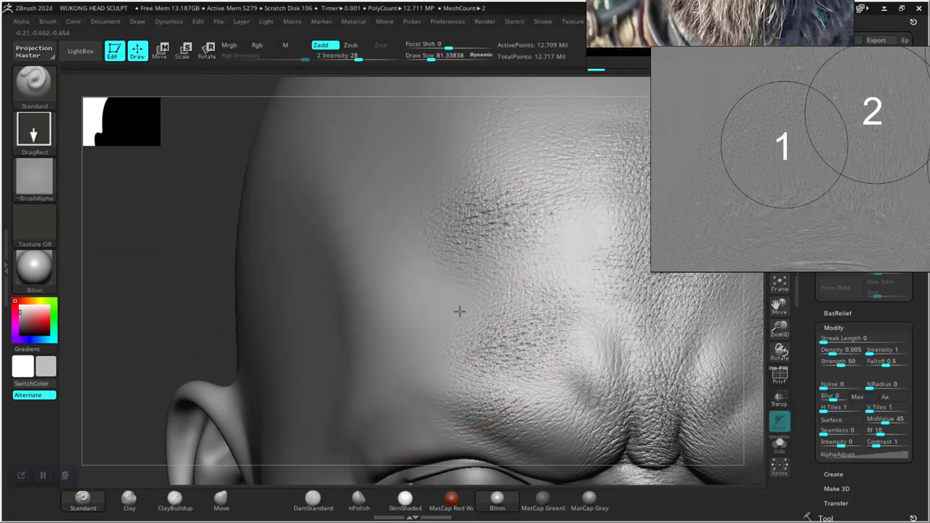
pyautogui.moveTo(491, 351); pyautogui.dragTo(615, 307)
pyautogui.press('ctrl')
pyautogui.hotkey('ctrl', 'z')
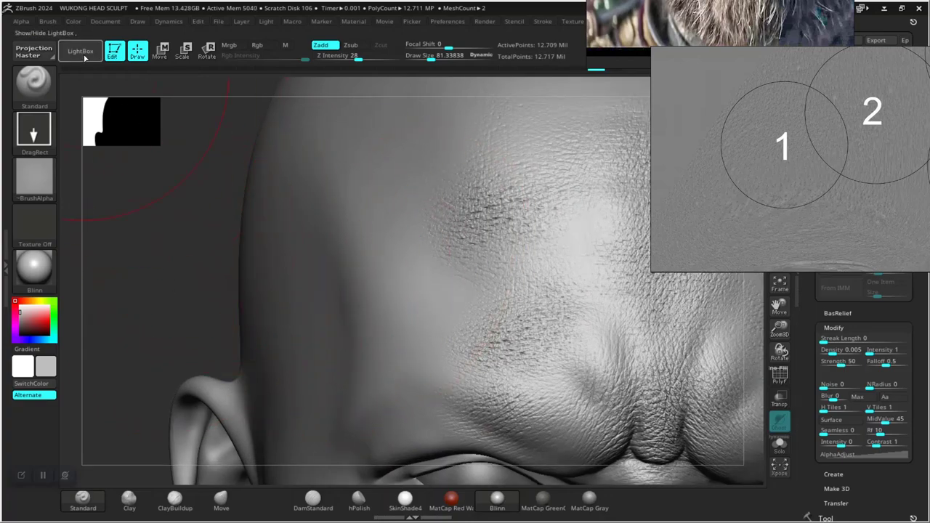
# Step: Load alpha 01.psd from the XYZ skin folder and set its MidValue to 45 and Rf to 10
pyautogui.click(81, 52)
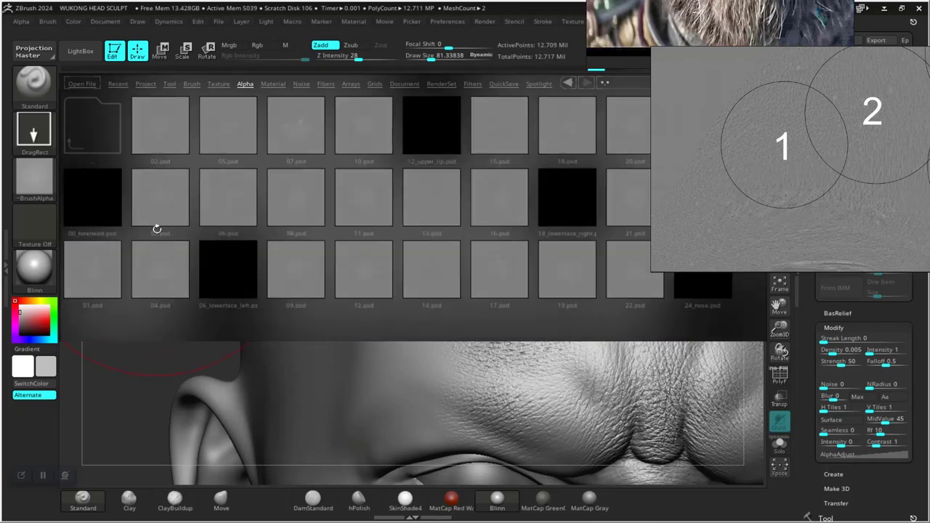
pyautogui.doubleClick(93, 284)
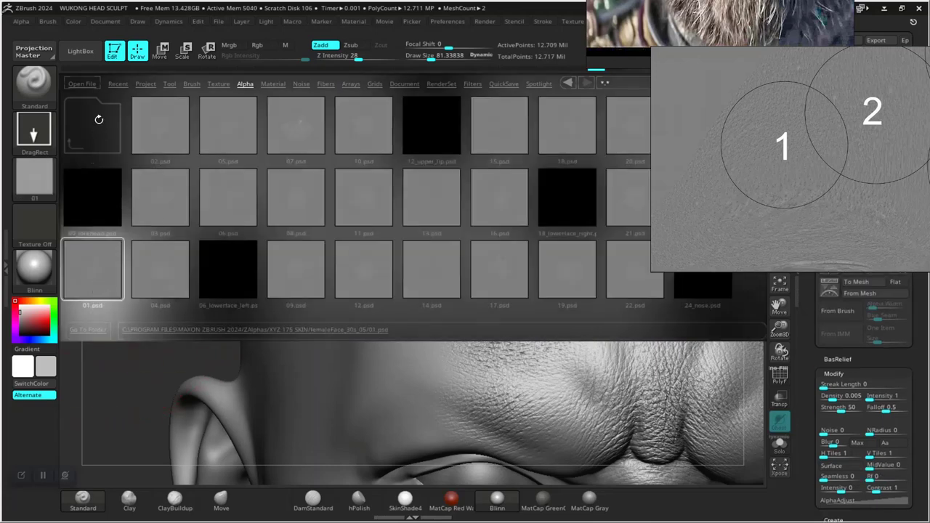
pyautogui.click(85, 54)
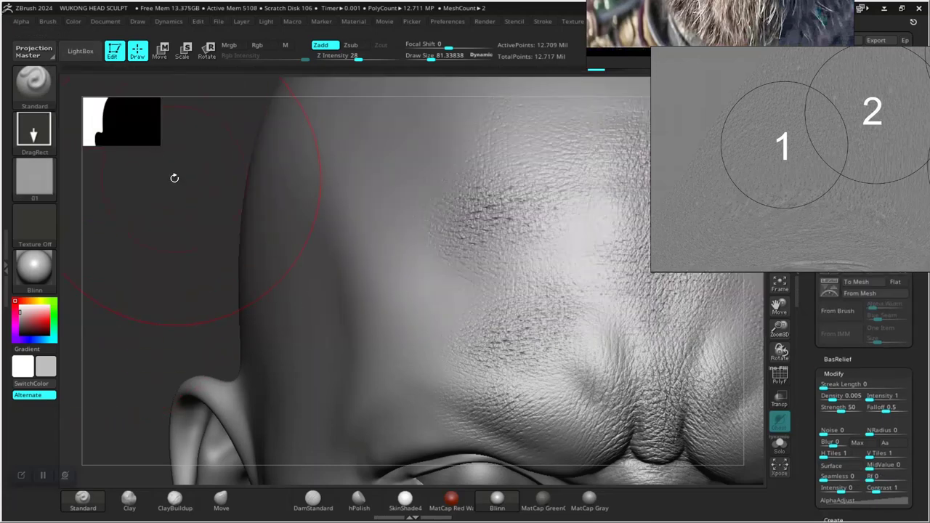
pyautogui.click(876, 464)
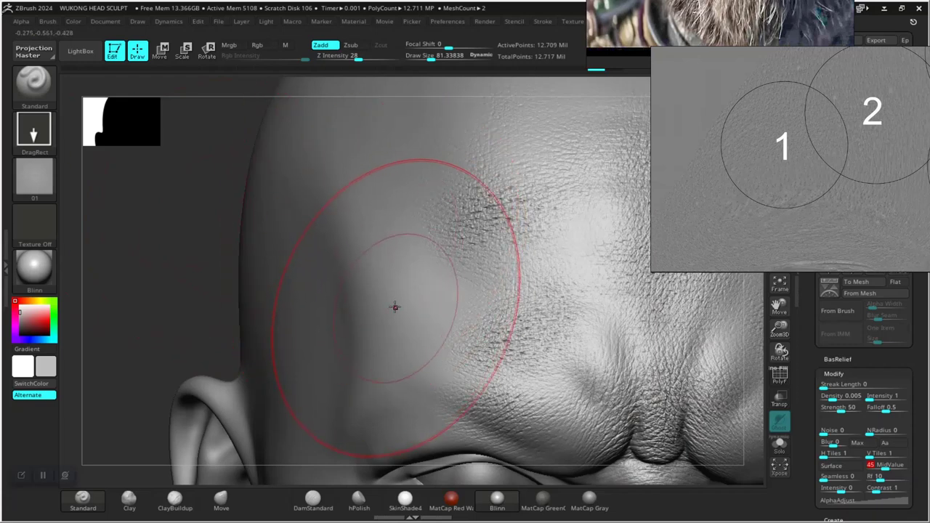
# Step: Try stamping alpha 01 over the smooth gap between the forehead stamps and the temple, check it up close and undo it
pyautogui.moveTo(396, 304)
pyautogui.mouseDown()
pyautogui.moveTo(440, 427)
pyautogui.moveTo(452, 263)
pyautogui.moveTo(468, 240)
pyautogui.mouseUp()
pyautogui.moveTo(231, 317); pyautogui.dragTo(214, 302)
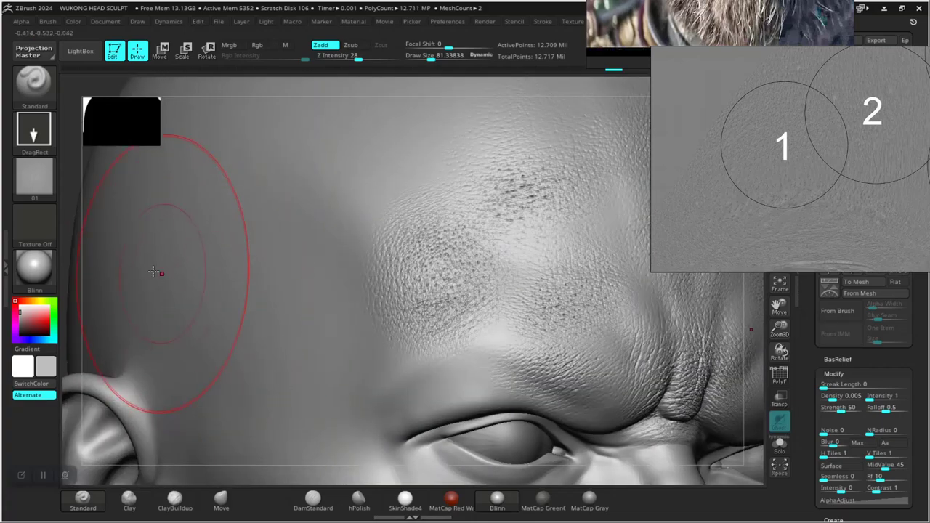
pyautogui.keyDown('alt'); pyautogui.moveTo(67, 210); pyautogui.dragTo(226, 355); pyautogui.keyUp('alt')
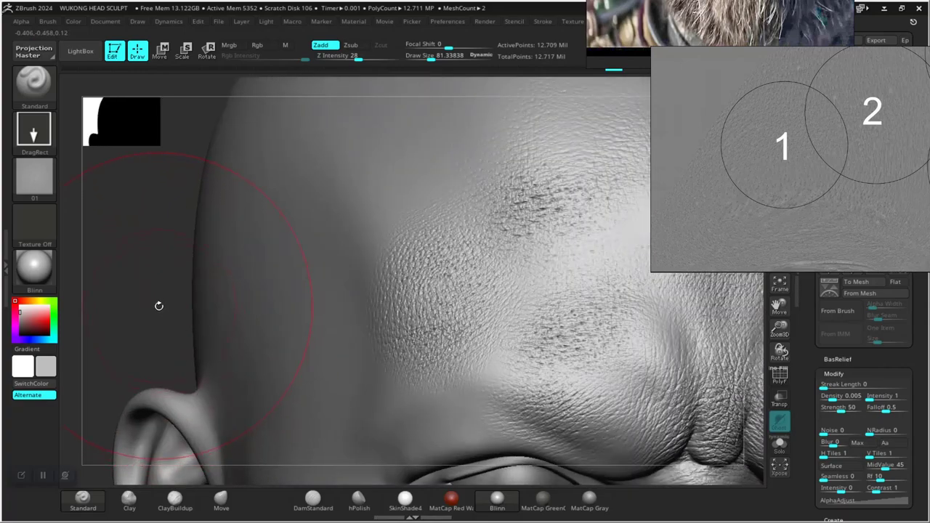
pyautogui.scroll(-3, 193, 261)
pyautogui.scroll(6, 218, 334)
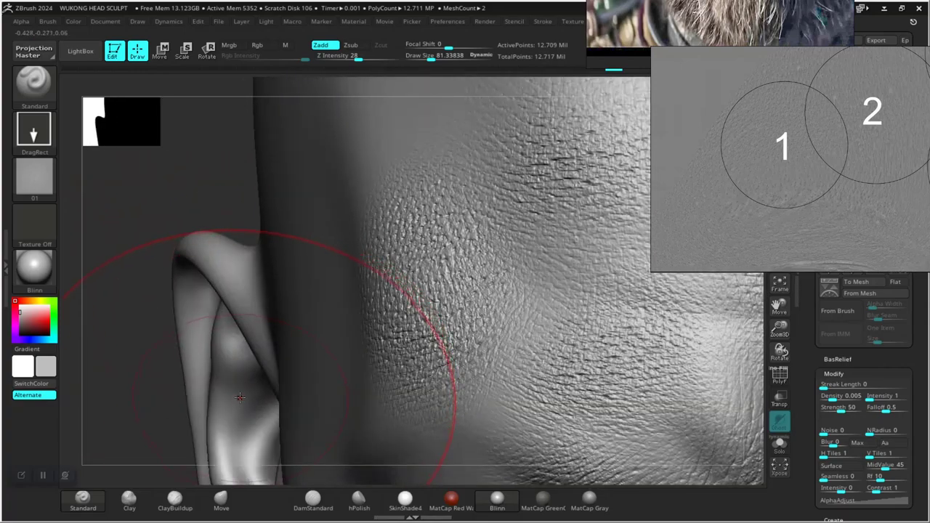
pyautogui.press('ctrl')
pyautogui.hotkey('ctrl', 'z')
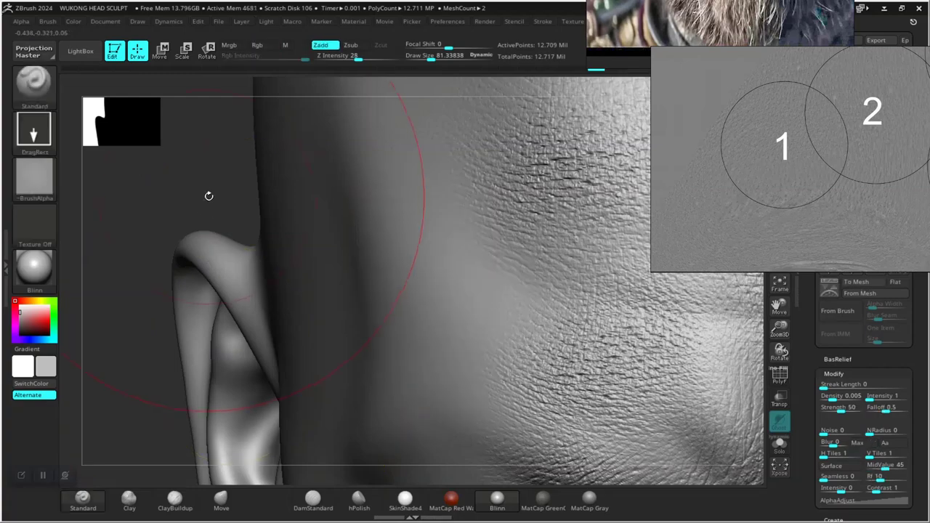
# Step: Try a second alpha 01 stamp over the temple gap, oriented down toward the brow, and undo it
pyautogui.keyDown('alt'); pyautogui.moveTo(207, 194); pyautogui.dragTo(226, 268); pyautogui.keyUp('alt')
pyautogui.keyDown('alt'); pyautogui.moveTo(227, 301); pyautogui.dragTo(222, 348); pyautogui.keyUp('alt')
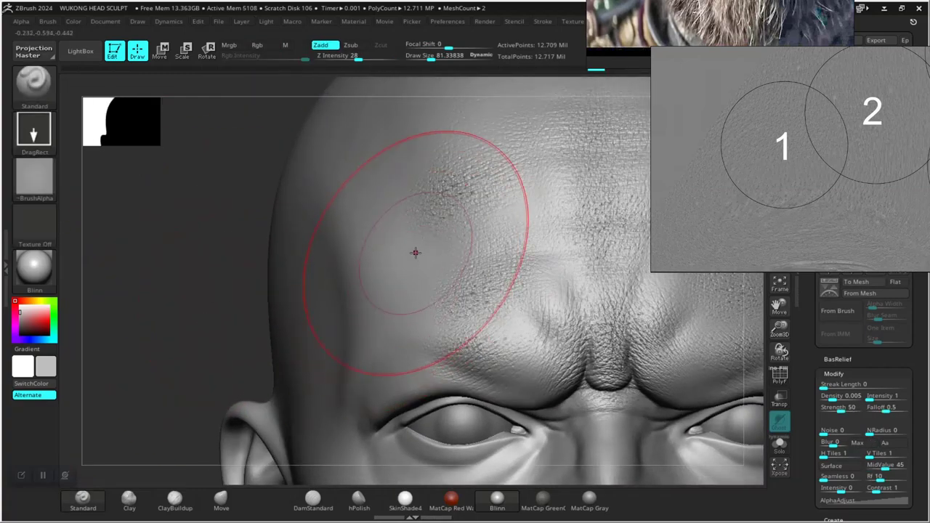
pyautogui.moveTo(415, 249); pyautogui.dragTo(440, 335)
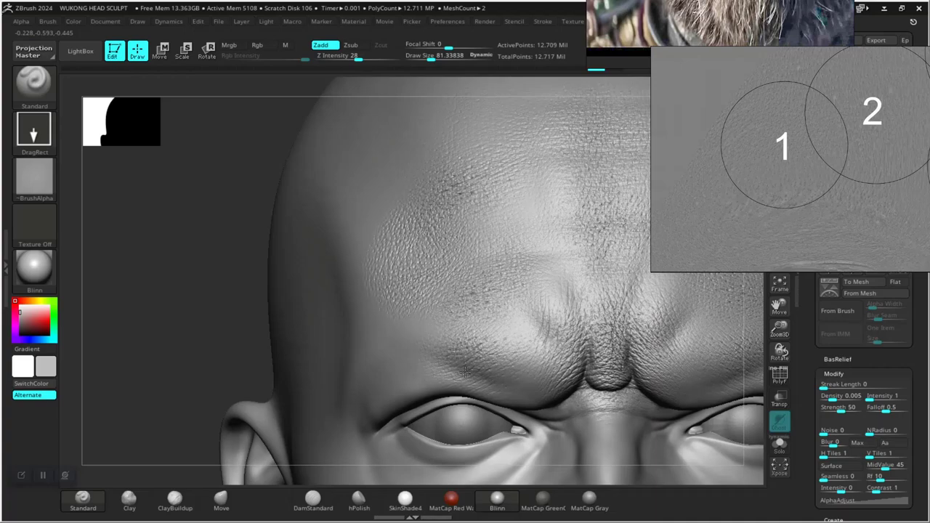
pyautogui.moveTo(217, 311)
pyautogui.mouseDown()
pyautogui.moveTo(232, 319)
pyautogui.moveTo(227, 323)
pyautogui.mouseUp()
pyautogui.press('ctrl')
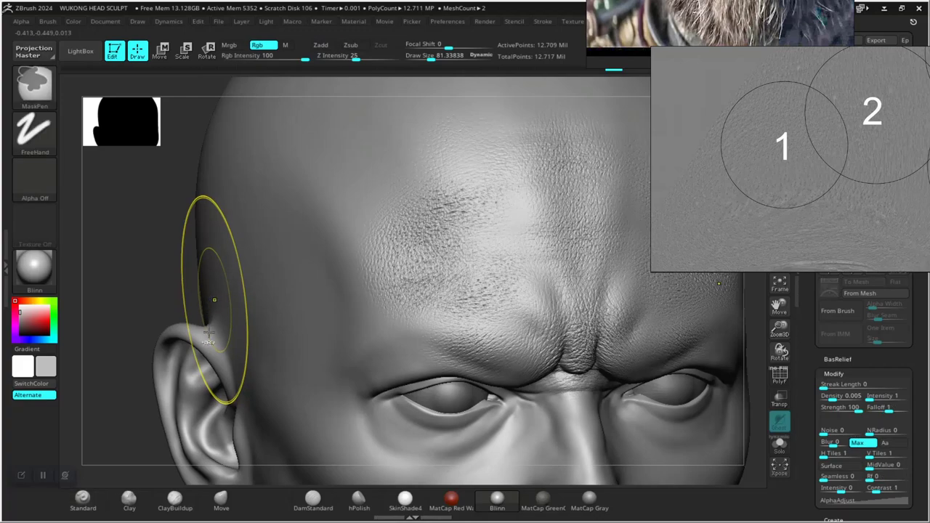
pyautogui.hotkey('ctrl', 'z')
# Step: Try a larger alpha 01 stamp reaching from the upper forehead stamp to the outer brow, inspect its coverage and undo it
pyautogui.moveTo(170, 274); pyautogui.dragTo(183, 243)
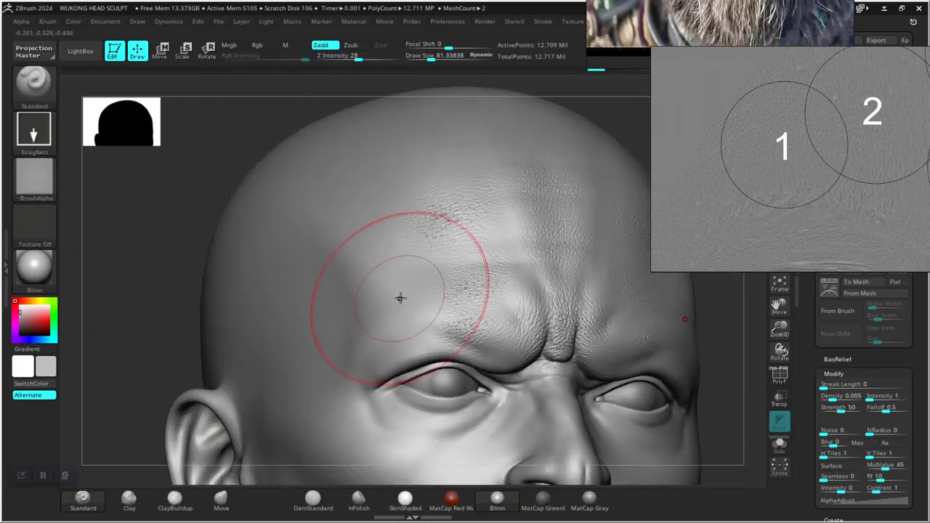
pyautogui.moveTo(433, 377); pyautogui.dragTo(436, 388)
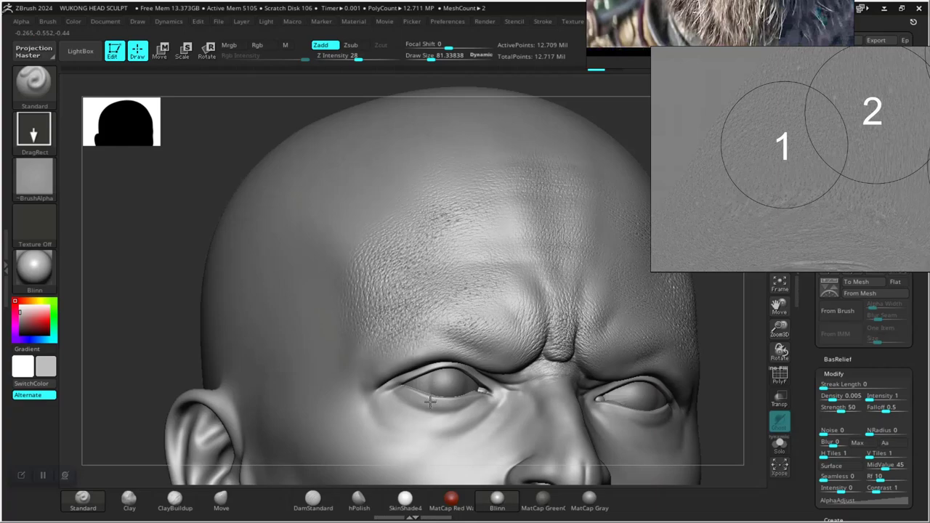
pyautogui.moveTo(187, 267); pyautogui.dragTo(159, 321)
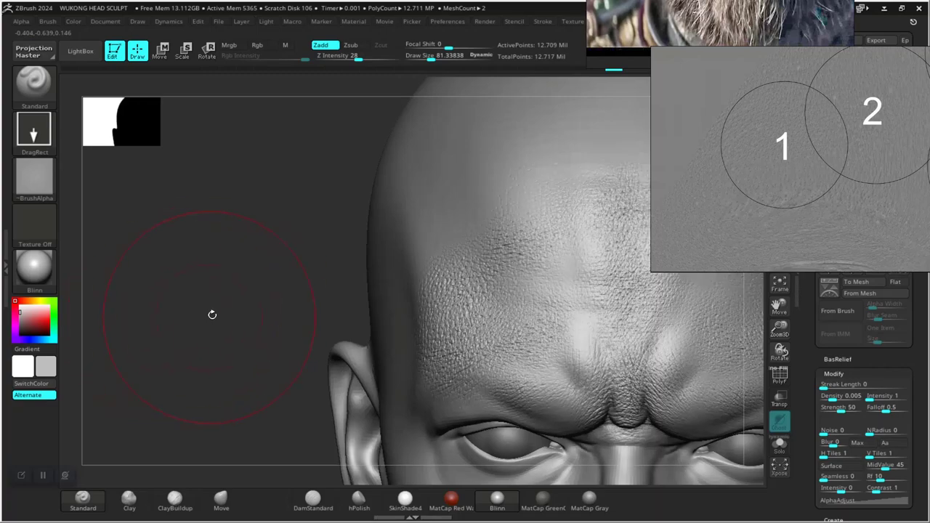
pyautogui.moveTo(220, 299)
pyautogui.mouseDown()
pyautogui.moveTo(197, 290)
pyautogui.moveTo(238, 358)
pyautogui.moveTo(230, 375)
pyautogui.mouseUp()
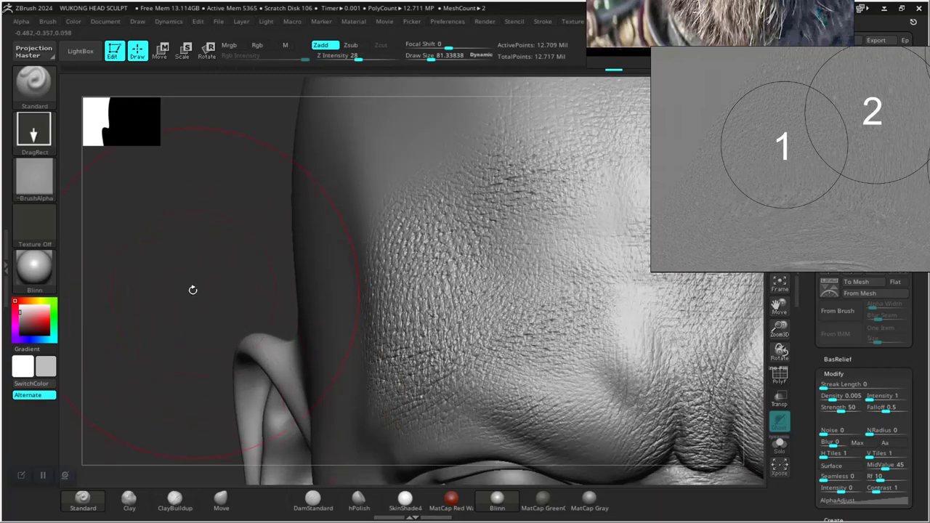
pyautogui.moveTo(192, 290); pyautogui.dragTo(216, 299)
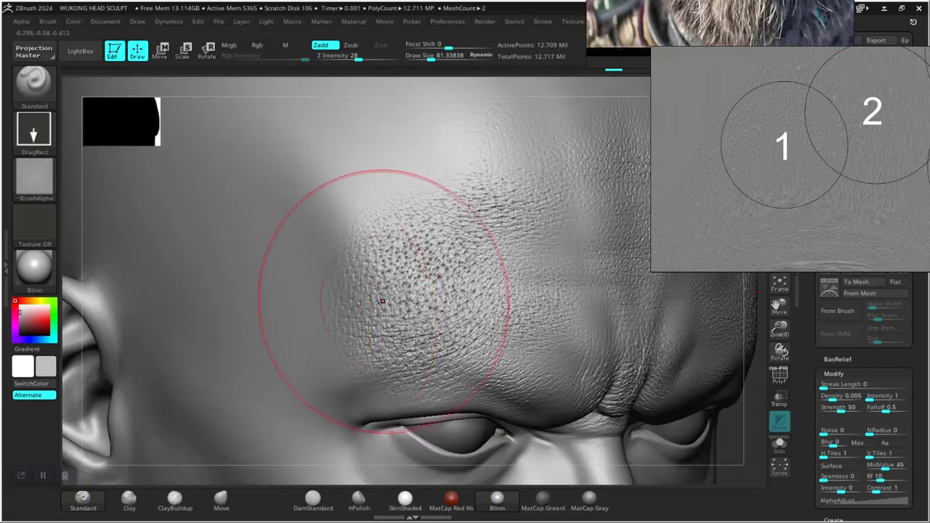
pyautogui.press('ctrl')
pyautogui.hotkey('ctrl', 'z')
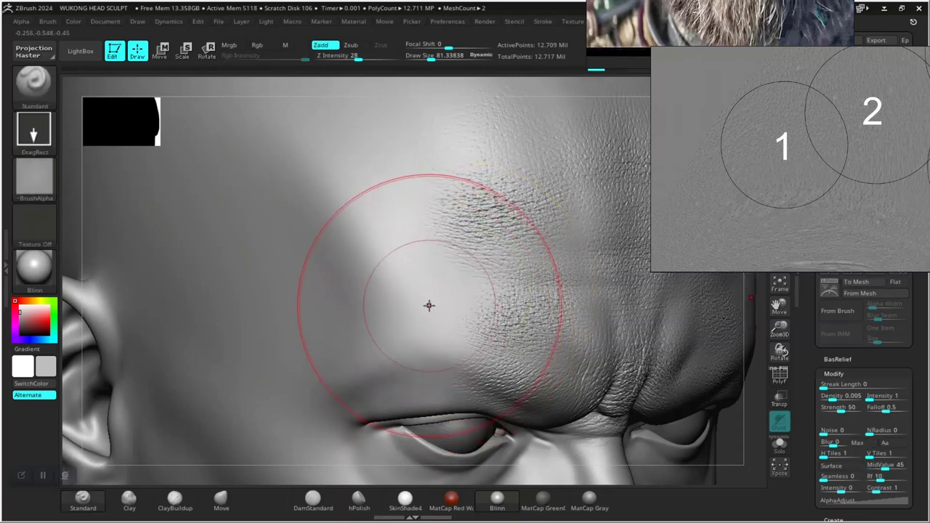
# Step: Load alpha 02.psd from the femaleFace_20s_01 folder and set its MidValue to 45 and Rf to 1
pyautogui.click(69, 57)
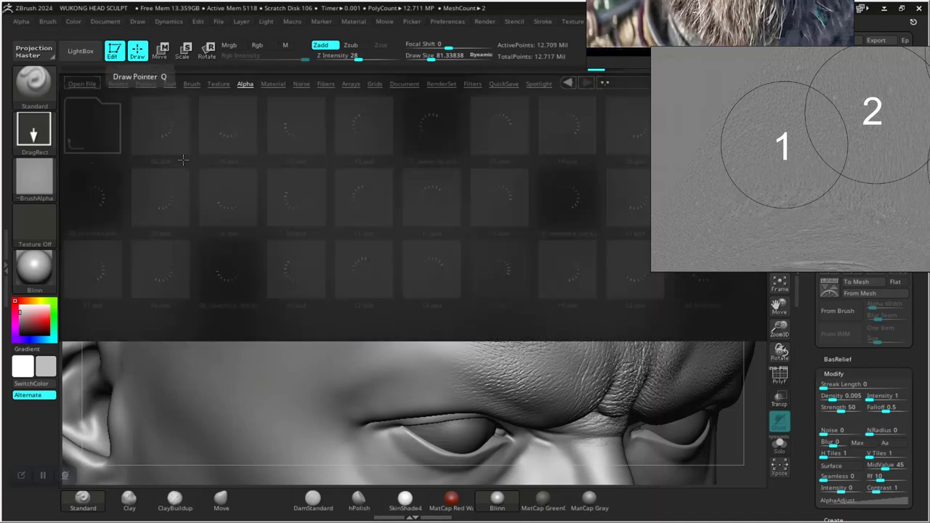
pyautogui.click(98, 142)
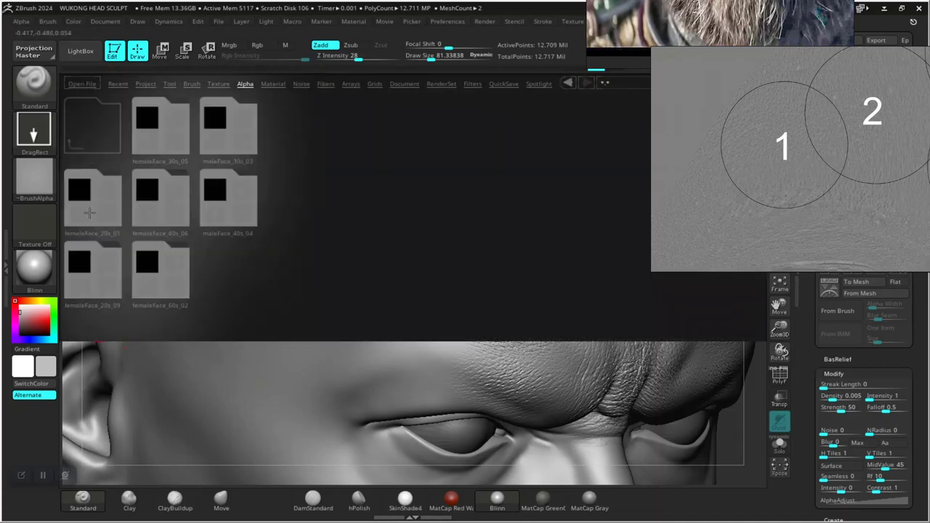
pyautogui.click(88, 212)
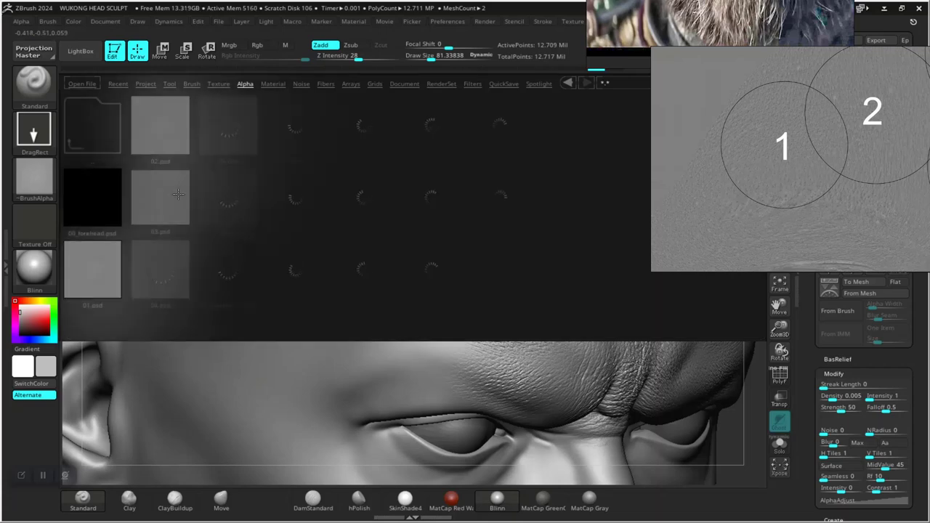
pyautogui.doubleClick(167, 137)
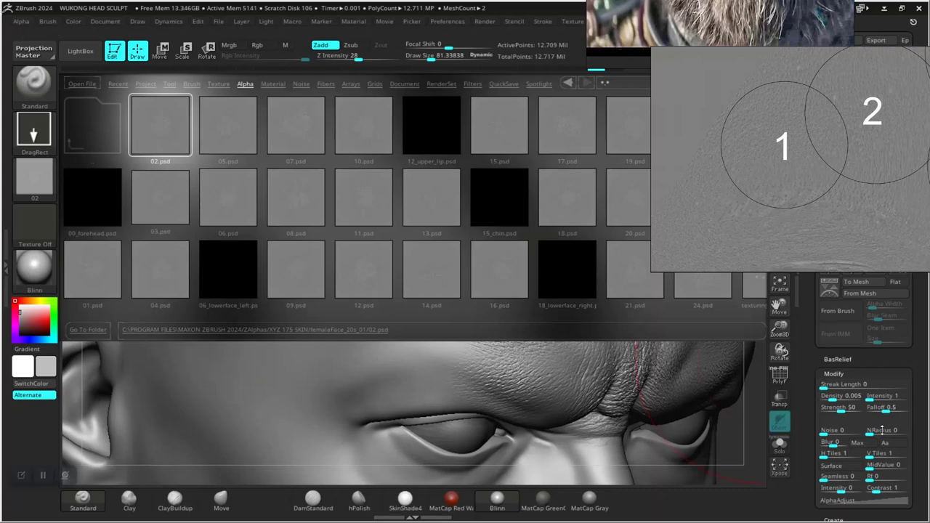
pyautogui.moveTo(802, 437); pyautogui.dragTo(805, 367)
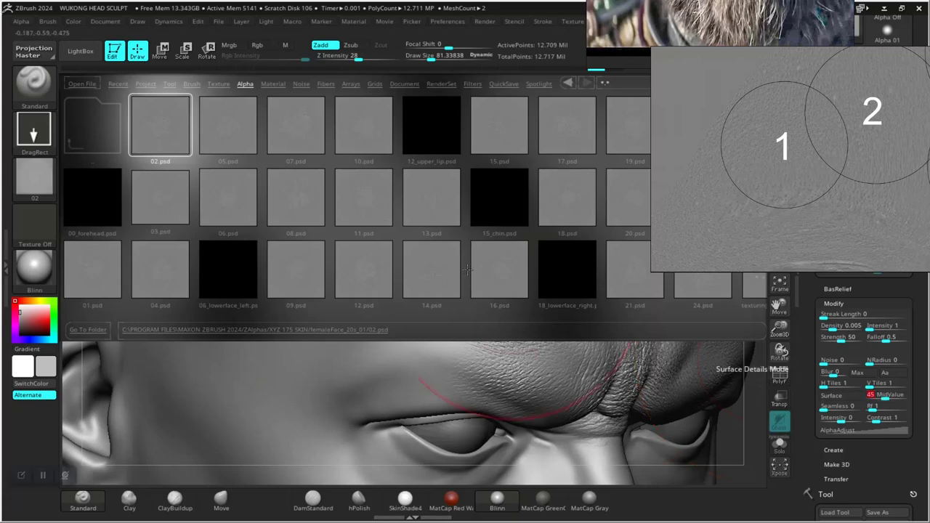
pyautogui.click(76, 58)
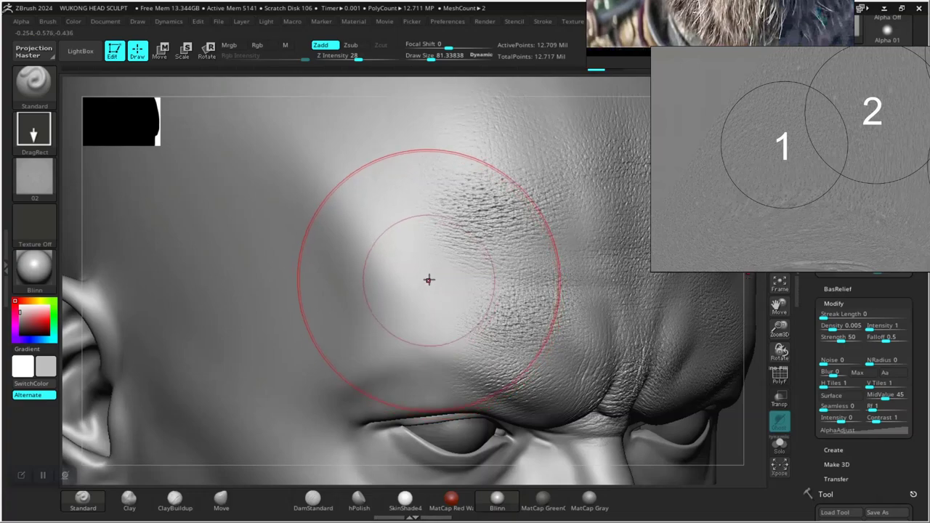
# Step: Set Z Intensity to 16 and stamp alpha 02 over the smooth gap between the forehead stamps and the temple
pyautogui.moveTo(429, 279)
pyautogui.mouseDown()
pyautogui.moveTo(445, 358)
pyautogui.moveTo(476, 405)
pyautogui.moveTo(526, 400)
pyautogui.moveTo(553, 357)
pyautogui.mouseUp()
pyautogui.hotkey('ctrl', 'z')
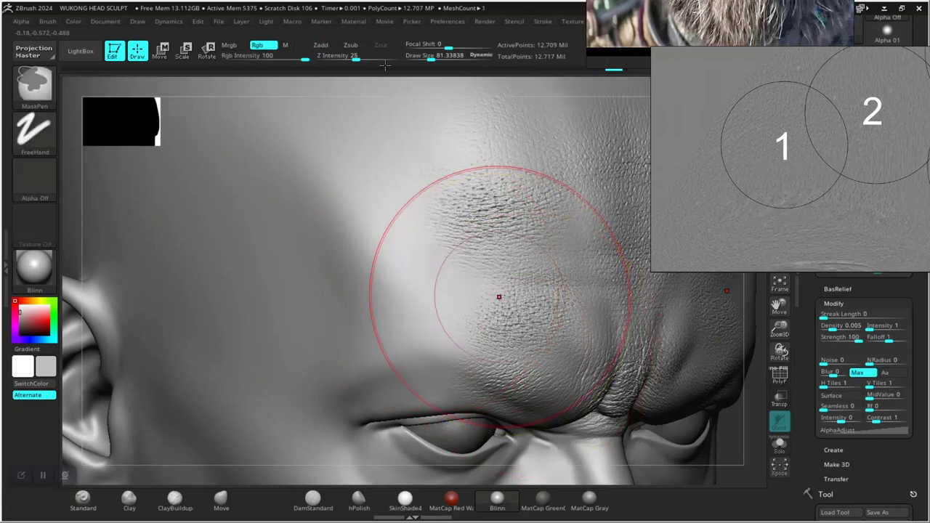
pyautogui.moveTo(349, 58); pyautogui.dragTo(347, 57)
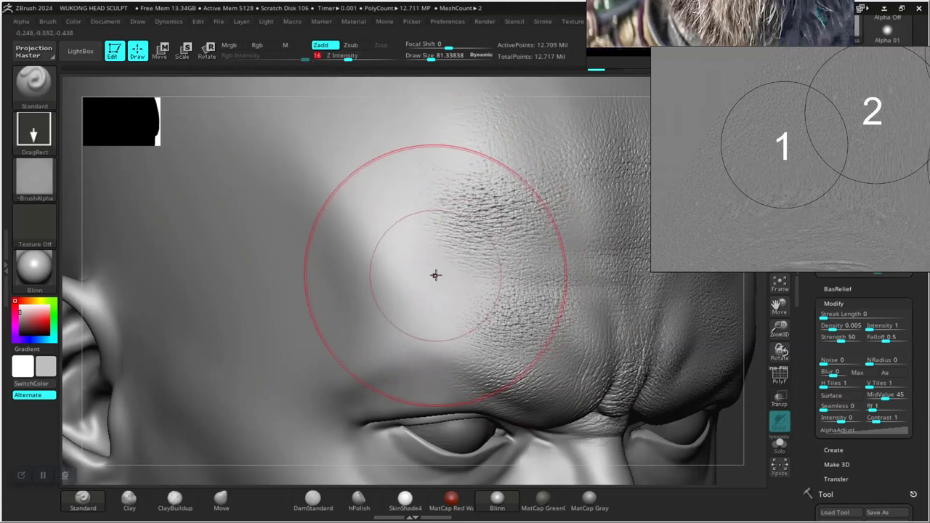
pyautogui.moveTo(504, 374)
pyautogui.mouseDown()
pyautogui.moveTo(582, 333)
pyautogui.moveTo(603, 282)
pyautogui.moveTo(582, 272)
pyautogui.mouseUp()
pyautogui.moveTo(738, 454); pyautogui.dragTo(664, 434)
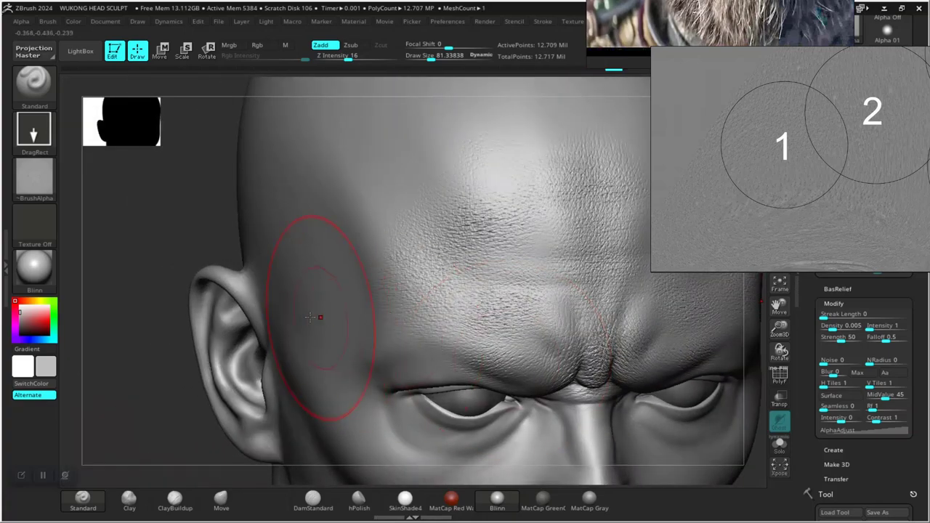
pyautogui.moveTo(183, 245)
pyautogui.keyDown('alt'); pyautogui.mouseDown()
pyautogui.moveTo(202, 284)
pyautogui.moveTo(214, 275)
pyautogui.moveTo(236, 324)
pyautogui.mouseUp(); pyautogui.keyUp('alt')
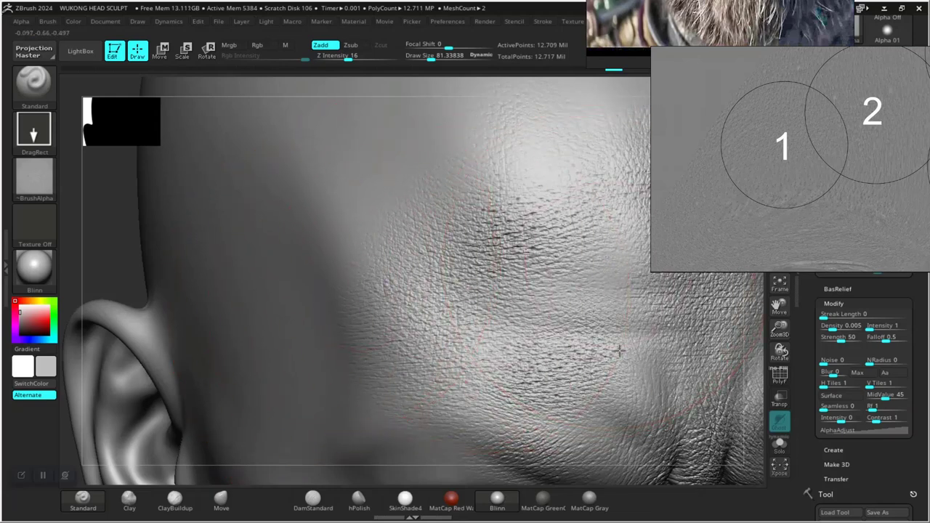
# Step: Stamp alpha 02 again across the side of the forehead to blend the upper and lower stamps together
pyautogui.moveTo(597, 267); pyautogui.dragTo(633, 344)
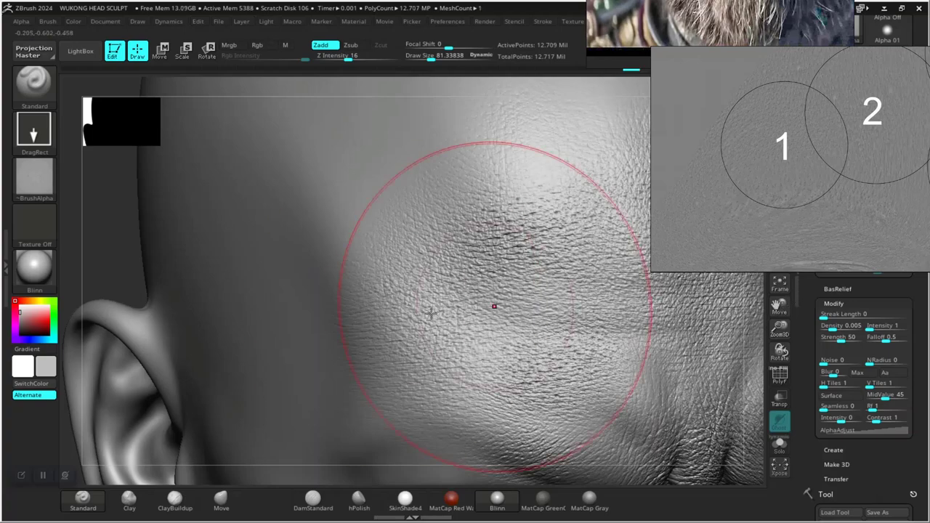
pyautogui.keyDown('alt'); pyautogui.moveTo(117, 276); pyautogui.dragTo(174, 382); pyautogui.keyUp('alt')
pyautogui.keyDown('alt'); pyautogui.moveTo(240, 390); pyautogui.dragTo(298, 419); pyautogui.keyUp('alt')
pyautogui.moveTo(228, 330); pyautogui.dragTo(197, 322)
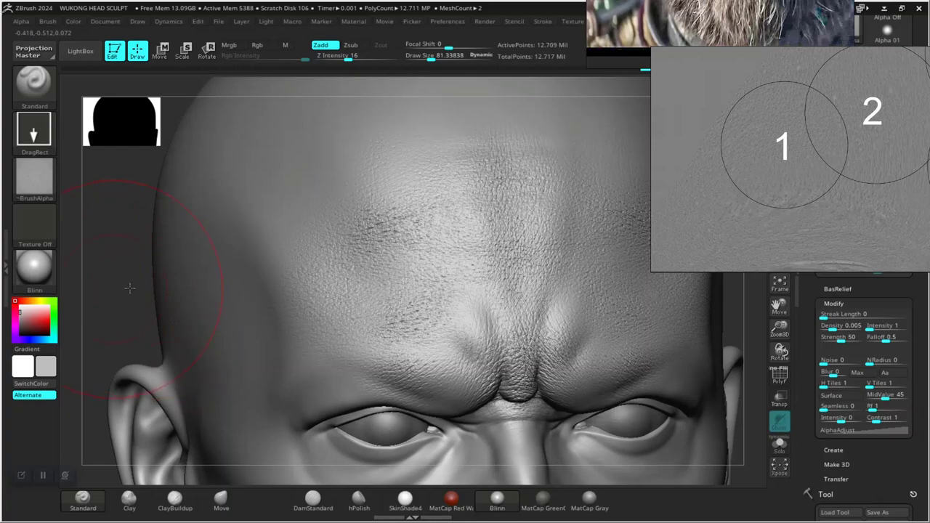
# Step: Check the temple from the side and undo the last stamp
pyautogui.moveTo(129, 289); pyautogui.dragTo(207, 282)
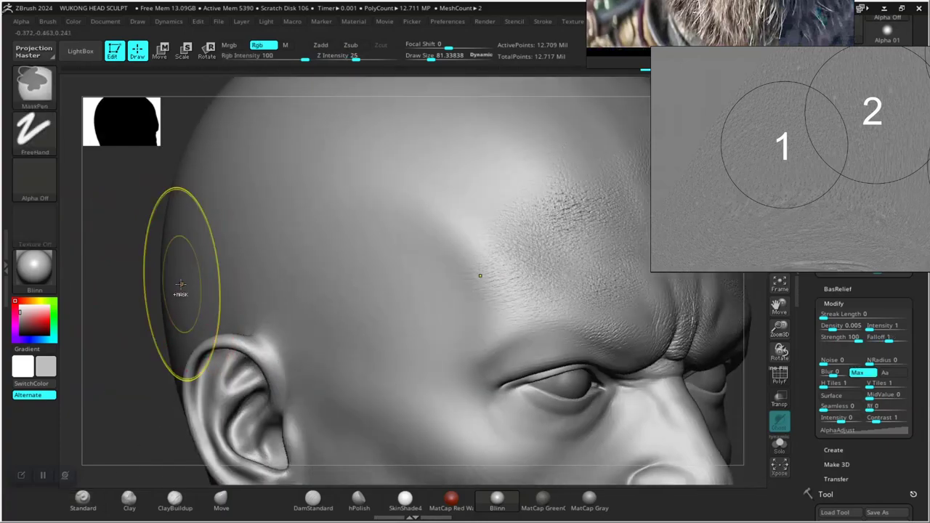
pyautogui.hotkey('ctrl', 'z')
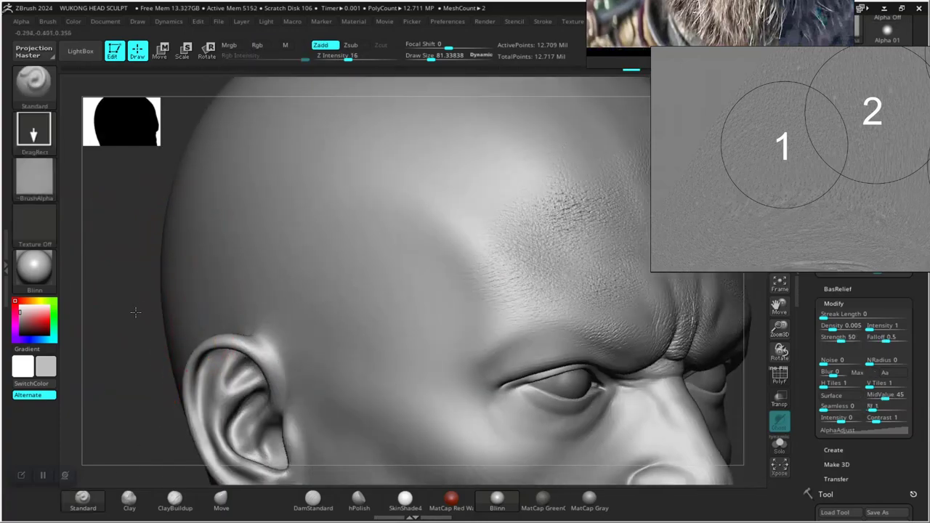
pyautogui.press('ctrl')
pyautogui.hotkey('ctrl', 'z')
pyautogui.moveTo(149, 373); pyautogui.dragTo(83, 373)
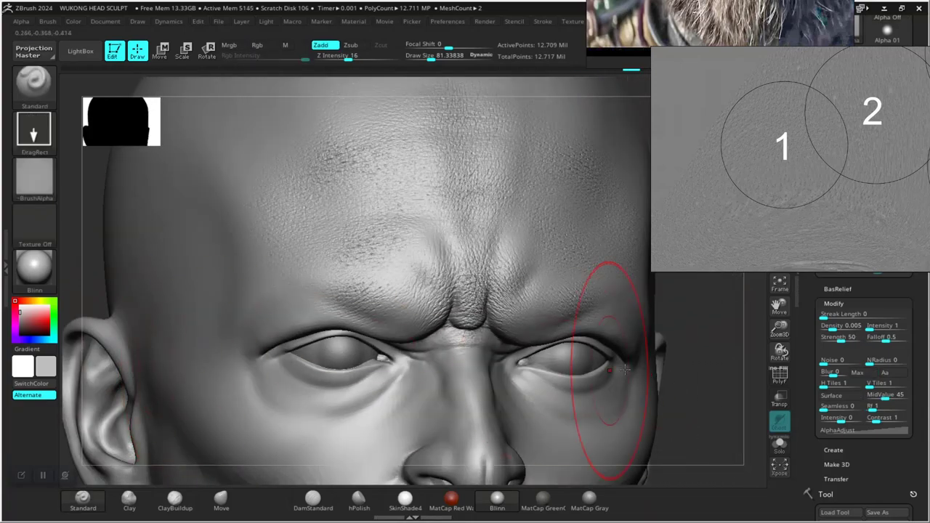
# Step: Stamp alpha 02 symmetrically over the raised bumps above the inner brows and check the frown area up close
pyautogui.moveTo(708, 363)
pyautogui.mouseDown()
pyautogui.moveTo(702, 383)
pyautogui.moveTo(703, 349)
pyautogui.mouseUp()
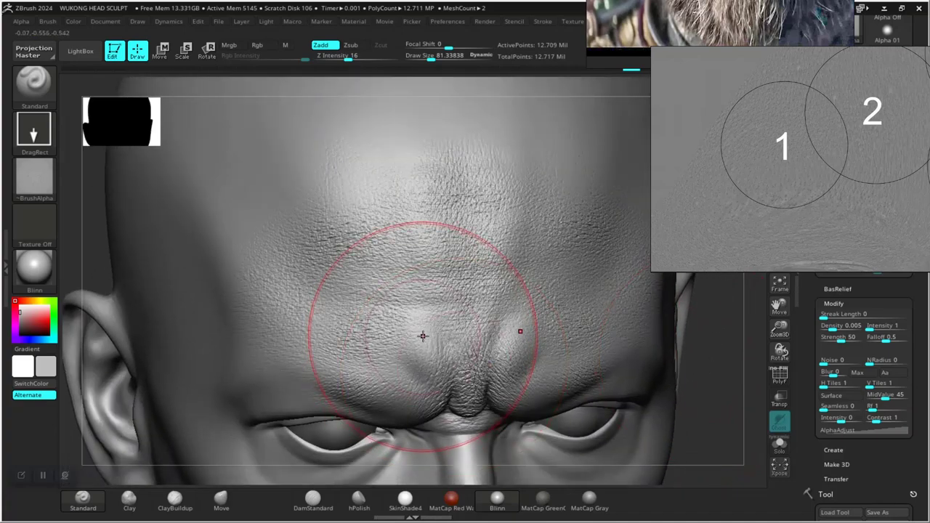
pyautogui.moveTo(510, 327); pyautogui.dragTo(592, 353)
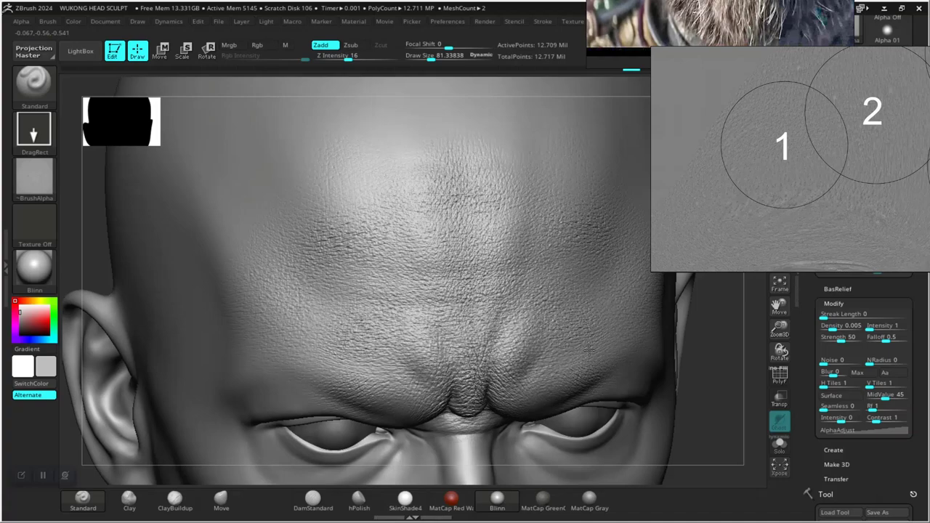
pyautogui.keyDown('alt'); pyautogui.moveTo(719, 404); pyautogui.dragTo(726, 437); pyautogui.keyUp('alt')
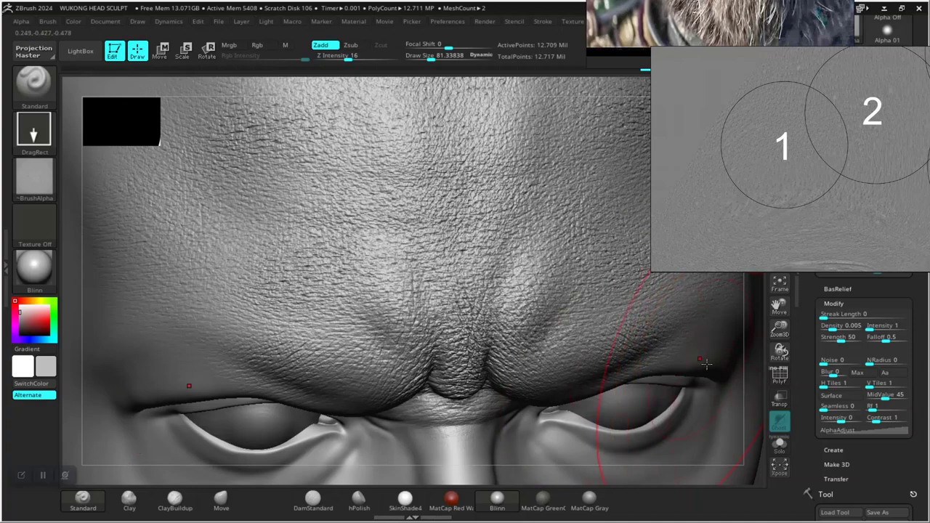
pyautogui.moveTo(760, 469)
pyautogui.mouseDown()
pyautogui.moveTo(709, 394)
pyautogui.moveTo(751, 449)
pyautogui.mouseUp()
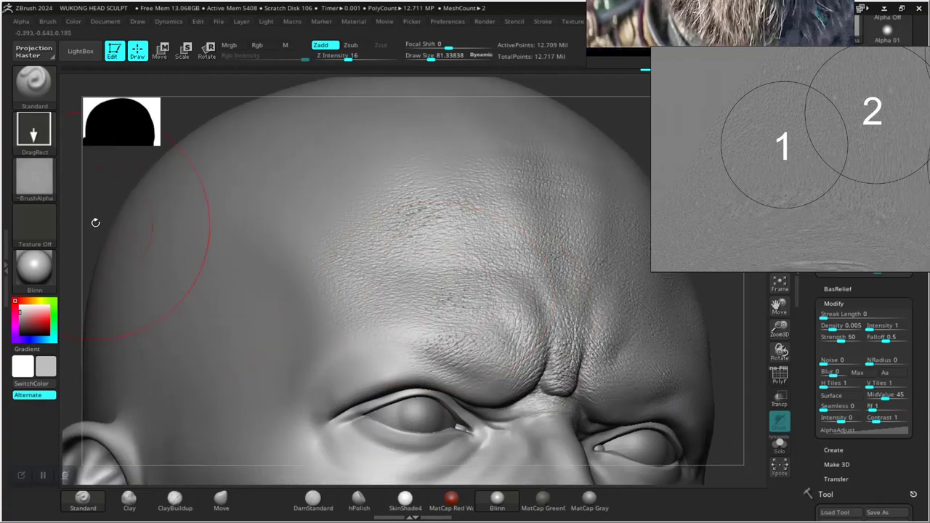
# Step: Stamp alpha 02 over the smooth area above the outer end of the brow
pyautogui.moveTo(95, 223)
pyautogui.mouseDown()
pyautogui.moveTo(178, 245)
pyautogui.moveTo(281, 239)
pyautogui.mouseUp()
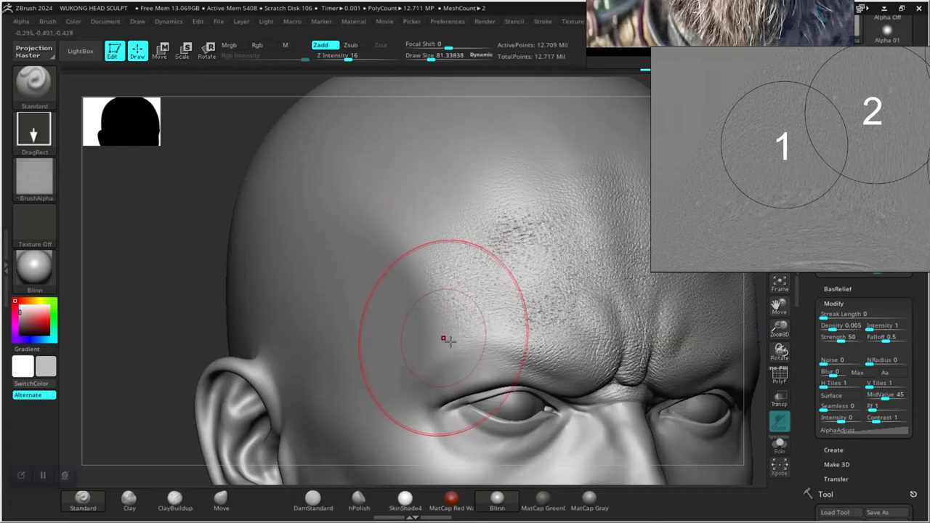
pyautogui.moveTo(193, 257)
pyautogui.keyDown('alt'); pyautogui.mouseDown()
pyautogui.moveTo(223, 191)
pyautogui.moveTo(280, 291)
pyautogui.mouseUp(); pyautogui.keyUp('alt')
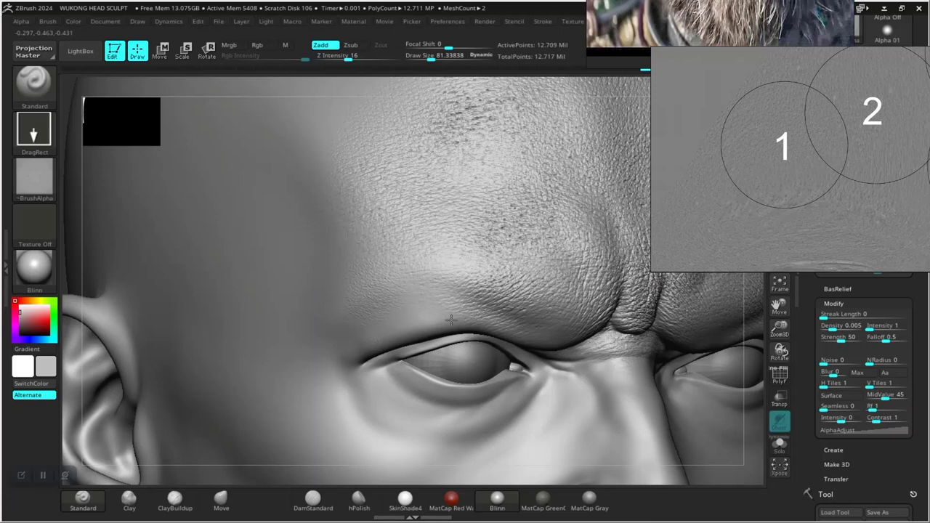
pyautogui.press('ctrl')
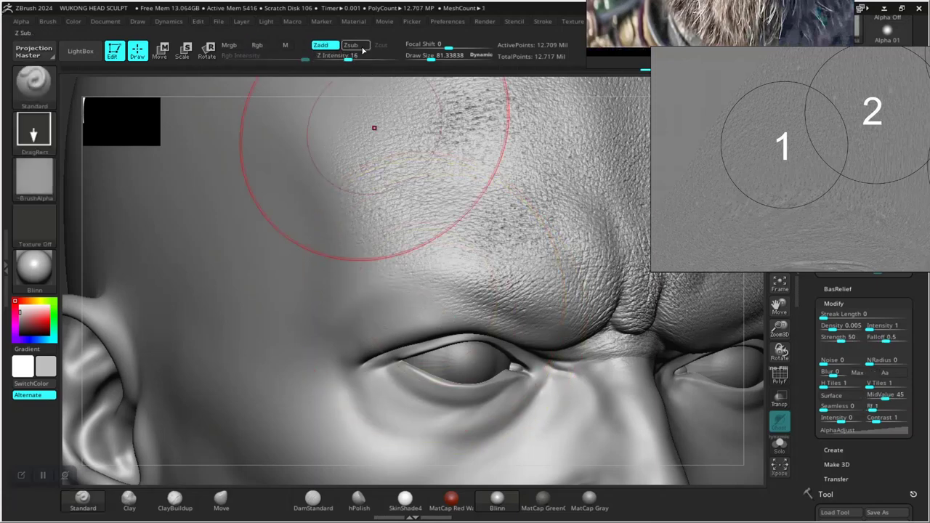
# Step: Set the Z Intensity to 21 and stamp the skin alpha over the smooth area between the outer brow and the temple
pyautogui.moveTo(353, 56); pyautogui.dragTo(354, 56)
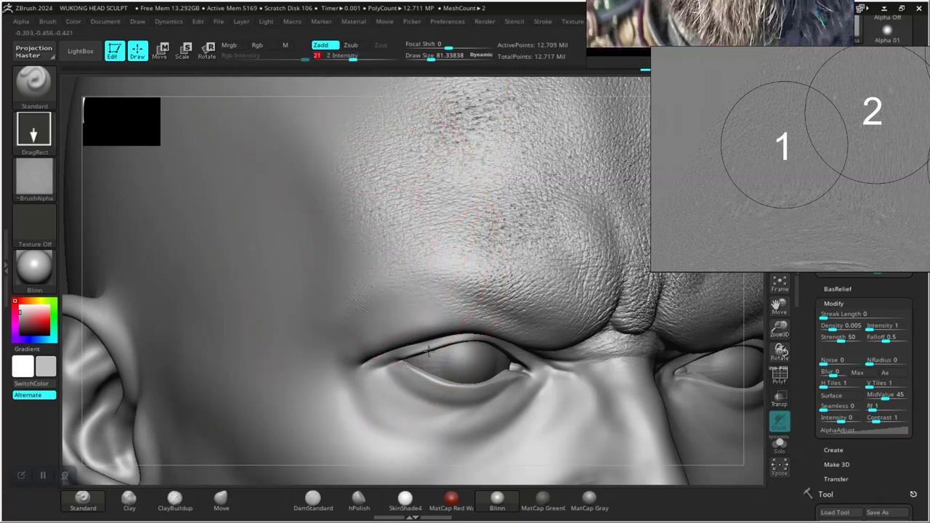
pyautogui.moveTo(455, 350)
pyautogui.mouseDown()
pyautogui.moveTo(465, 302)
pyautogui.moveTo(489, 293)
pyautogui.moveTo(495, 272)
pyautogui.mouseUp()
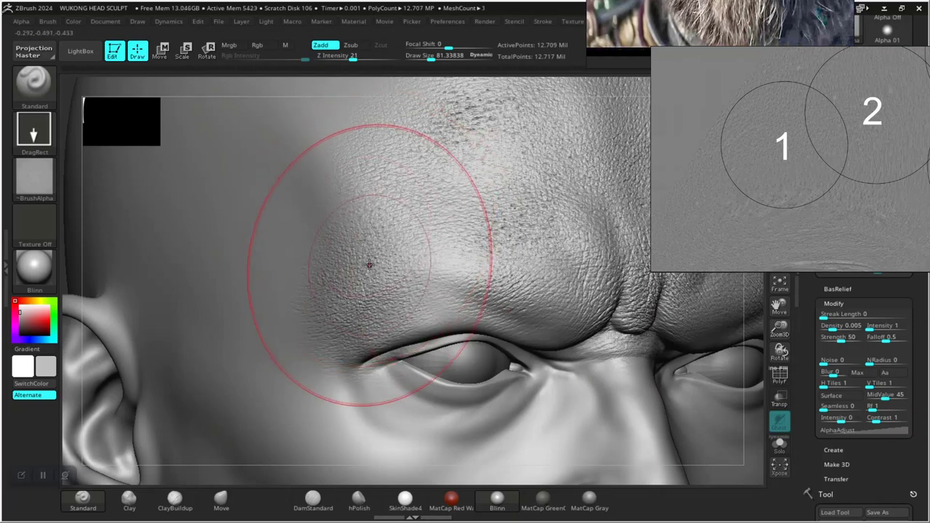
pyautogui.keyDown('alt'); pyautogui.moveTo(63, 270); pyautogui.dragTo(63, 243); pyautogui.keyUp('alt')
pyautogui.keyDown('alt'); pyautogui.moveTo(143, 289); pyautogui.dragTo(217, 372); pyautogui.keyUp('alt')
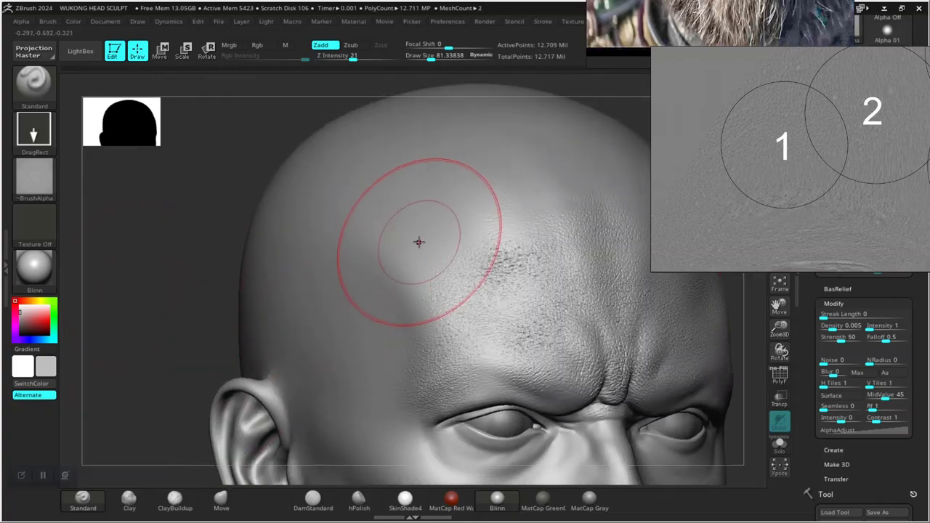
# Step: Stamp the skin alpha over the upper side of the forehead near the hairline and over the bare temple
pyautogui.moveTo(199, 239)
pyautogui.mouseDown()
pyautogui.moveTo(231, 252)
pyautogui.moveTo(230, 267)
pyautogui.moveTo(426, 183)
pyautogui.mouseUp()
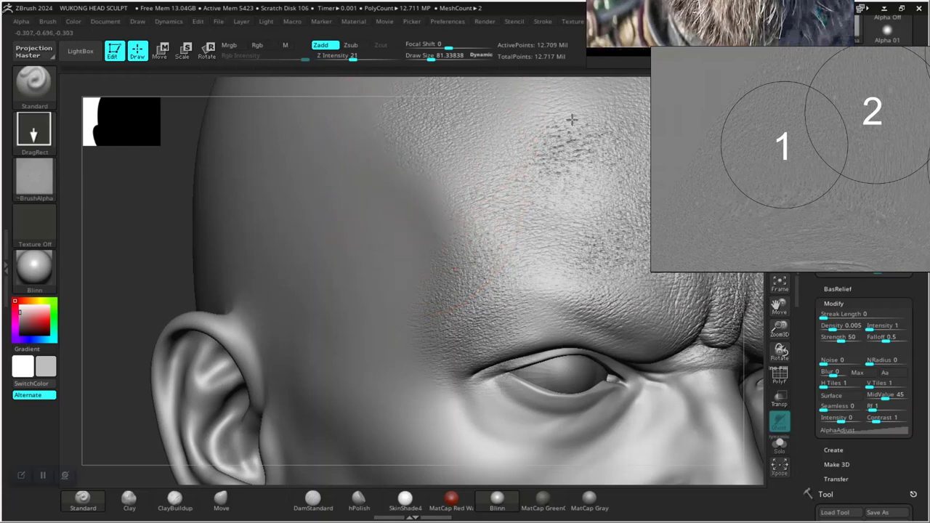
pyautogui.moveTo(496, 304)
pyautogui.mouseDown()
pyautogui.moveTo(544, 225)
pyautogui.moveTo(547, 190)
pyautogui.mouseUp()
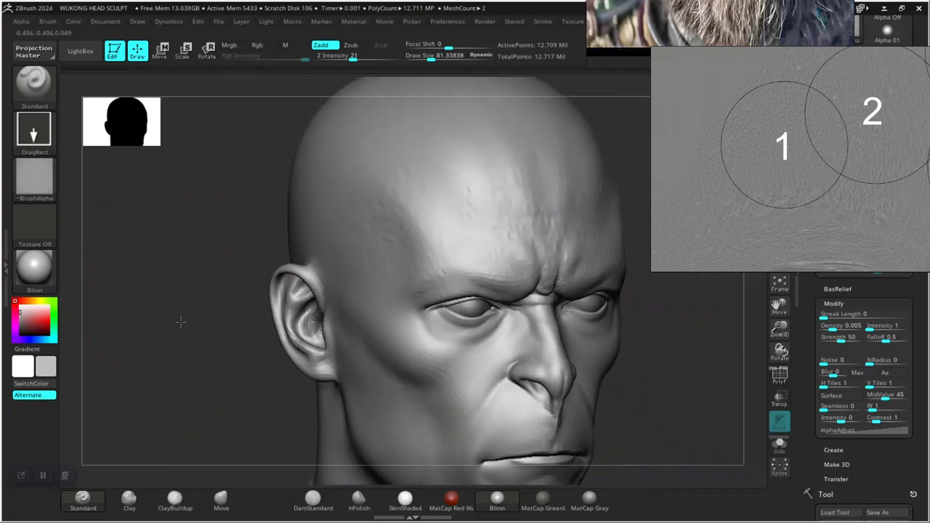
pyautogui.moveTo(181, 322); pyautogui.dragTo(243, 320)
pyautogui.keyDown('alt'); pyautogui.moveTo(591, 307); pyautogui.dragTo(609, 376); pyautogui.keyUp('alt')
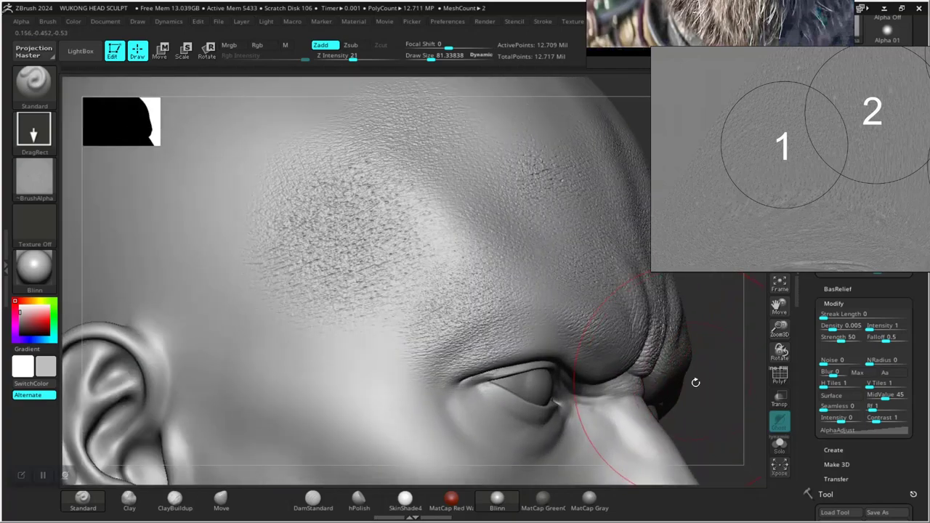
# Step: Compare the temple with and without its latest stamp through the undo history, and inspect the coverage from several angles
pyautogui.press('ctrl')
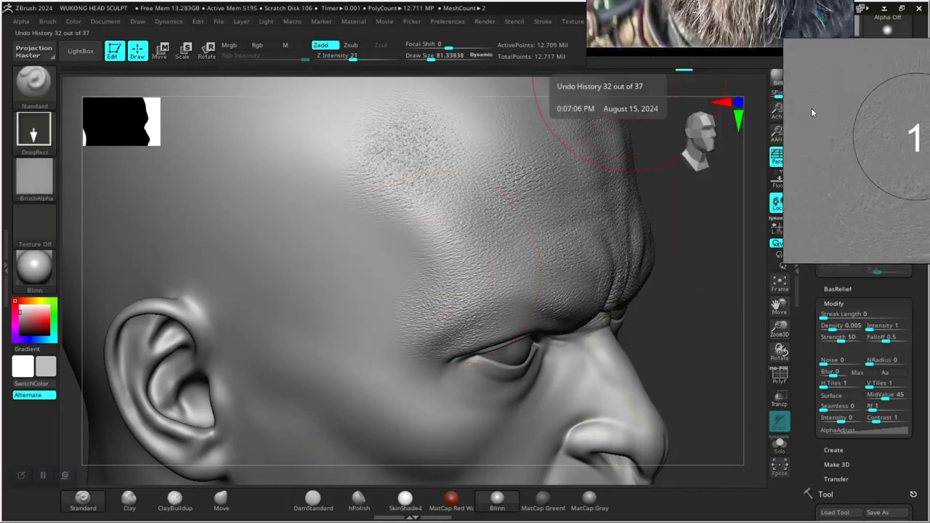
pyautogui.click(668, 71)
pyautogui.click(701, 71)
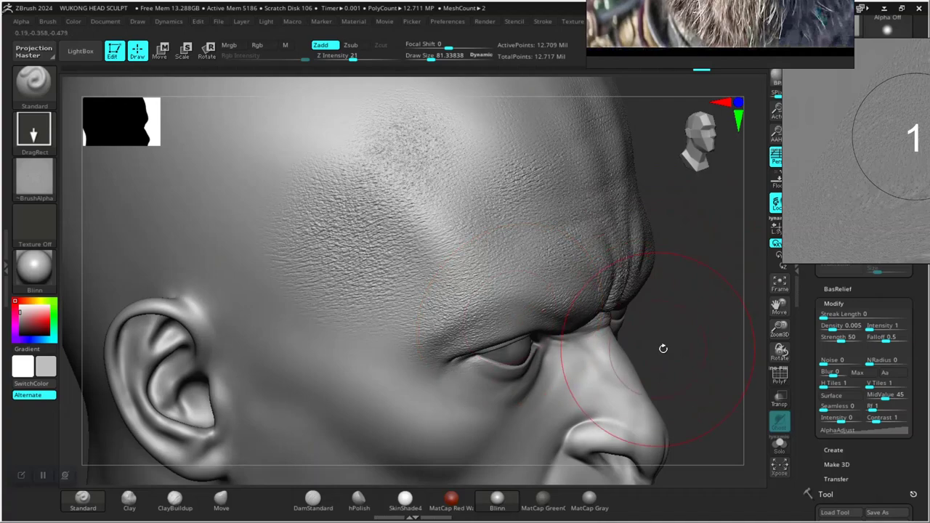
pyautogui.keyDown('alt'); pyautogui.moveTo(701, 326); pyautogui.dragTo(633, 287); pyautogui.keyUp('alt')
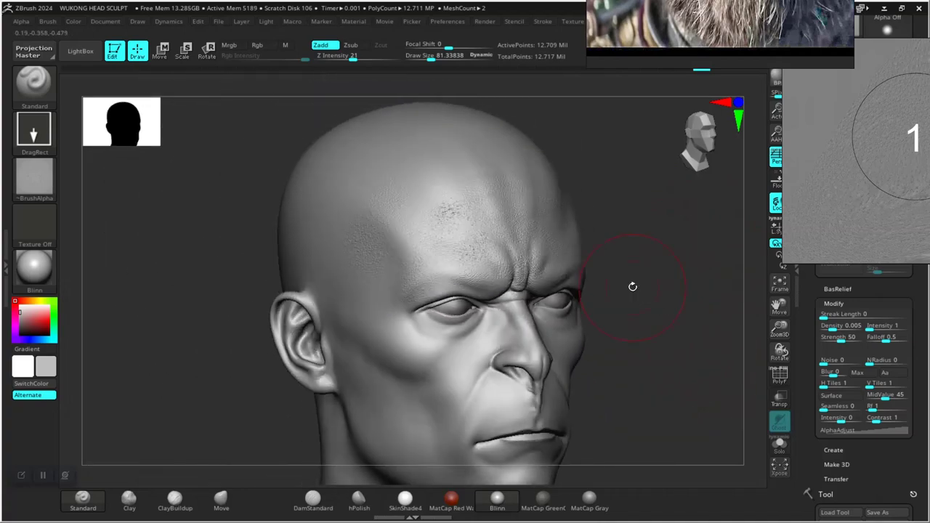
pyautogui.moveTo(665, 313)
pyautogui.keyDown('alt'); pyautogui.mouseDown()
pyautogui.moveTo(617, 301)
pyautogui.moveTo(618, 396)
pyautogui.mouseUp(); pyautogui.keyUp('alt')
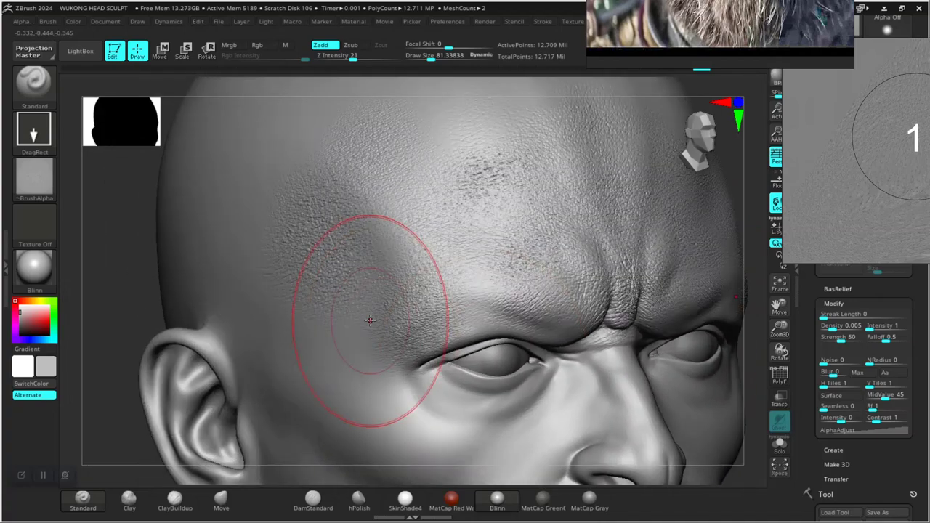
pyautogui.moveTo(166, 294)
pyautogui.mouseDown()
pyautogui.moveTo(498, 332)
pyautogui.moveTo(629, 264)
pyautogui.moveTo(641, 288)
pyautogui.moveTo(642, 264)
pyautogui.mouseUp()
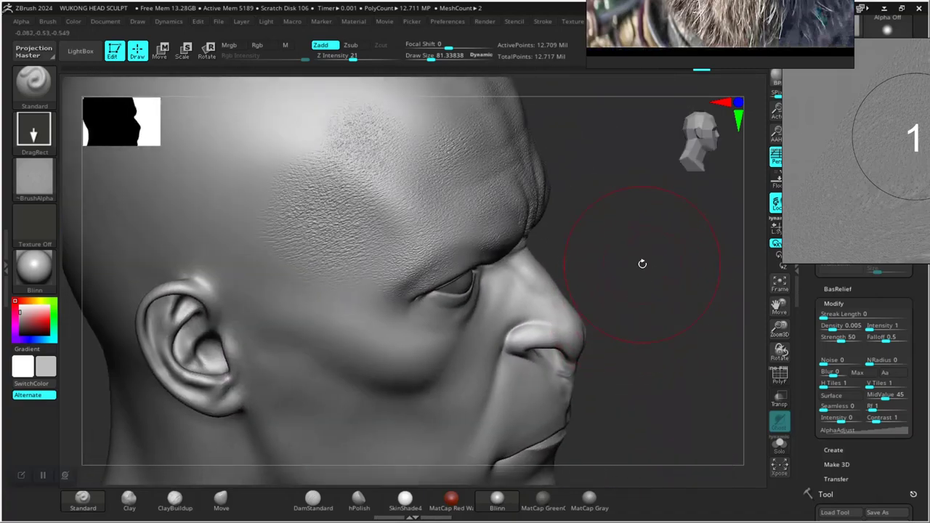
pyautogui.moveTo(647, 303)
pyautogui.mouseDown()
pyautogui.moveTo(257, 348)
pyautogui.moveTo(211, 322)
pyautogui.moveTo(221, 361)
pyautogui.mouseUp()
pyautogui.moveTo(217, 317); pyautogui.dragTo(226, 351)
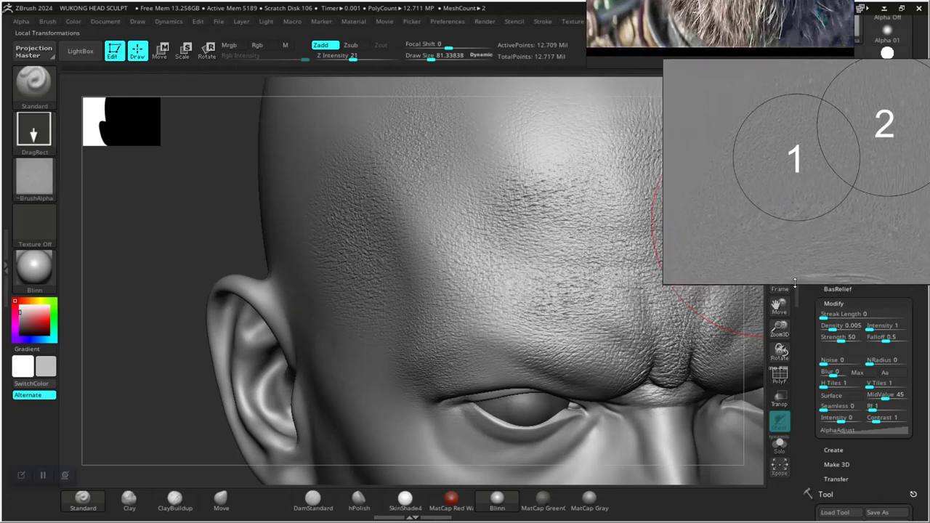
# Step: Choose alpha 02 and stamp it below the temple, behind the outer corner of the eye
pyautogui.scroll(2, 849, 212)
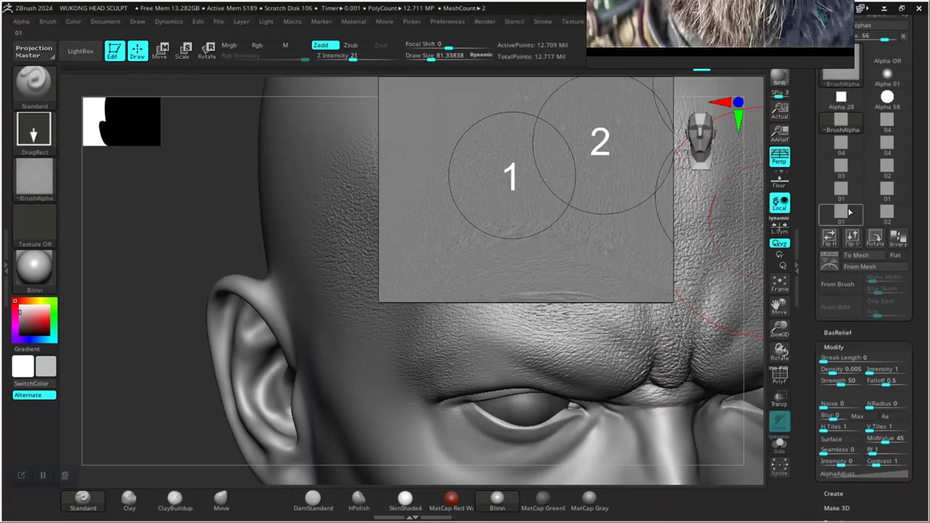
pyautogui.click(886, 169)
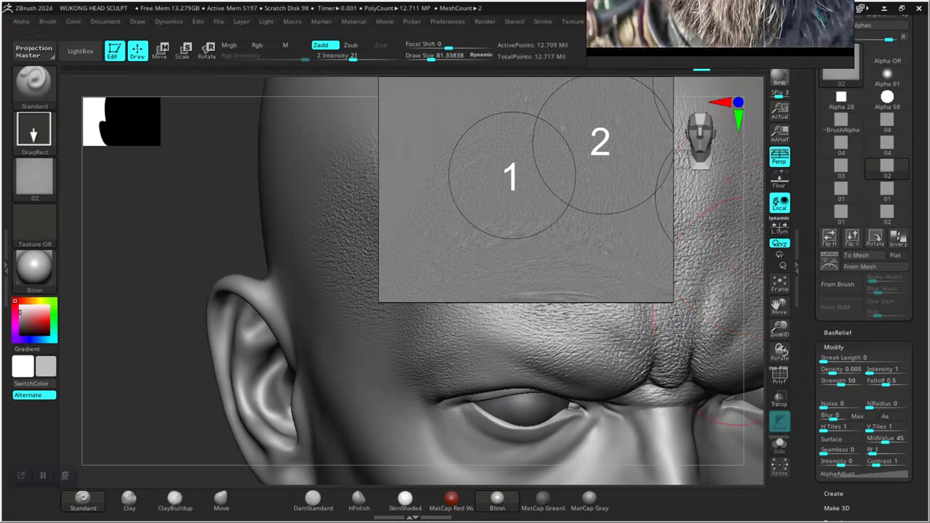
pyautogui.moveTo(159, 310); pyautogui.dragTo(278, 336)
pyautogui.moveTo(104, 306); pyautogui.dragTo(187, 291)
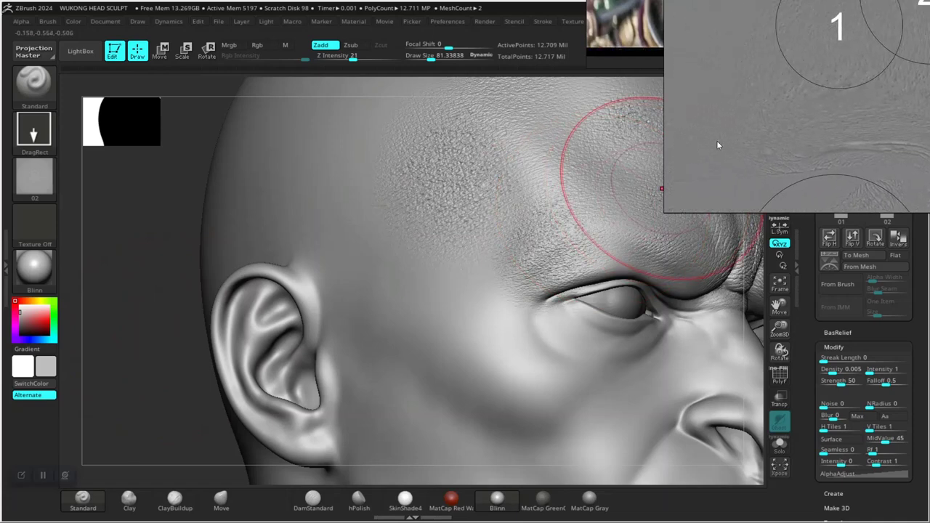
pyautogui.moveTo(188, 314); pyautogui.dragTo(225, 312)
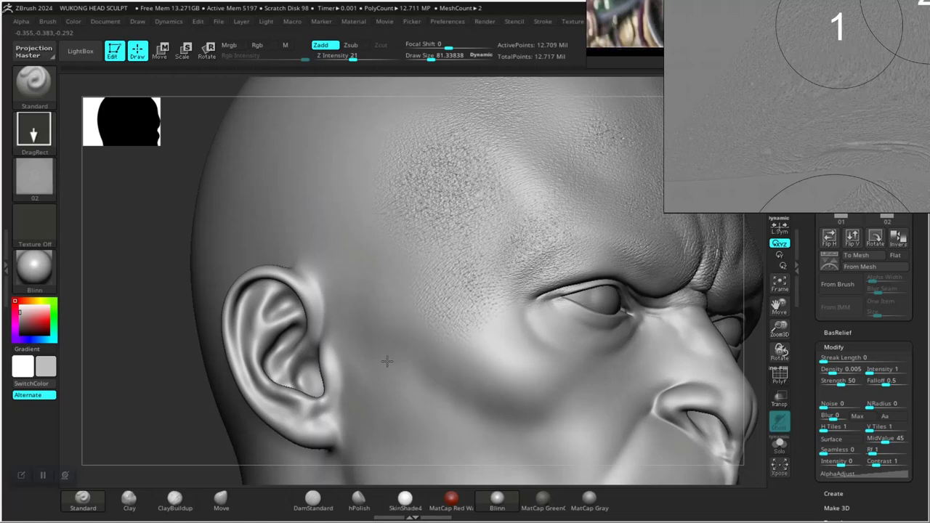
# Step: Stamp alpha 02 over the area in front of the ear and down toward the cheekbone
pyautogui.moveTo(387, 361); pyautogui.dragTo(376, 365)
pyautogui.keyDown('alt'); pyautogui.moveTo(164, 401); pyautogui.dragTo(229, 421); pyautogui.keyUp('alt')
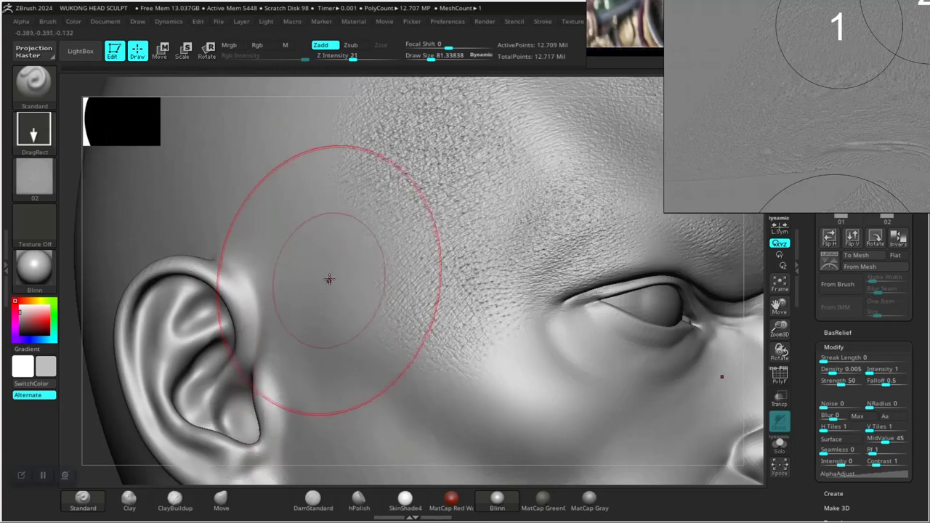
pyautogui.moveTo(319, 255)
pyautogui.mouseDown()
pyautogui.moveTo(334, 346)
pyautogui.moveTo(406, 326)
pyautogui.moveTo(461, 260)
pyautogui.moveTo(473, 207)
pyautogui.mouseUp()
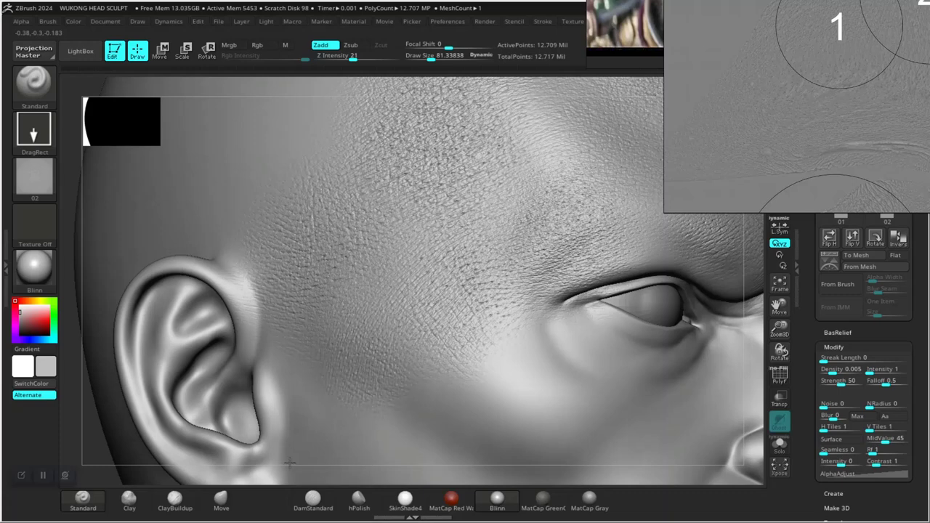
pyautogui.moveTo(289, 462); pyautogui.dragTo(236, 447)
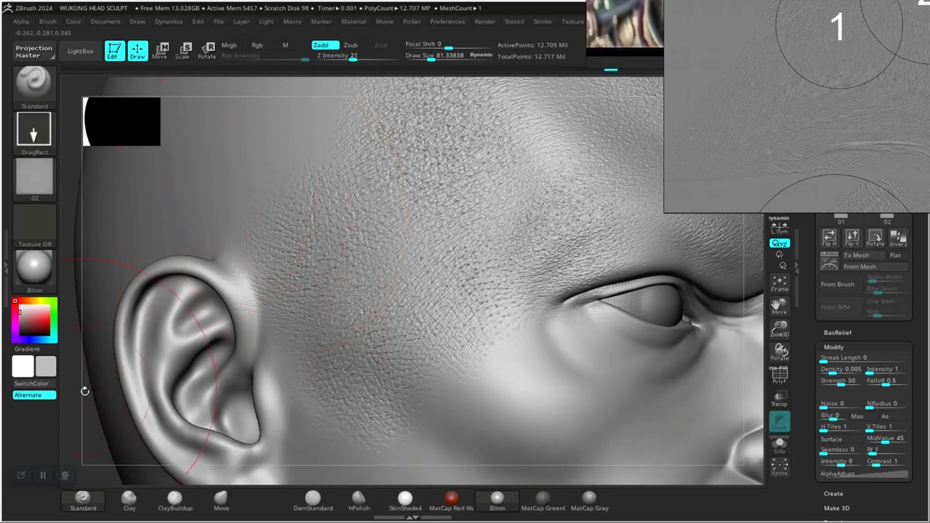
# Step: Undo the last stamp where needed and stamp the skin alpha over the side of the head above the ear
pyautogui.moveTo(77, 385)
pyautogui.keyDown('alt'); pyautogui.mouseDown()
pyautogui.moveTo(189, 328)
pyautogui.moveTo(224, 284)
pyautogui.moveTo(189, 338)
pyautogui.moveTo(206, 322)
pyautogui.moveTo(225, 327)
pyautogui.moveTo(198, 333)
pyautogui.moveTo(190, 346)
pyautogui.mouseUp(); pyautogui.keyUp('alt')
pyautogui.hotkey('ctrl', 'z')
pyautogui.moveTo(210, 381)
pyautogui.mouseDown()
pyautogui.moveTo(203, 394)
pyautogui.moveTo(204, 283)
pyautogui.moveTo(178, 388)
pyautogui.moveTo(187, 395)
pyautogui.moveTo(172, 376)
pyautogui.moveTo(218, 373)
pyautogui.moveTo(211, 302)
pyautogui.moveTo(195, 269)
pyautogui.moveTo(205, 328)
pyautogui.moveTo(354, 264)
pyautogui.mouseUp()
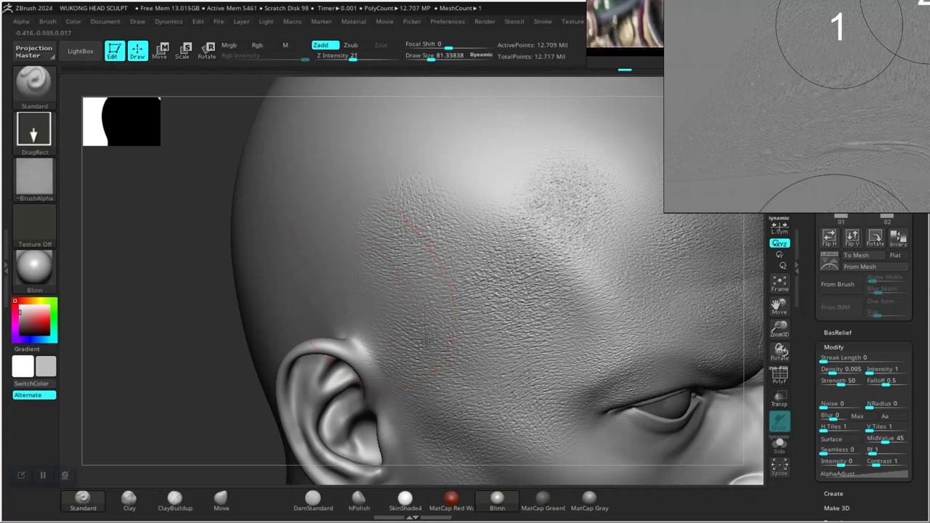
pyautogui.moveTo(369, 287); pyautogui.dragTo(456, 339)
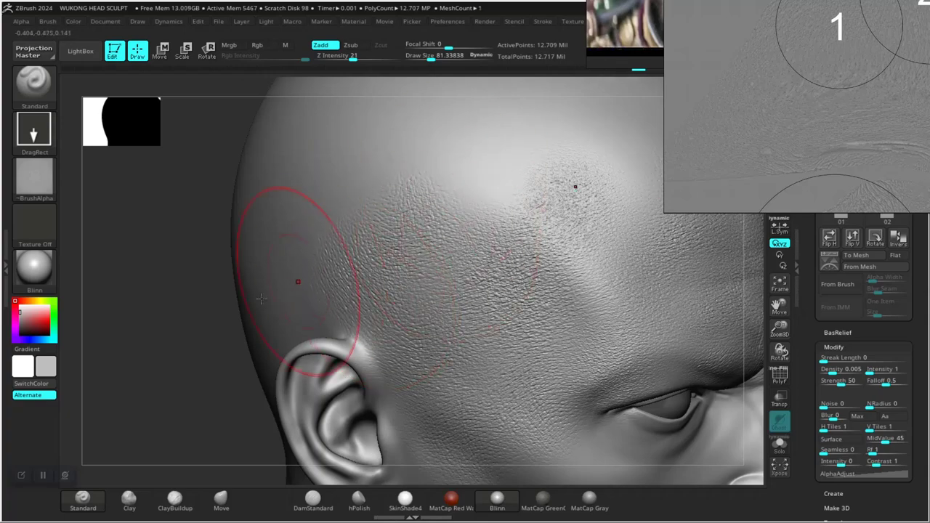
pyautogui.moveTo(190, 311); pyautogui.dragTo(151, 370)
pyautogui.moveTo(280, 313); pyautogui.dragTo(280, 378)
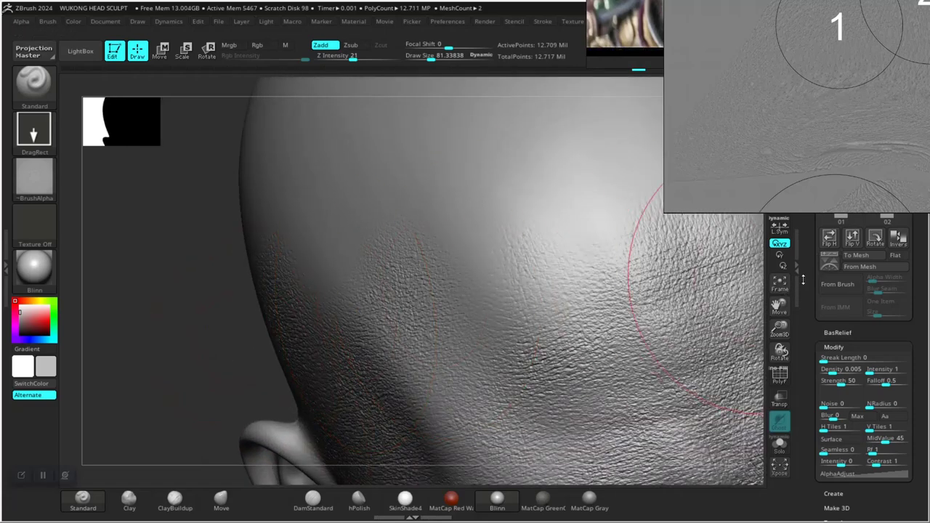
# Step: Try stamping alpha 01 on the smooth upper side of the forehead and undo it
pyautogui.moveTo(803, 280); pyautogui.dragTo(805, 316)
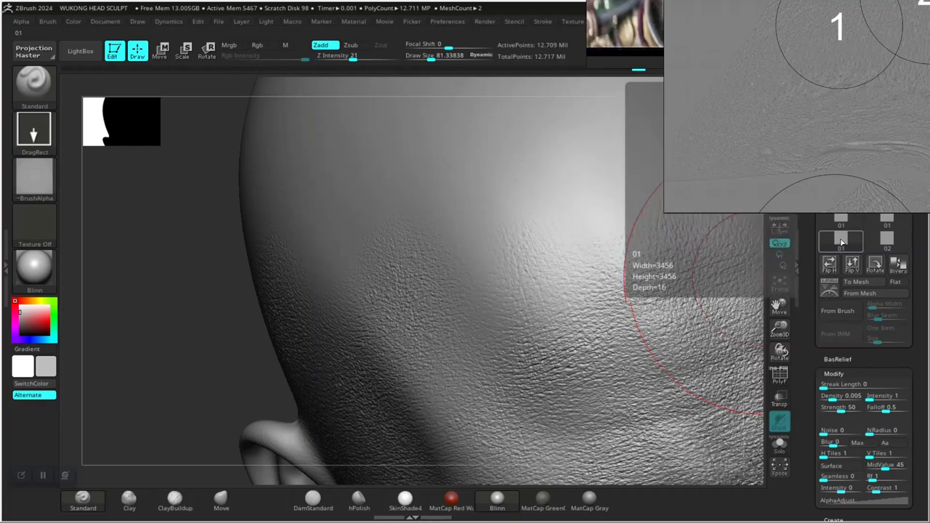
pyautogui.click(840, 240)
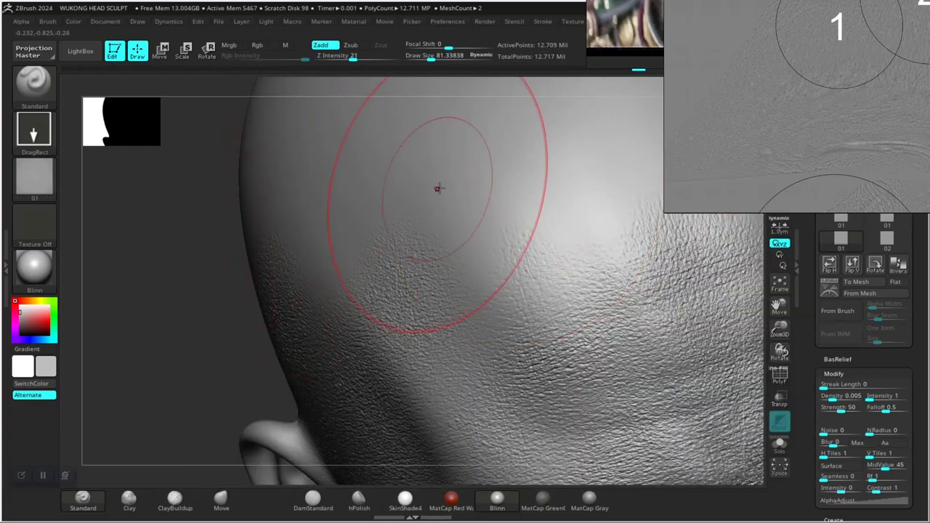
pyautogui.moveTo(474, 261); pyautogui.dragTo(537, 265)
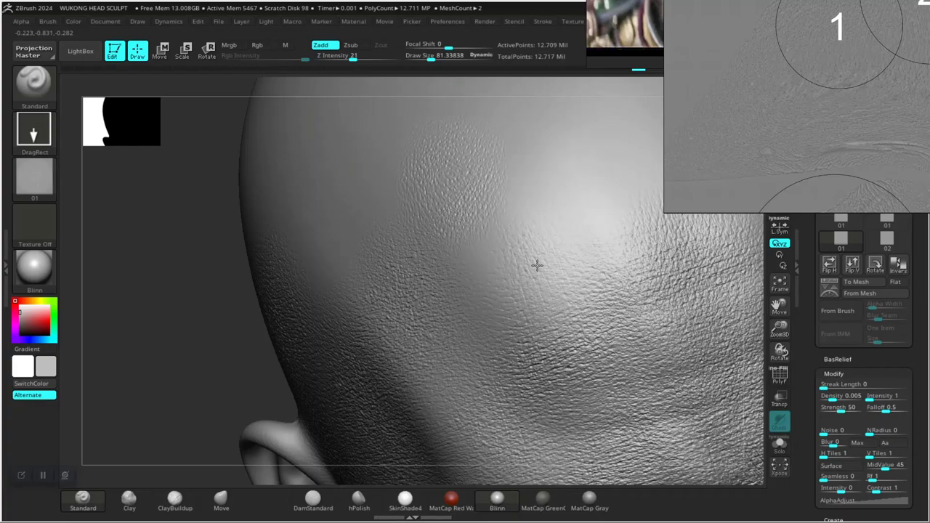
pyautogui.moveTo(212, 326); pyautogui.dragTo(227, 334)
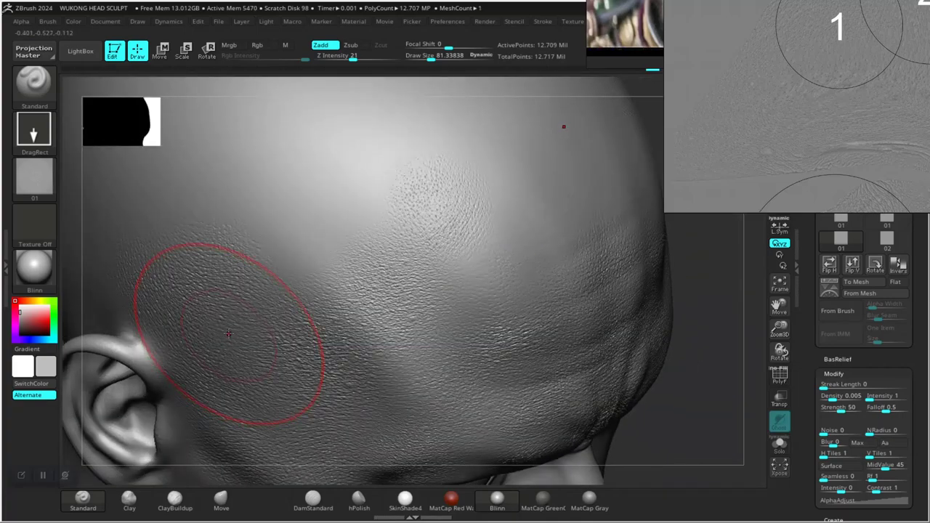
pyautogui.moveTo(669, 380)
pyautogui.mouseDown()
pyautogui.moveTo(731, 300)
pyautogui.moveTo(679, 312)
pyautogui.moveTo(708, 390)
pyautogui.moveTo(707, 372)
pyautogui.mouseUp()
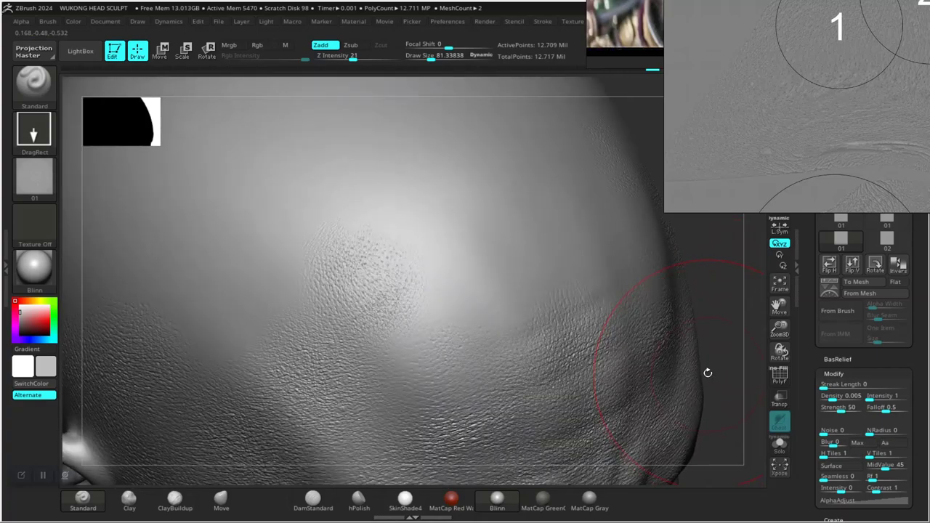
pyautogui.press('ctrl')
pyautogui.hotkey('ctrl', 'z')
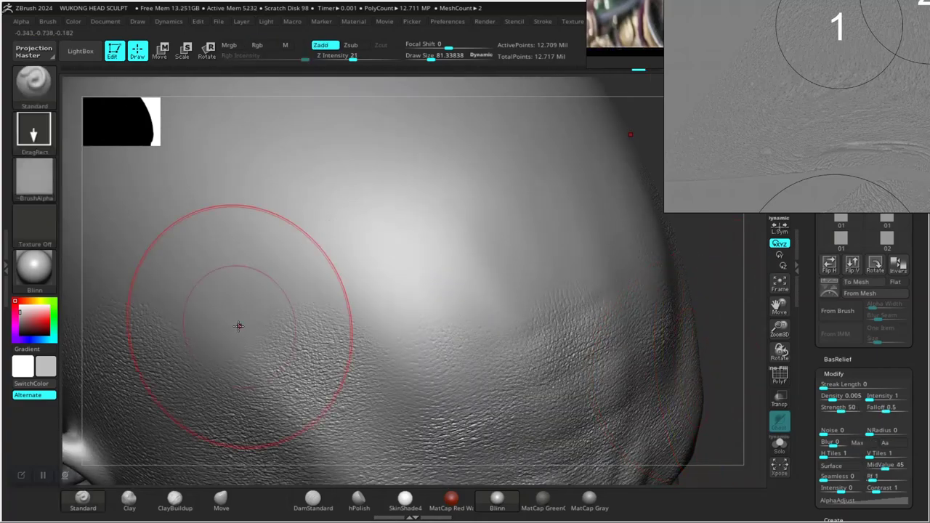
# Step: Stamp the skin alpha on the bare gap high above the temple, undo it, and stamp the same spot again
pyautogui.moveTo(211, 311)
pyautogui.mouseDown()
pyautogui.moveTo(285, 387)
pyautogui.moveTo(321, 387)
pyautogui.moveTo(354, 271)
pyautogui.mouseUp()
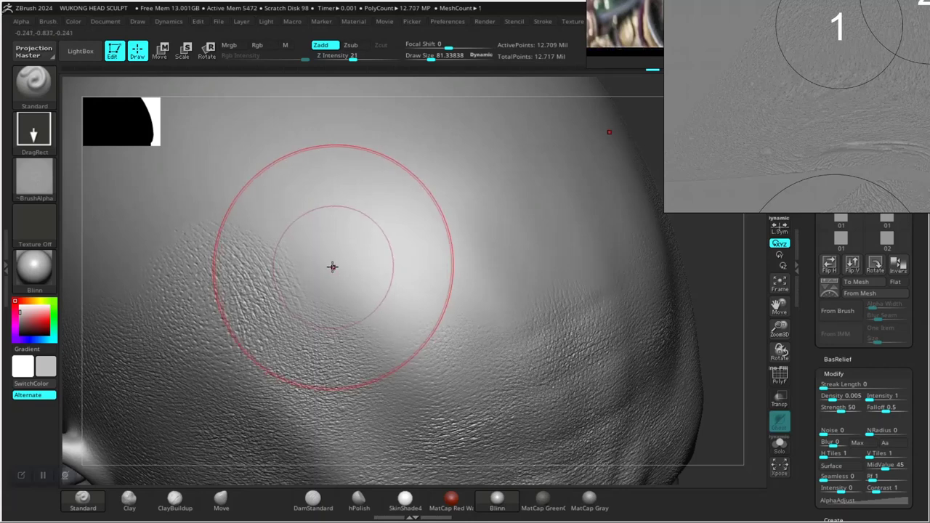
pyautogui.press('ctrl')
pyautogui.hotkey('ctrl', 'z')
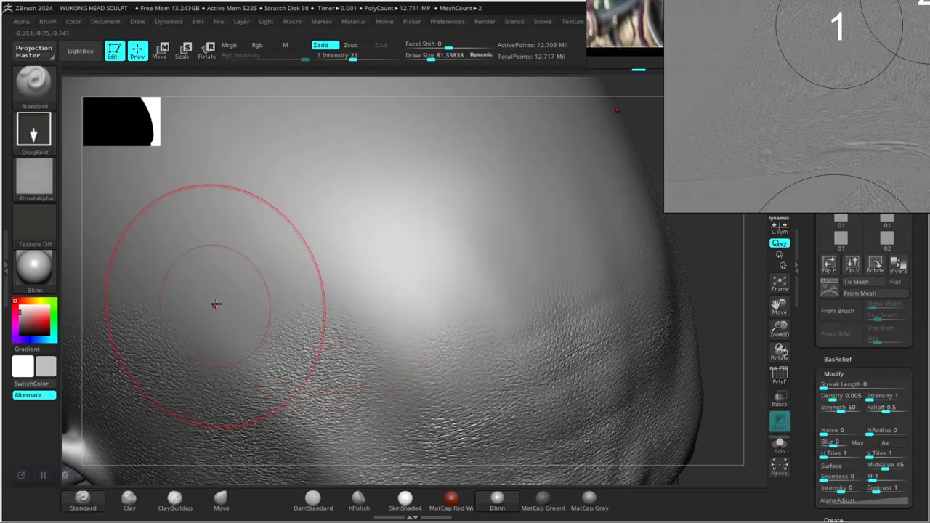
pyautogui.moveTo(225, 299)
pyautogui.mouseDown()
pyautogui.moveTo(316, 358)
pyautogui.moveTo(339, 336)
pyautogui.moveTo(316, 222)
pyautogui.moveTo(249, 199)
pyautogui.moveTo(236, 168)
pyautogui.mouseUp()
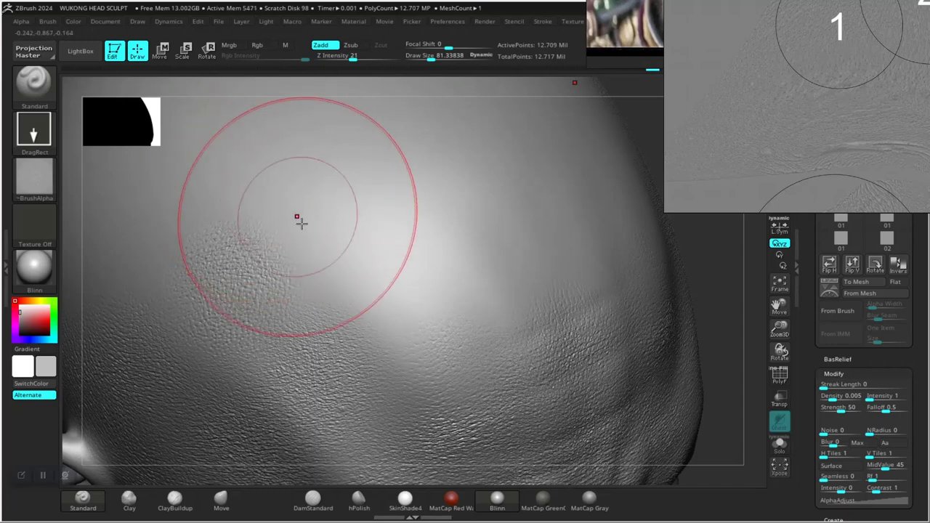
# Step: Try another stamp beside the last one, toward the middle of the upper forehead, and undo it
pyautogui.moveTo(358, 281)
pyautogui.mouseDown()
pyautogui.moveTo(312, 191)
pyautogui.moveTo(295, 181)
pyautogui.moveTo(254, 197)
pyautogui.moveTo(273, 184)
pyautogui.mouseUp()
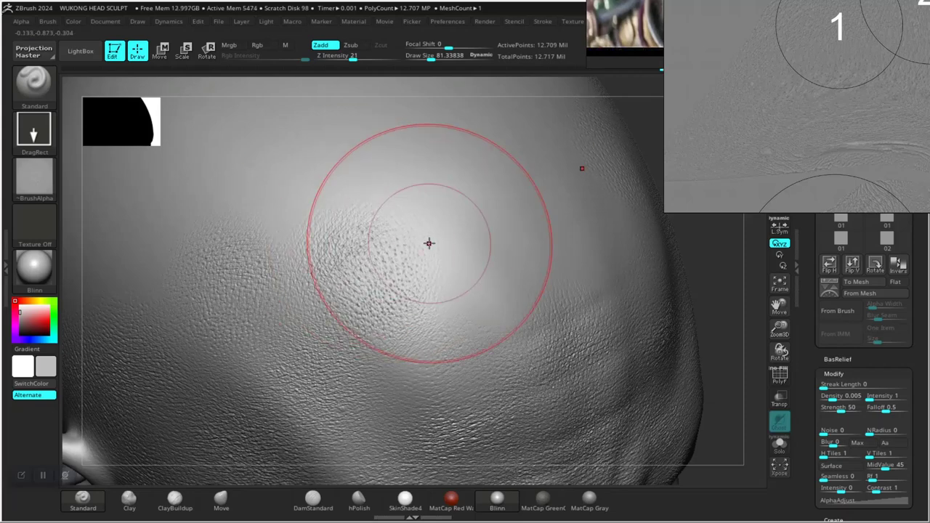
pyautogui.press('ctrl')
pyautogui.hotkey('ctrl', 'z')
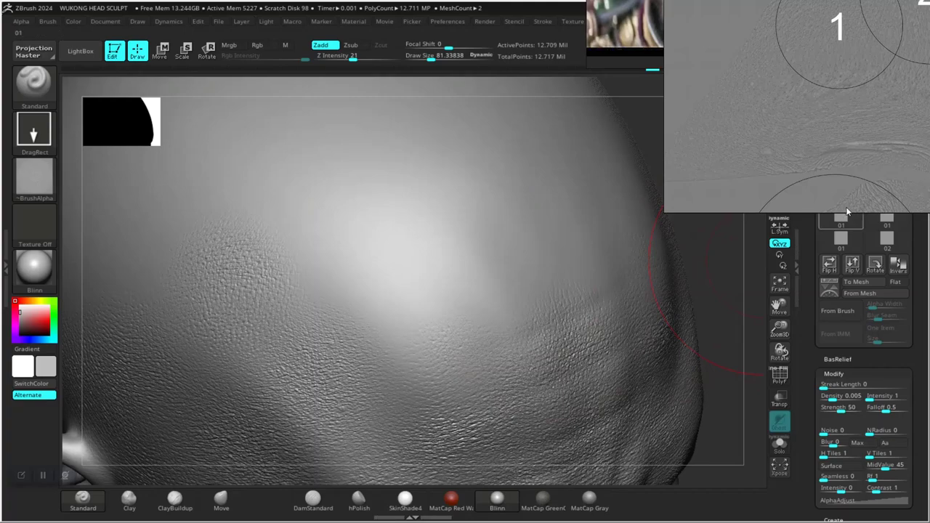
# Step: Try the other alpha 01 on the same smooth patch of the upper forehead and undo the stamp
pyautogui.click(886, 222)
pyautogui.click(886, 225)
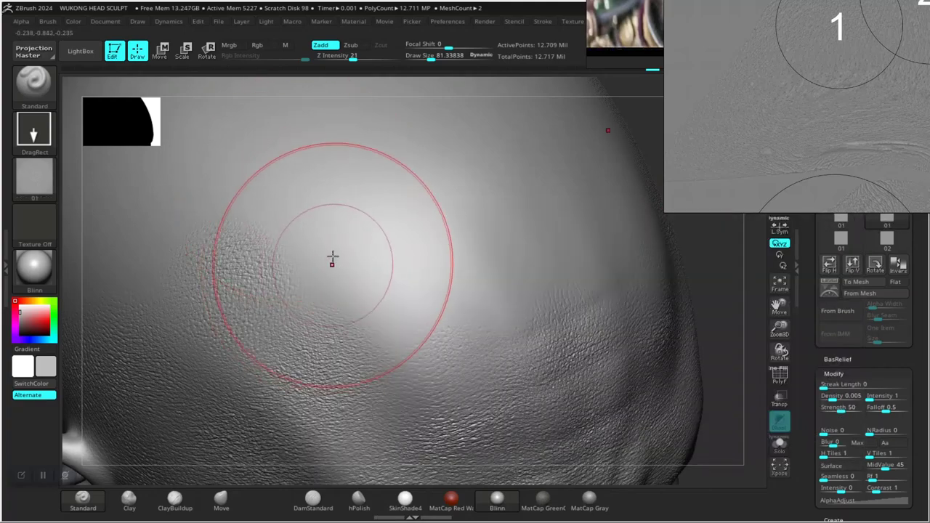
pyautogui.moveTo(332, 259); pyautogui.dragTo(357, 354)
pyautogui.press('ctrl')
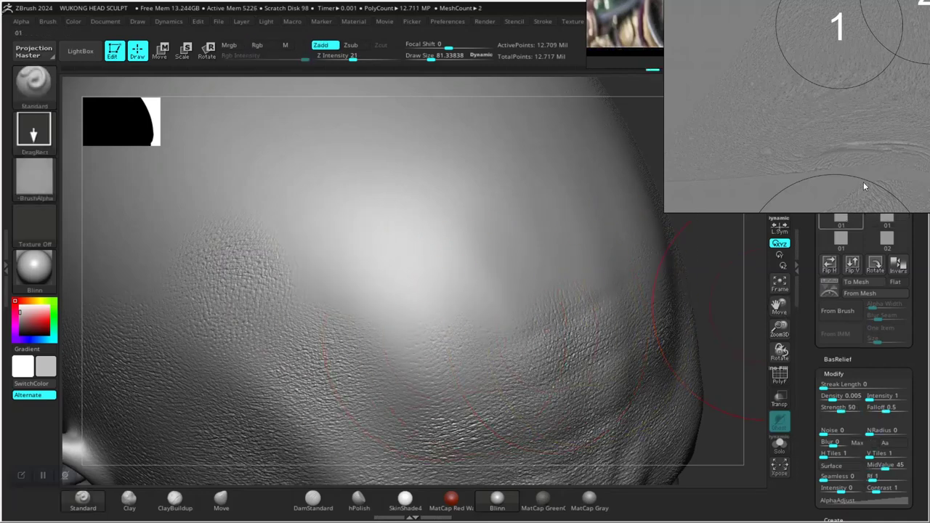
# Step: Move the reference image aside and stamp alpha 02 across the smooth area of the upper forehead
pyautogui.moveTo(863, 182); pyautogui.dragTo(703, 125)
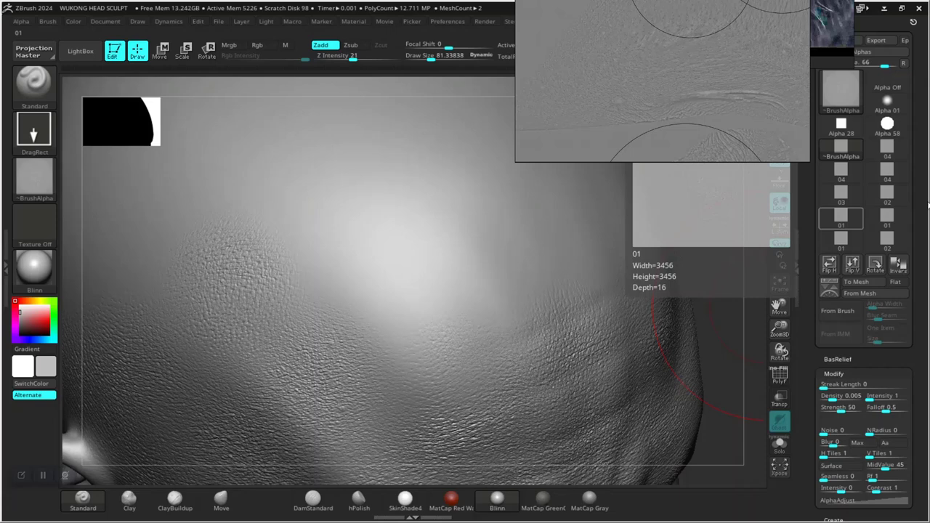
pyautogui.click(885, 242)
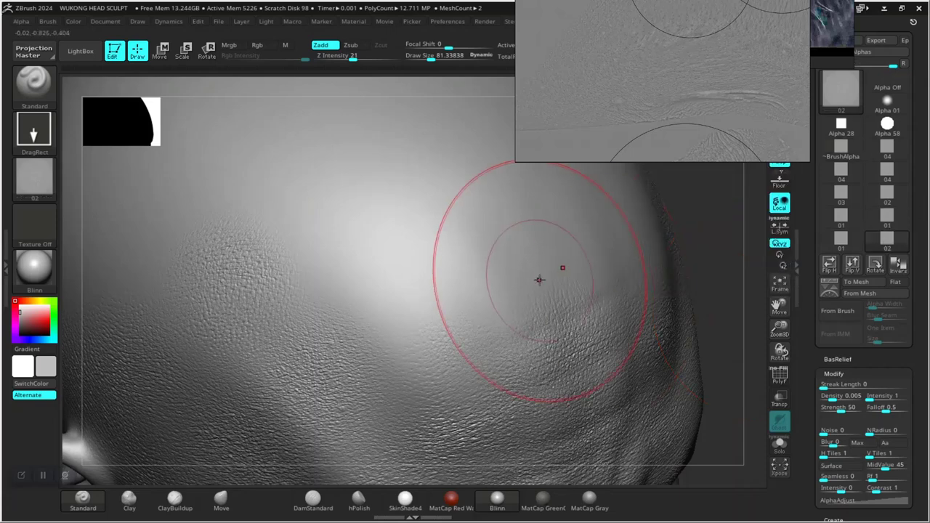
pyautogui.moveTo(378, 283)
pyautogui.mouseDown()
pyautogui.moveTo(427, 357)
pyautogui.moveTo(502, 307)
pyautogui.moveTo(527, 252)
pyautogui.moveTo(527, 328)
pyautogui.moveTo(541, 334)
pyautogui.moveTo(635, 247)
pyautogui.moveTo(641, 225)
pyautogui.mouseUp()
# Step: Try another skin stamp over the smooth patch on the side of the forehead and undo it
pyautogui.keyDown('alt'); pyautogui.moveTo(715, 327); pyautogui.dragTo(632, 352); pyautogui.keyUp('alt')
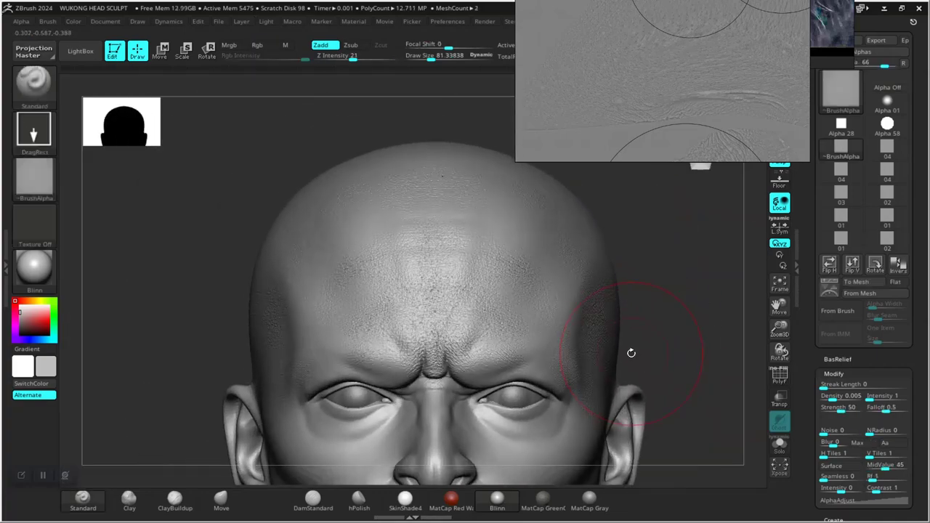
pyautogui.moveTo(691, 340); pyautogui.dragTo(714, 357)
pyautogui.keyDown('alt'); pyautogui.moveTo(661, 309); pyautogui.dragTo(710, 423); pyautogui.keyUp('alt')
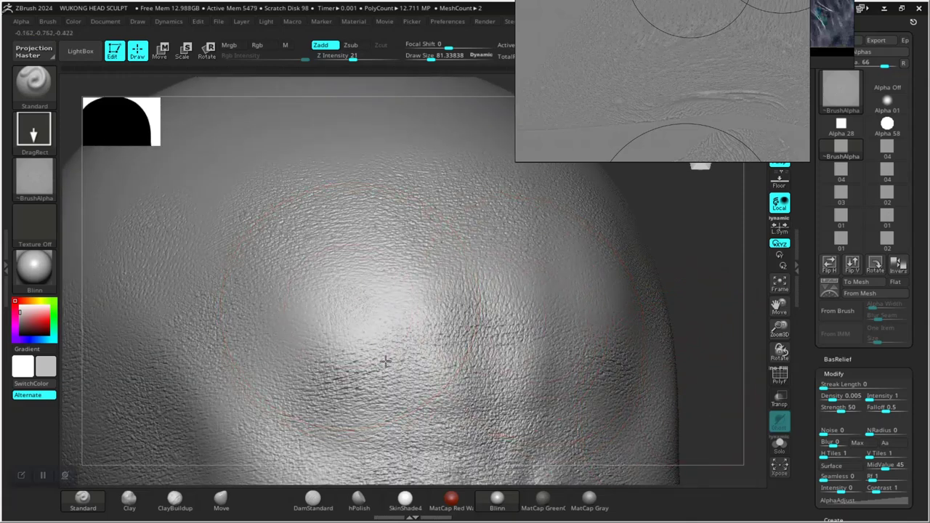
pyautogui.press('ctrl')
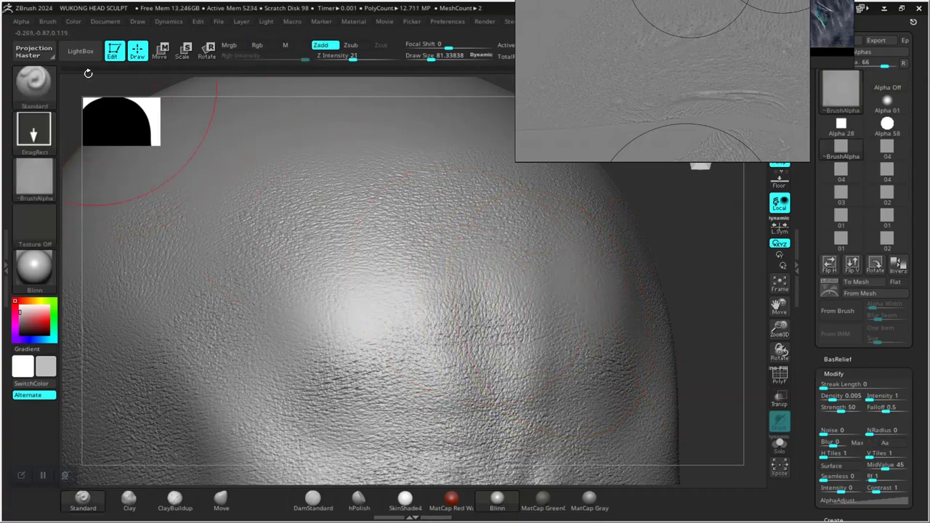
# Step: Load the 02.psd alpha from the XYZ skin alpha library and set its mid value to 45
pyautogui.click(81, 52)
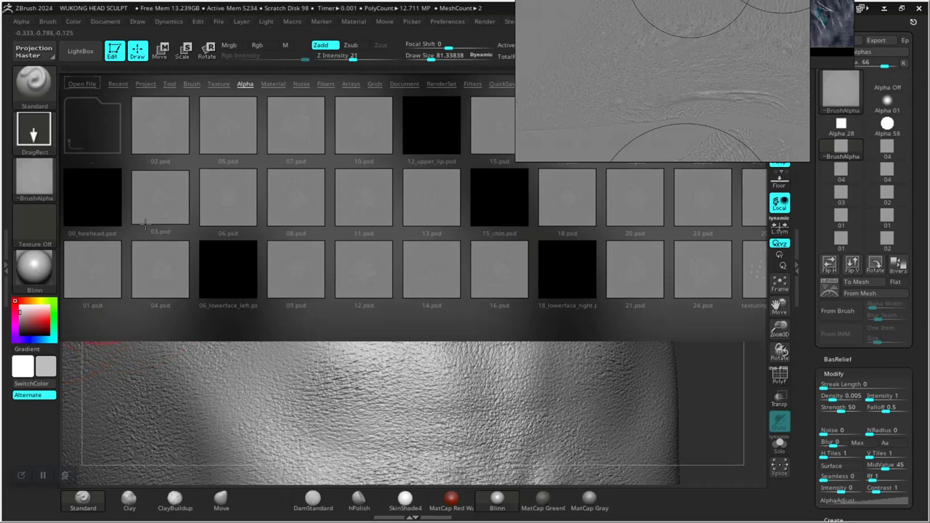
pyautogui.click(172, 133)
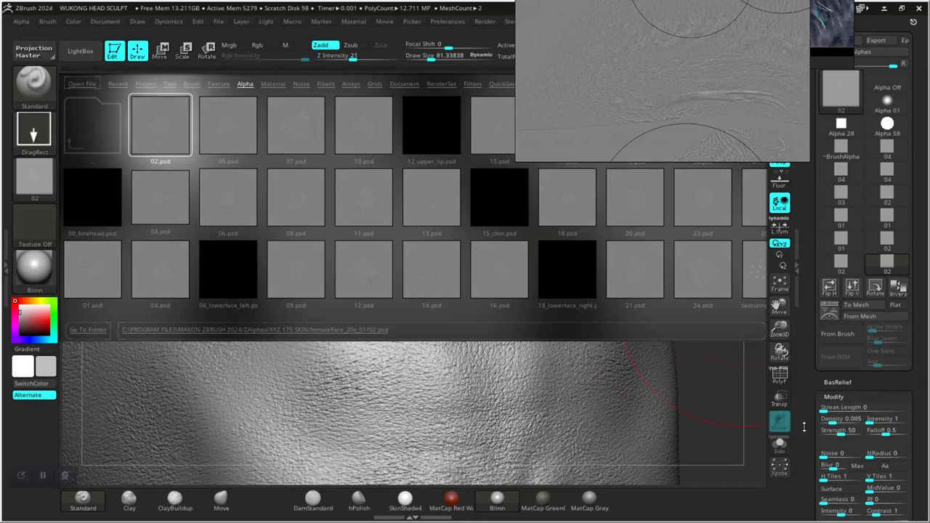
pyautogui.moveTo(804, 427); pyautogui.dragTo(805, 310)
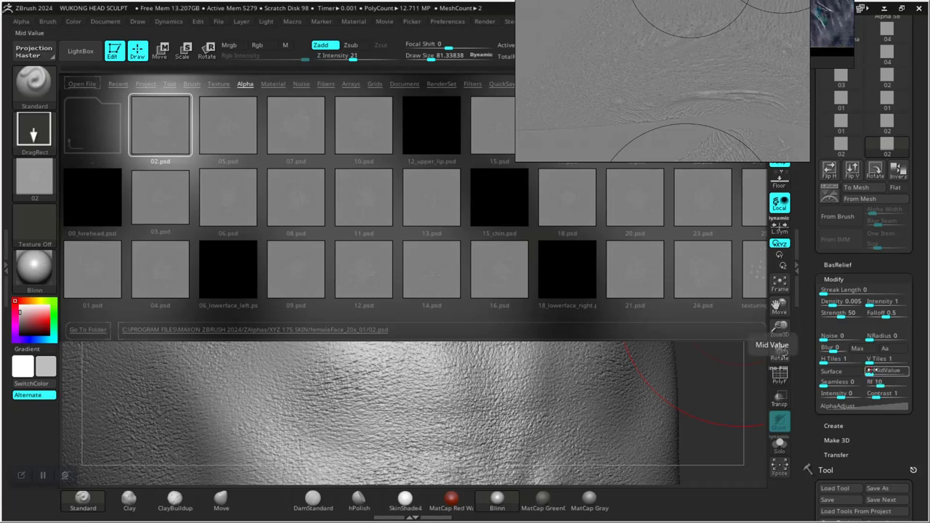
pyautogui.write('45')
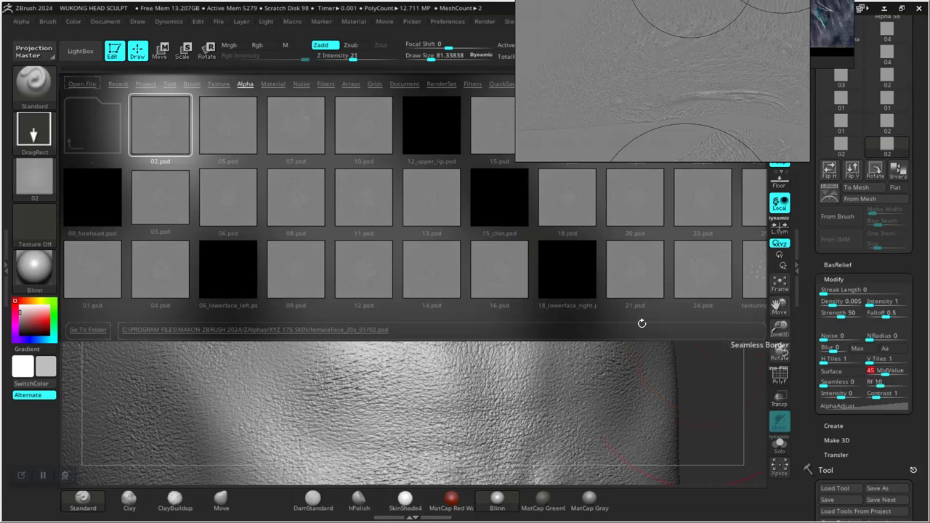
pyautogui.click(73, 50)
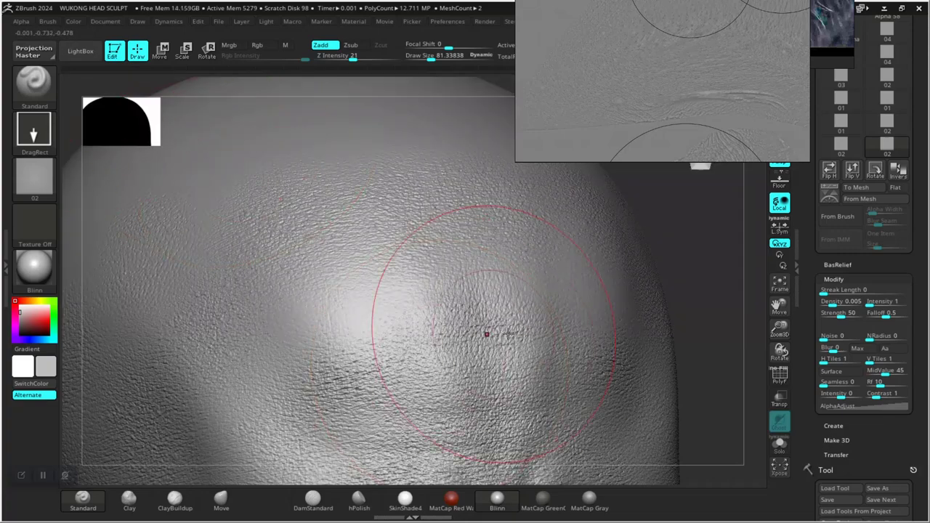
# Step: Stamp the newly loaded alpha 02 over the smooth patch on the side of the forehead above the brow
pyautogui.moveTo(702, 284); pyautogui.dragTo(694, 287)
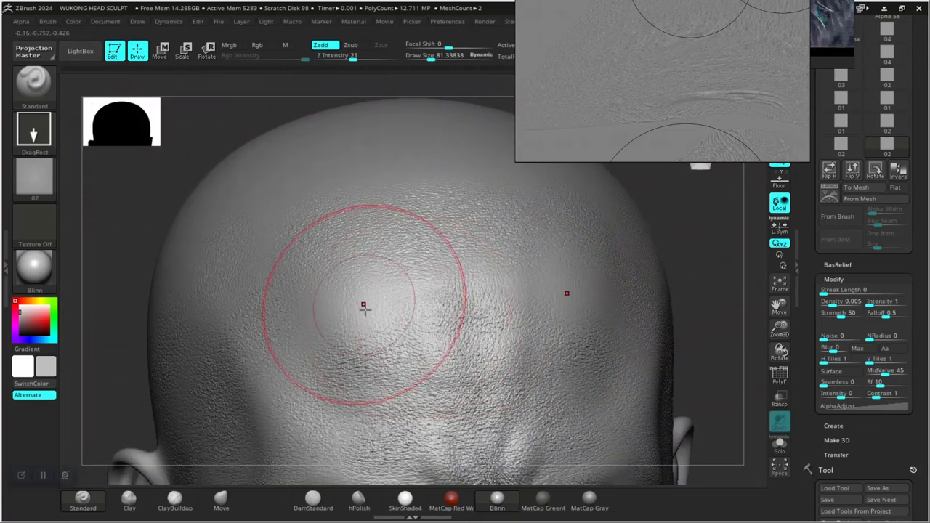
pyautogui.moveTo(363, 308)
pyautogui.mouseDown()
pyautogui.moveTo(390, 374)
pyautogui.moveTo(457, 363)
pyautogui.moveTo(473, 346)
pyautogui.mouseUp()
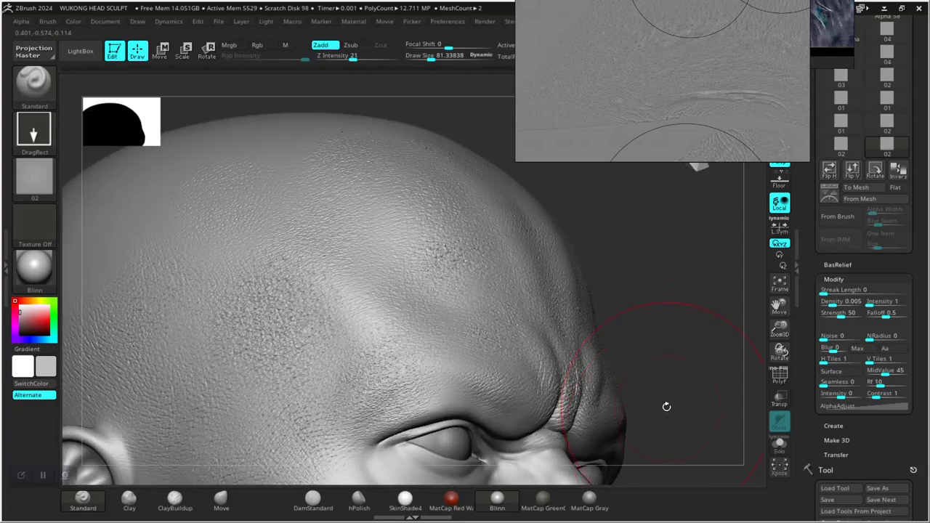
pyautogui.moveTo(670, 412); pyautogui.dragTo(644, 318)
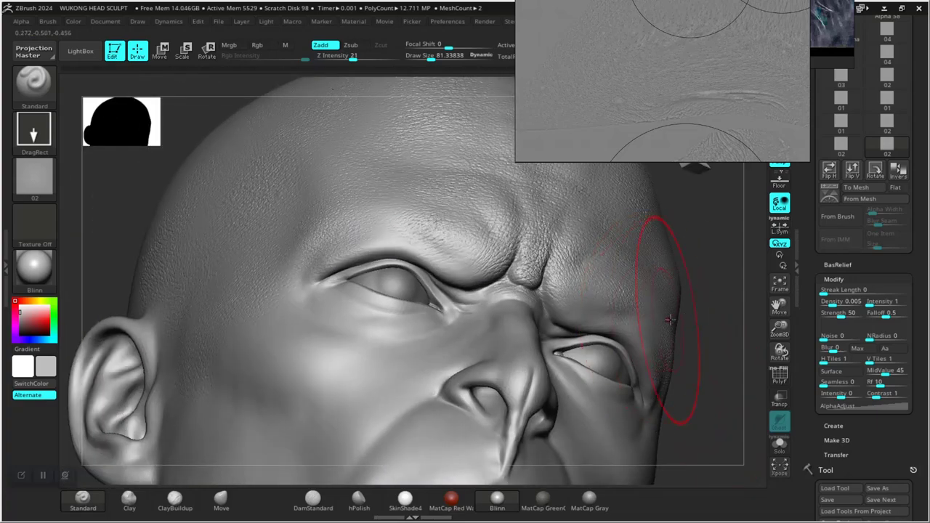
pyautogui.moveTo(723, 313)
pyautogui.keyDown('alt'); pyautogui.mouseDown()
pyautogui.moveTo(715, 341)
pyautogui.moveTo(685, 353)
pyautogui.mouseUp(); pyautogui.keyUp('alt')
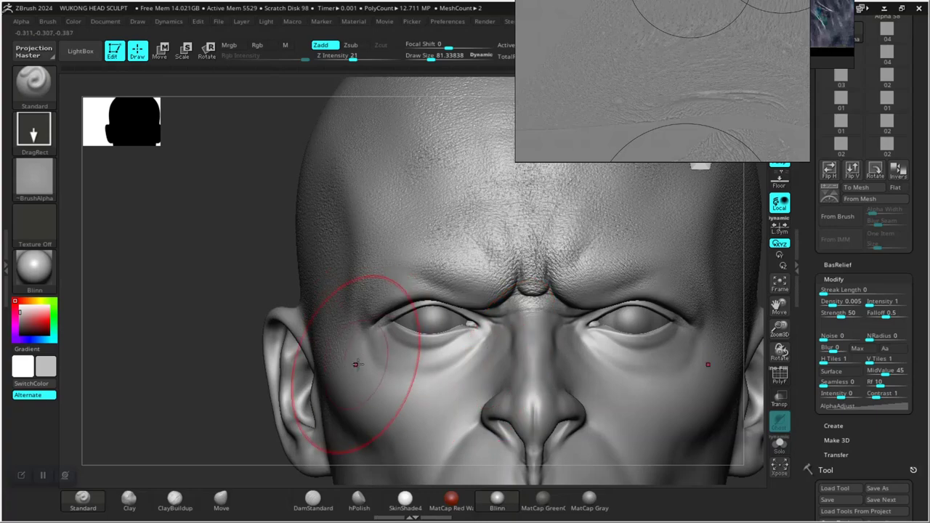
# Step: Try small stamps of the skin alpha on the bridge of the nose between the eyes and undo them
pyautogui.keyDown('alt'); pyautogui.moveTo(210, 343); pyautogui.dragTo(85, 219); pyautogui.keyUp('alt')
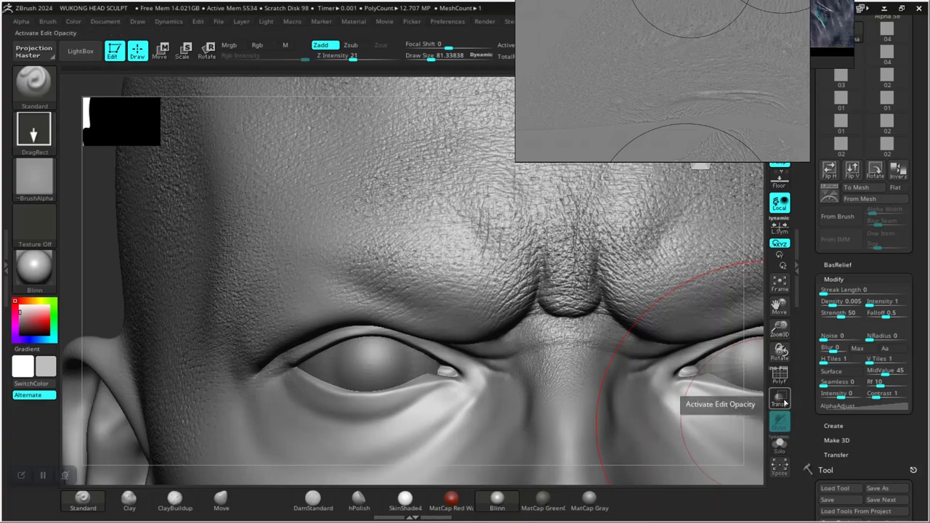
pyautogui.moveTo(778, 328); pyautogui.dragTo(779, 327)
pyautogui.press('ctrl')
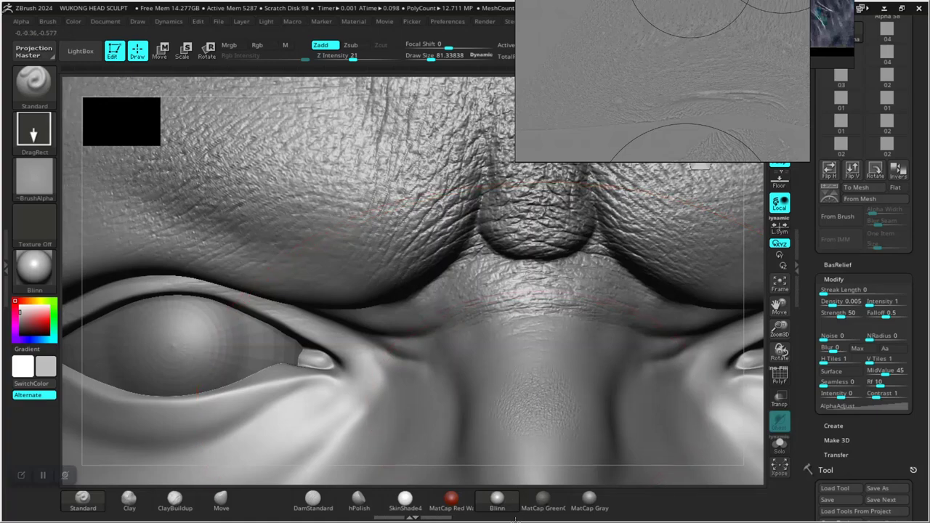
pyautogui.press('ctrl')
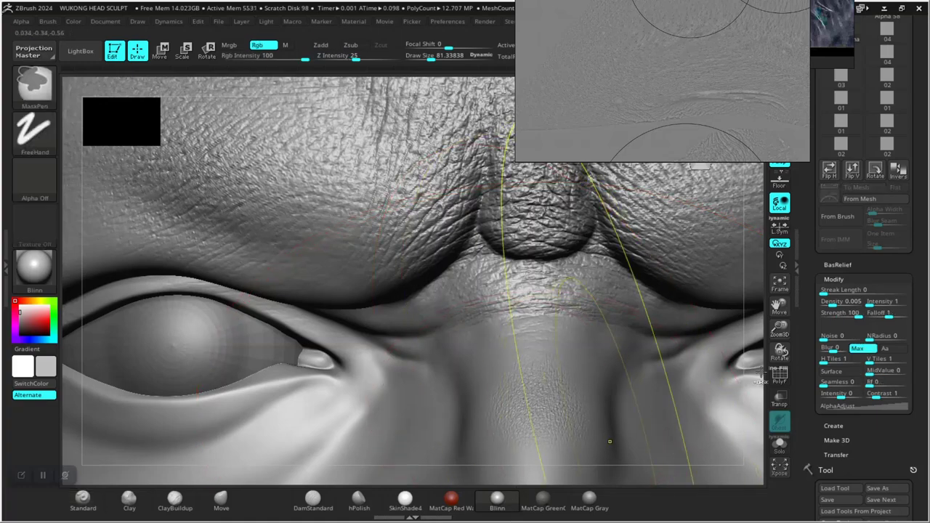
pyautogui.moveTo(779, 329); pyautogui.dragTo(774, 277)
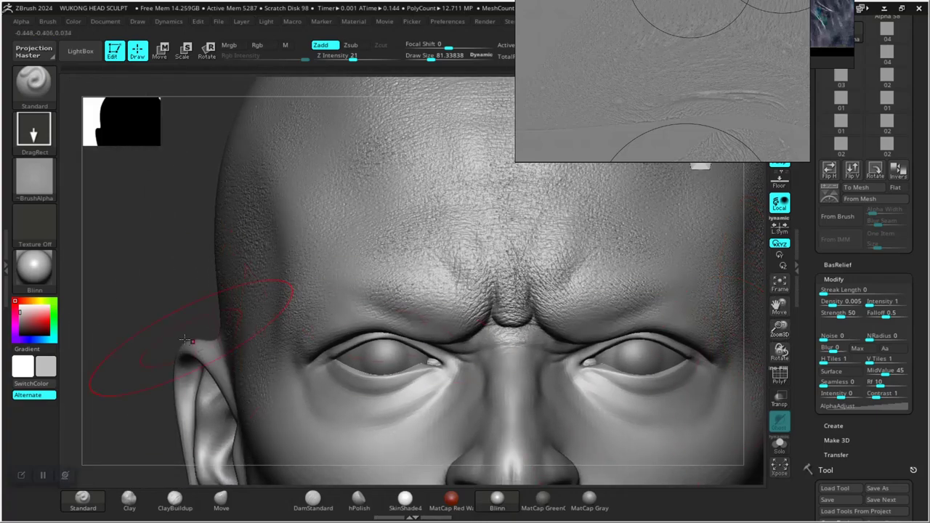
# Step: Stamp the skin alpha along the upper nose bridge, undo it, and stamp the same spot again
pyautogui.keyDown('alt'); pyautogui.moveTo(158, 341); pyautogui.dragTo(116, 236); pyautogui.keyUp('alt')
pyautogui.moveTo(114, 387); pyautogui.dragTo(119, 420)
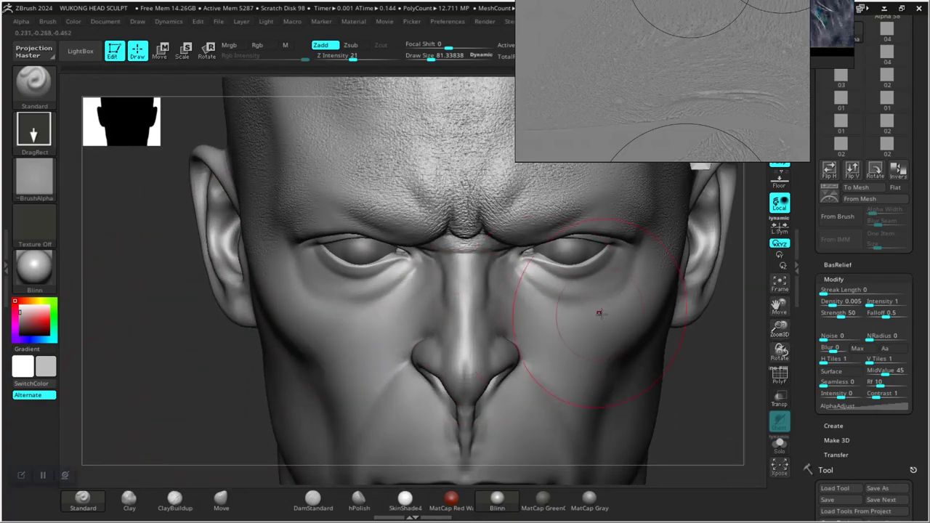
pyautogui.keyDown('alt'); pyautogui.moveTo(687, 354); pyautogui.dragTo(680, 430); pyautogui.keyUp('alt')
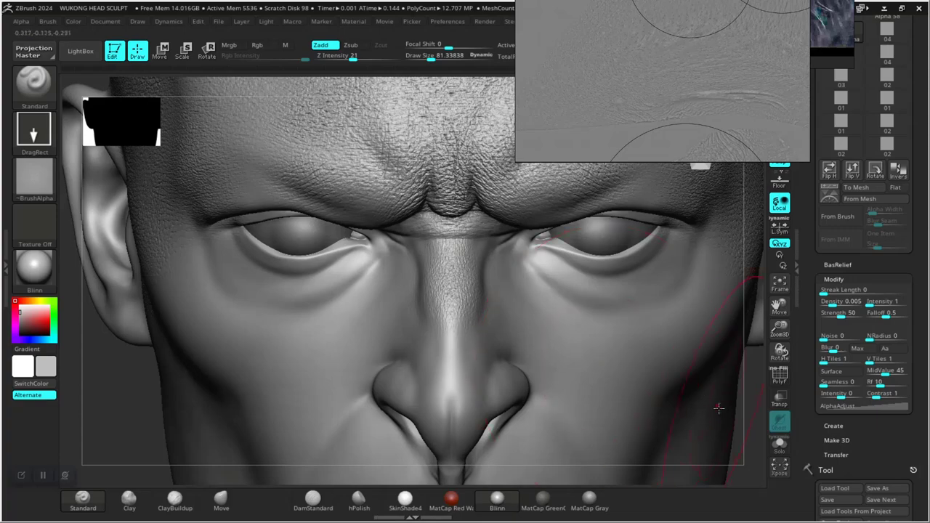
pyautogui.keyDown('alt'); pyautogui.moveTo(756, 392); pyautogui.dragTo(778, 514); pyautogui.keyUp('alt')
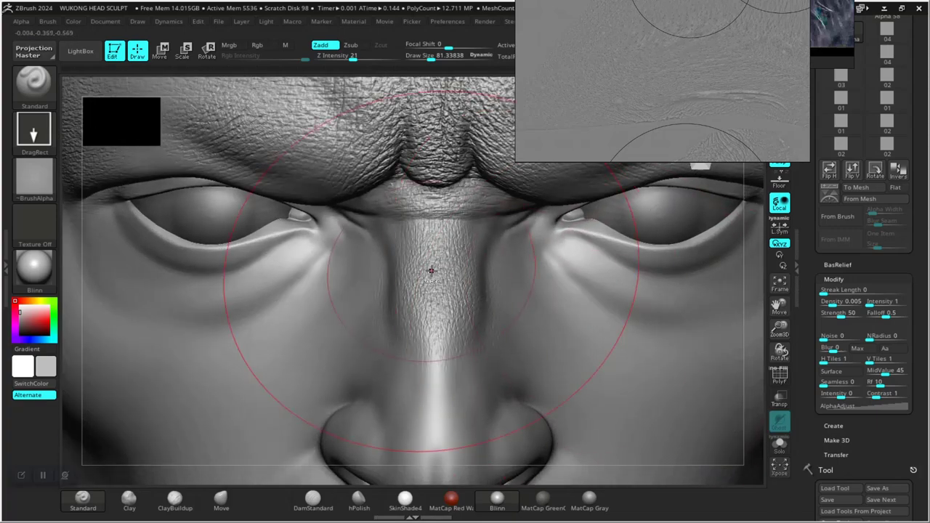
pyautogui.hotkey('ctrl', 'z')
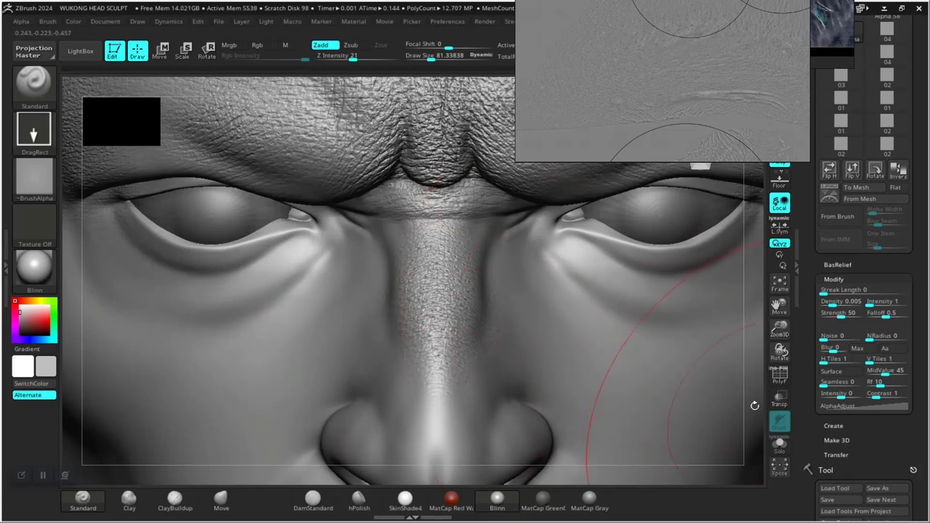
# Step: Stamp the skin alpha across the lower nose and nostril wings, undo it, and stamp the area again
pyautogui.moveTo(779, 306); pyautogui.dragTo(779, 219)
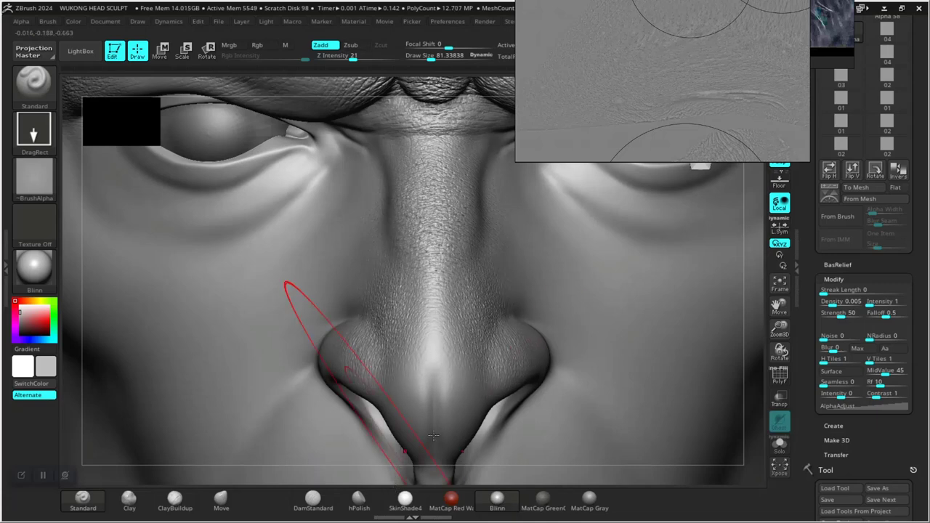
pyautogui.press('ctrl')
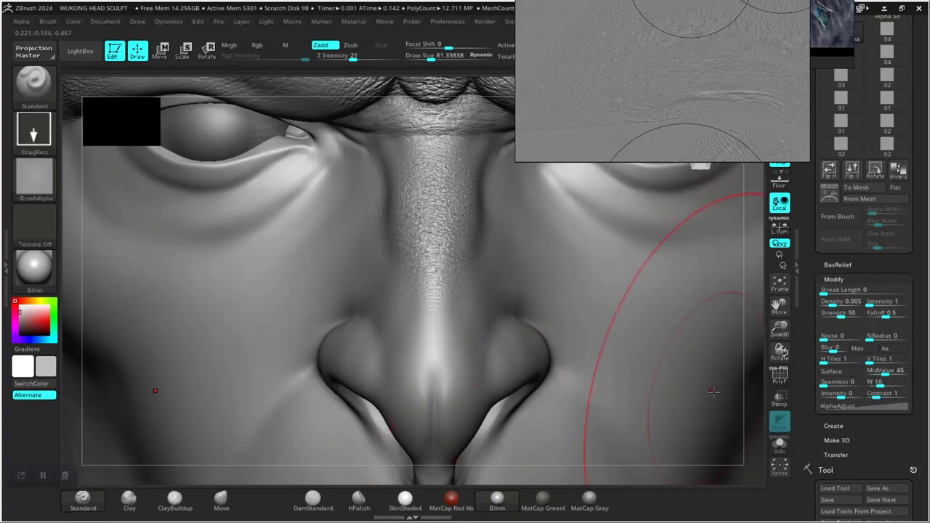
pyautogui.moveTo(779, 351)
pyautogui.mouseDown()
pyautogui.moveTo(605, 347)
pyautogui.moveTo(543, 334)
pyautogui.moveTo(467, 363)
pyautogui.mouseUp()
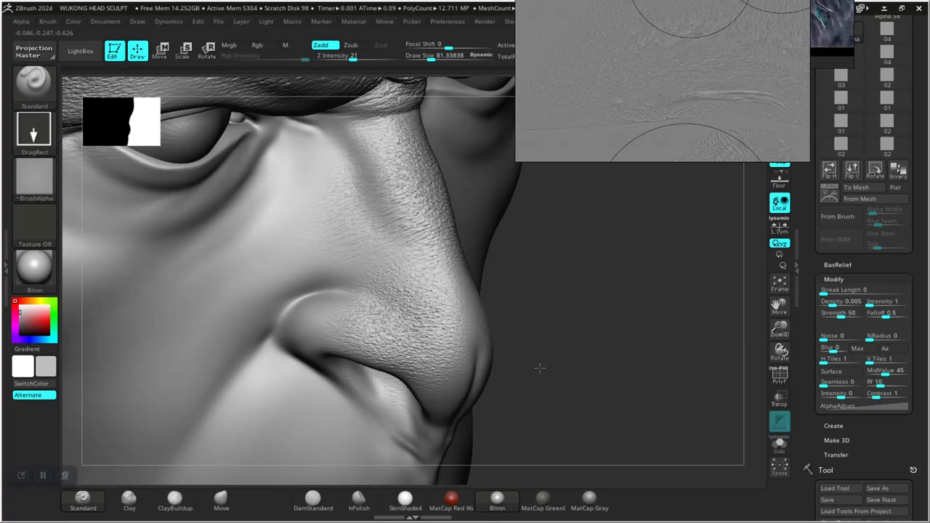
# Step: Extend the skin detail over the tip and underside of the nose with the same alpha
pyautogui.moveTo(638, 353); pyautogui.dragTo(595, 354)
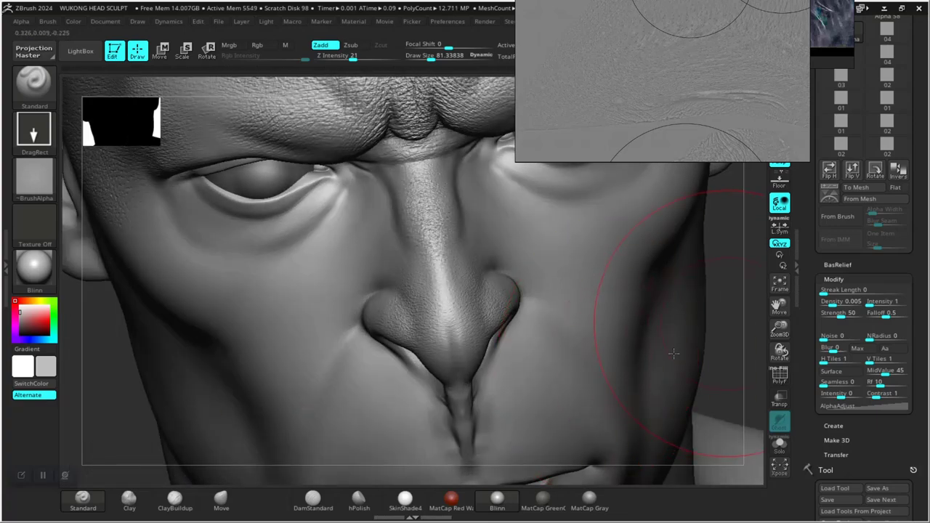
pyautogui.moveTo(673, 354)
pyautogui.keyDown('alt'); pyautogui.mouseDown()
pyautogui.moveTo(664, 369)
pyautogui.moveTo(709, 370)
pyautogui.moveTo(714, 303)
pyautogui.mouseUp(); pyautogui.keyUp('alt')
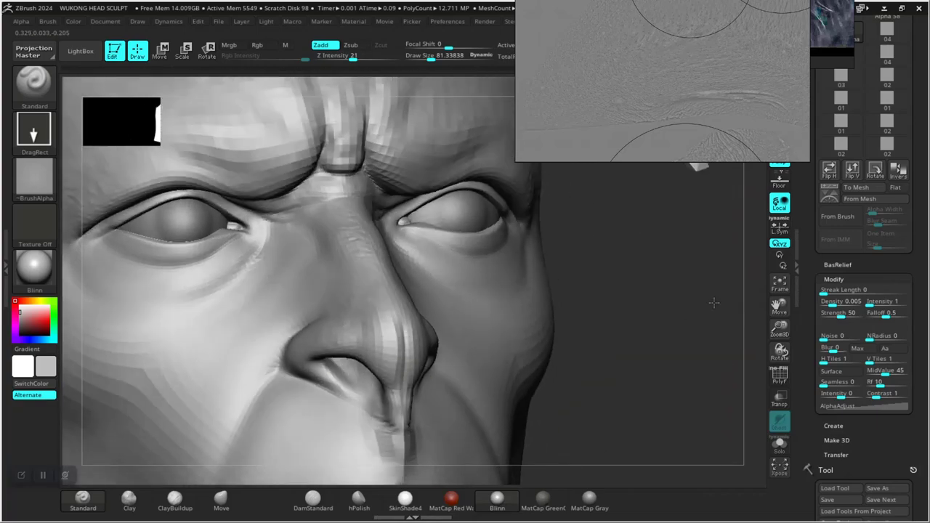
pyautogui.keyDown('alt'); pyautogui.moveTo(631, 353); pyautogui.dragTo(658, 430); pyautogui.keyUp('alt')
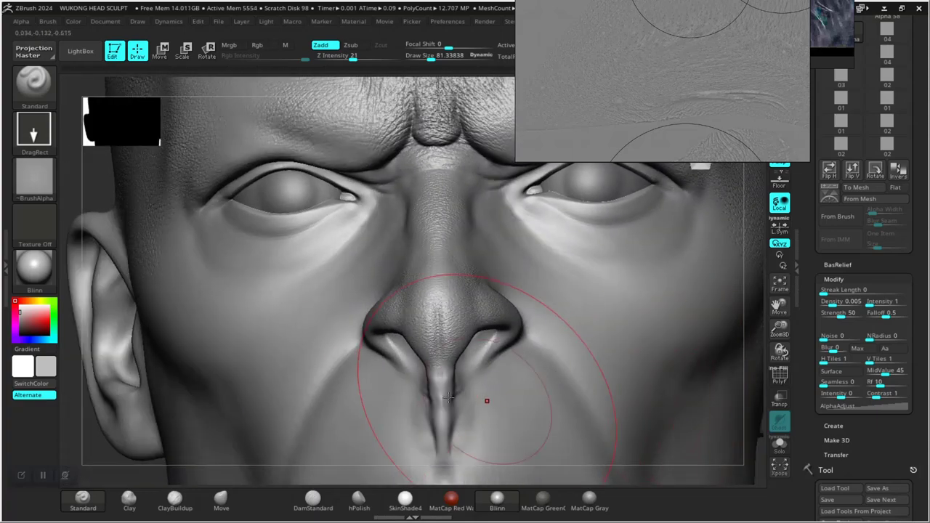
# Step: Stamp the skin alpha on the bare area where the nostril wing meets the cheek
pyautogui.moveTo(104, 458); pyautogui.dragTo(251, 429)
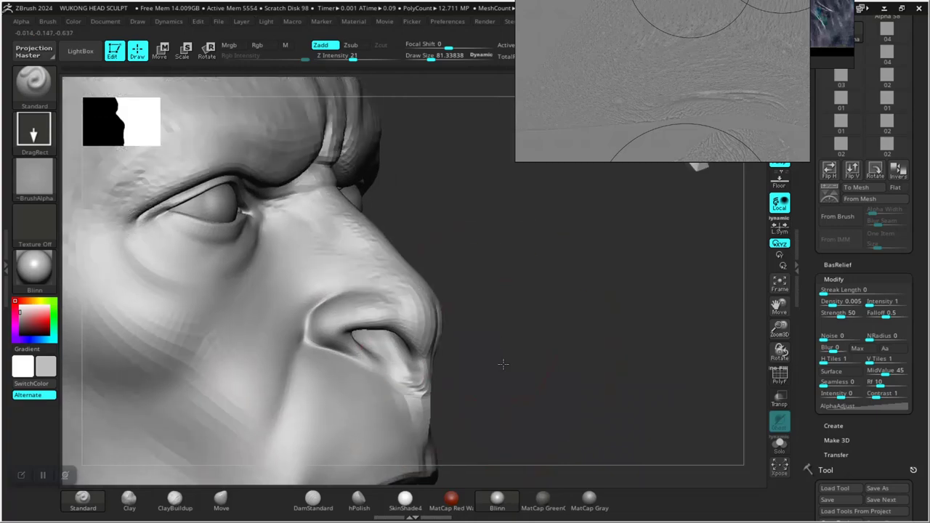
pyautogui.keyDown('alt'); pyautogui.moveTo(502, 363); pyautogui.dragTo(476, 312); pyautogui.keyUp('alt')
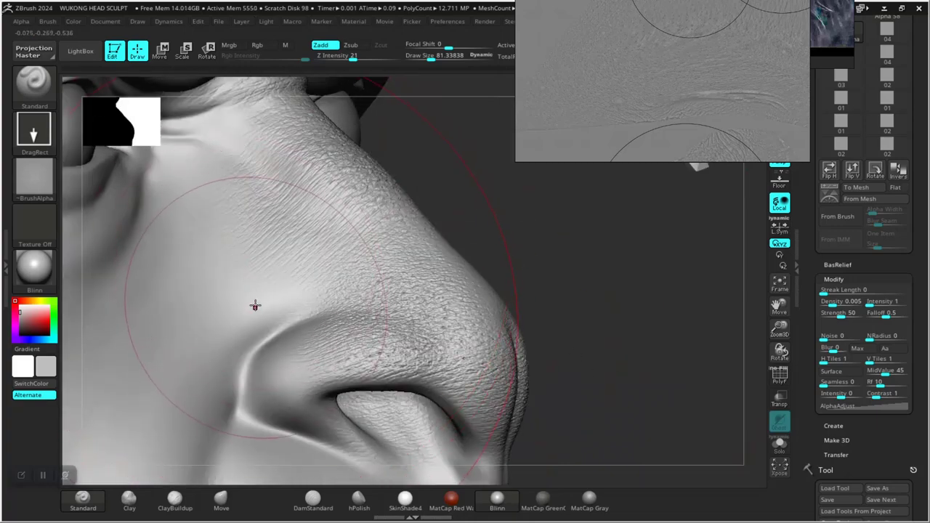
pyautogui.moveTo(269, 378)
pyautogui.mouseDown()
pyautogui.moveTo(345, 361)
pyautogui.moveTo(404, 303)
pyautogui.moveTo(445, 224)
pyautogui.moveTo(469, 215)
pyautogui.mouseUp()
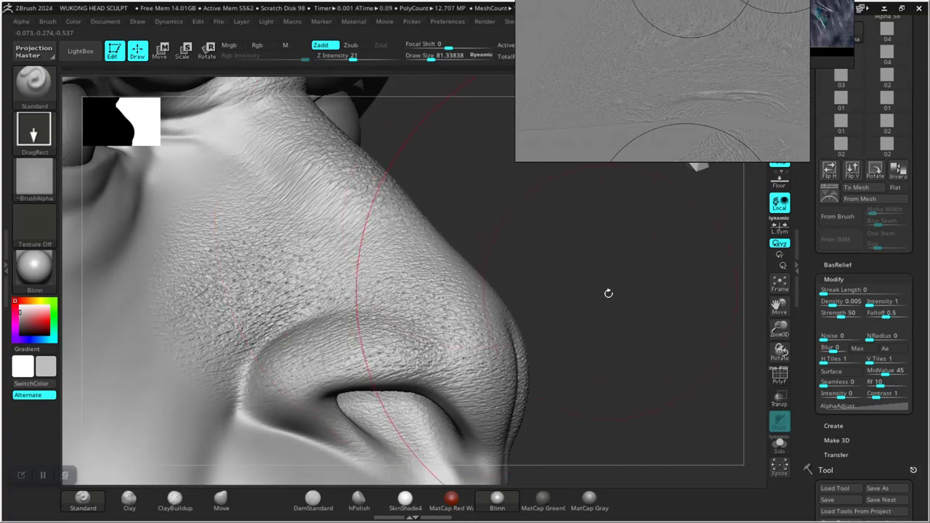
# Step: Set Z Intensity to 20 and stamp the side of the nose below the inner eye corner
pyautogui.moveTo(608, 293); pyautogui.dragTo(601, 319)
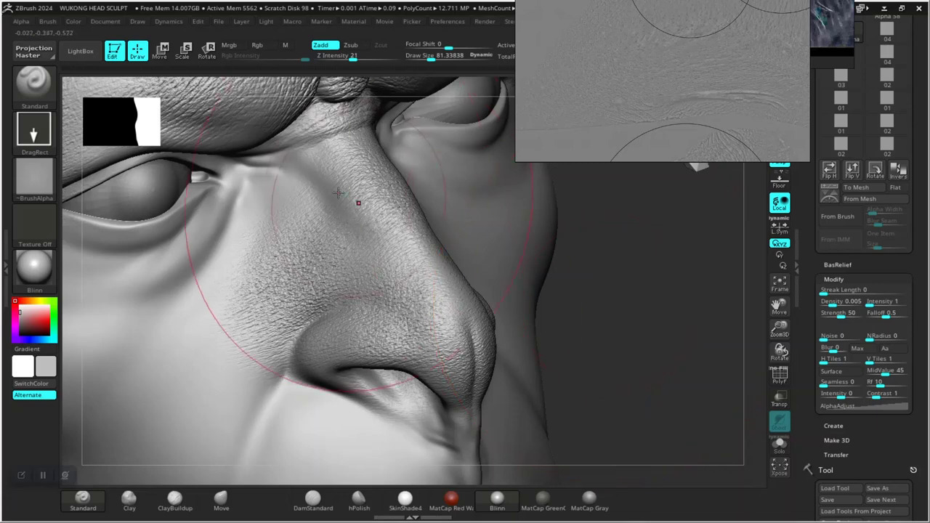
pyautogui.click(352, 57)
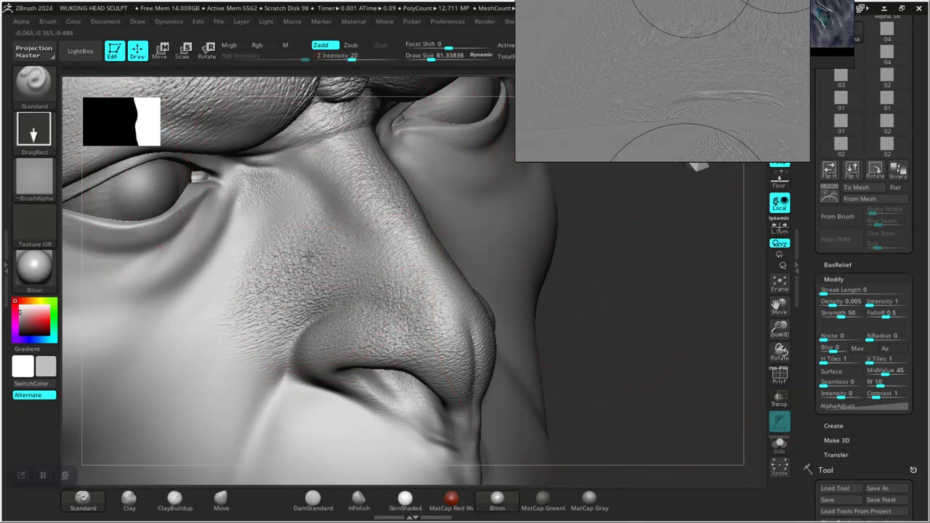
pyautogui.moveTo(308, 256); pyautogui.dragTo(587, 334)
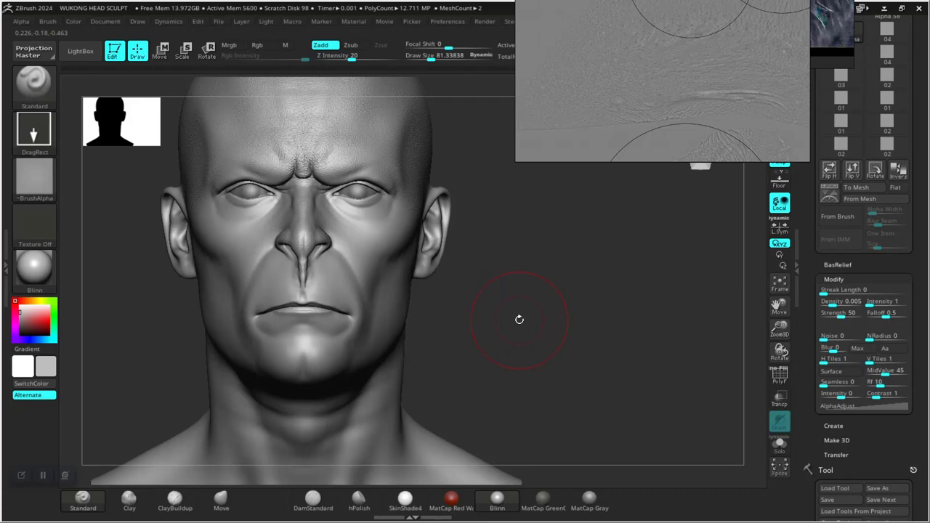
# Step: Save the project as WUKONG HEAD SCULPT, replacing the existing file
pyautogui.moveTo(549, 336); pyautogui.dragTo(610, 359)
pyautogui.hotkey('ctrl', 's')
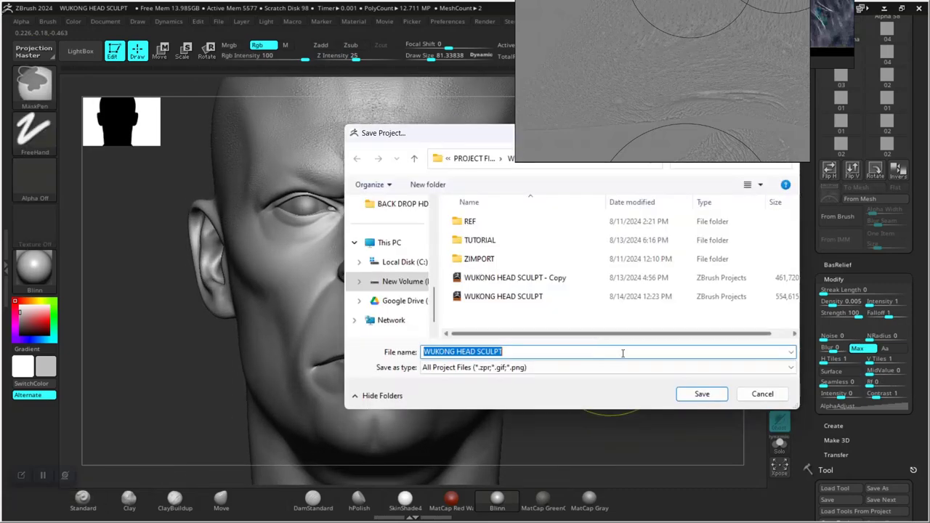
pyautogui.click(702, 393)
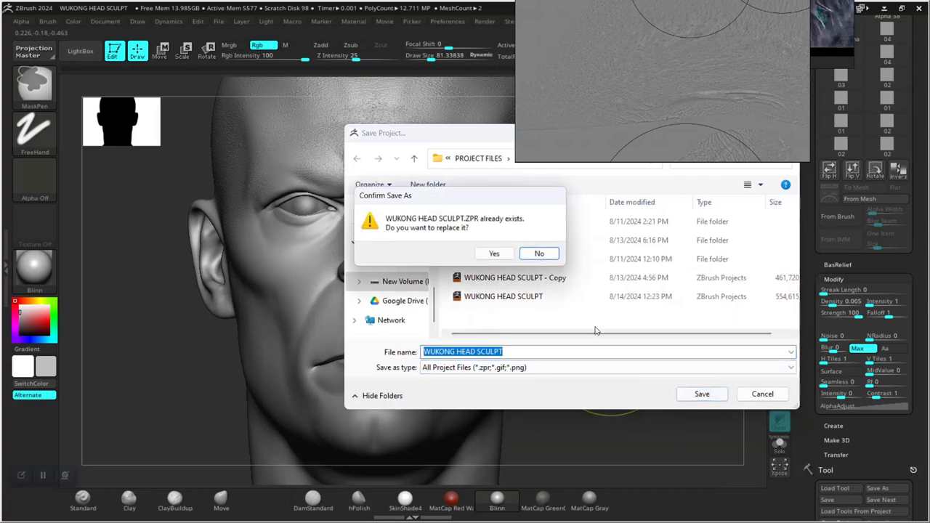
pyautogui.click(494, 254)
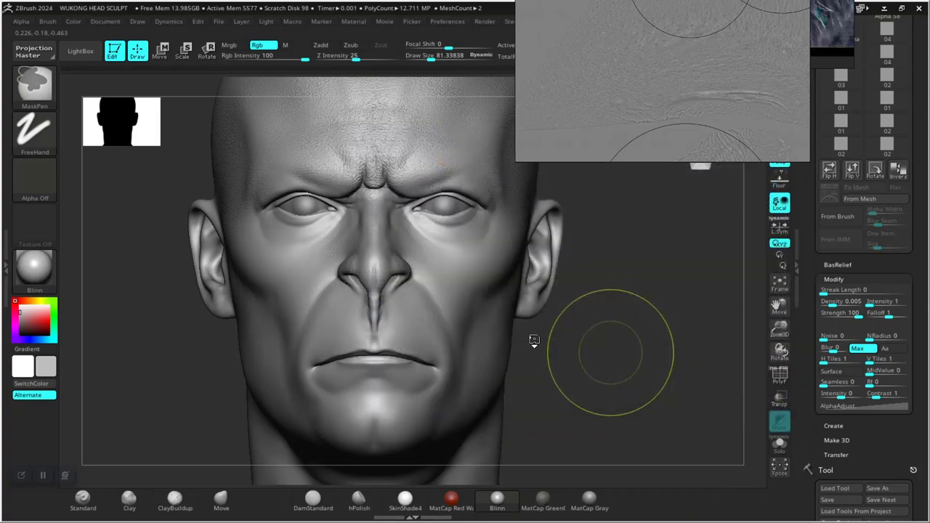